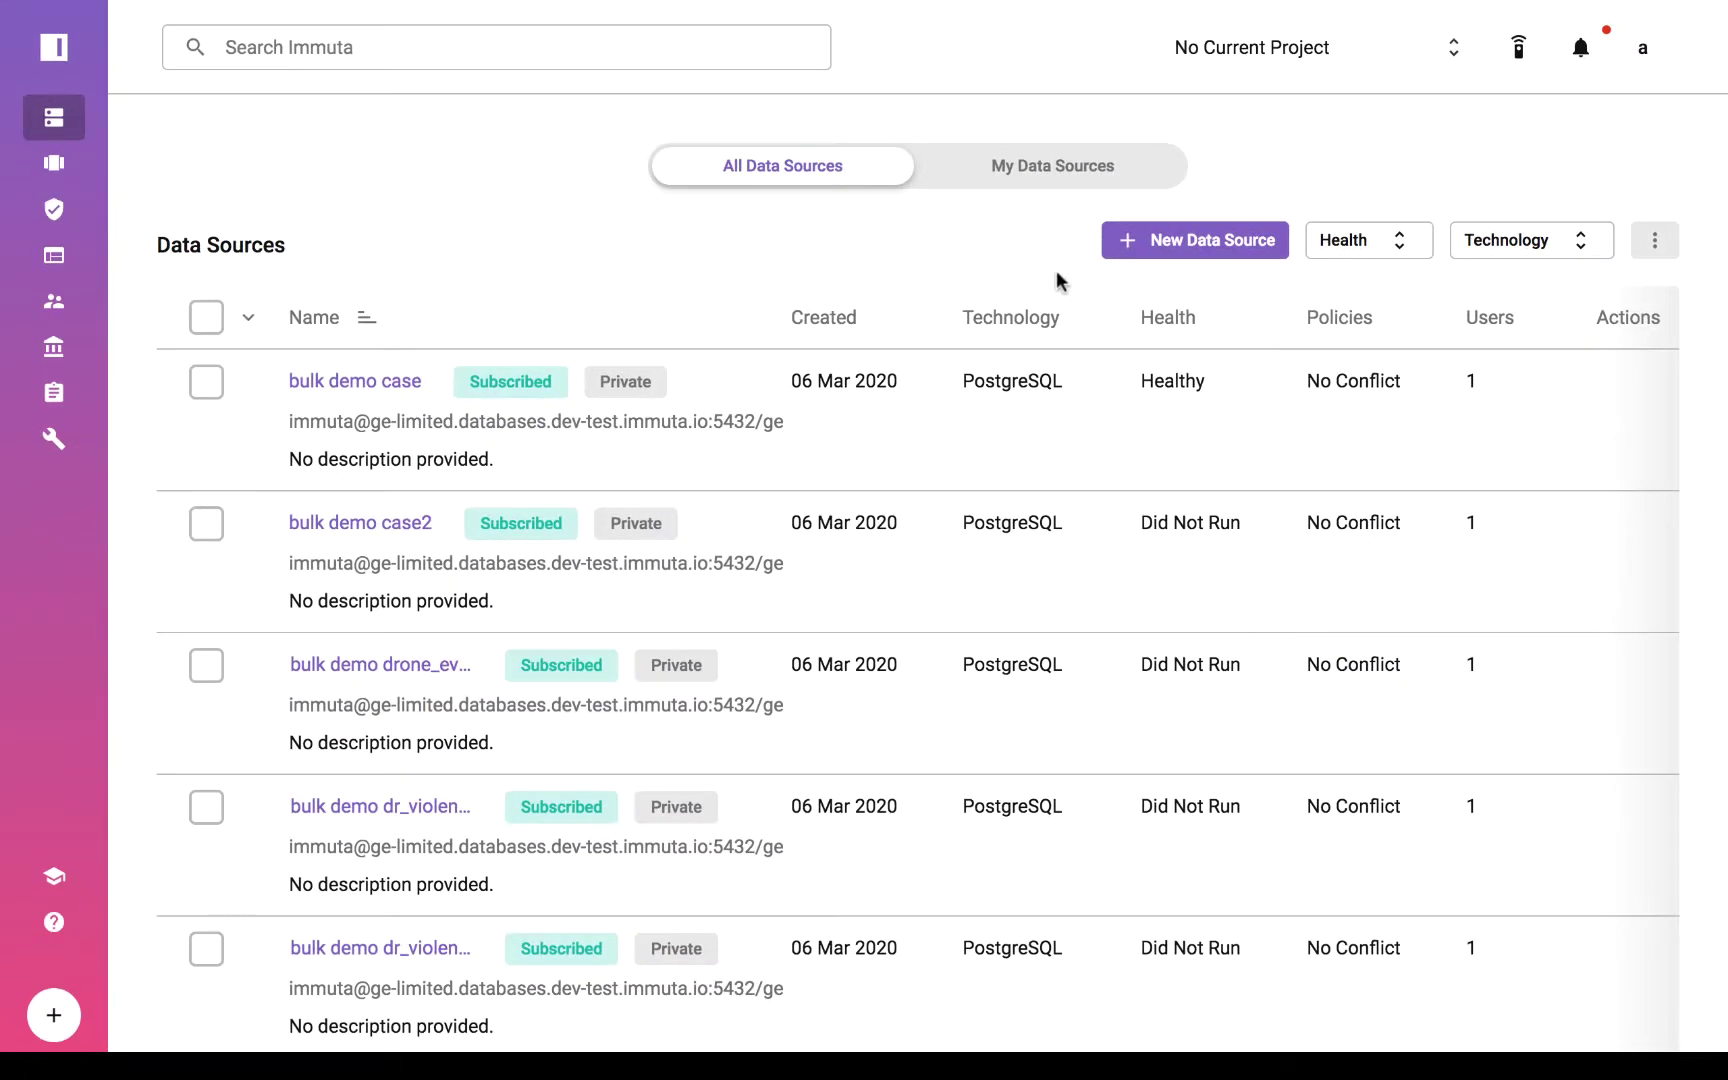
Start a PostgreSQL data source on server ge-limited.databases.dev-test.immuta.io with database ge.
click(1214, 241)
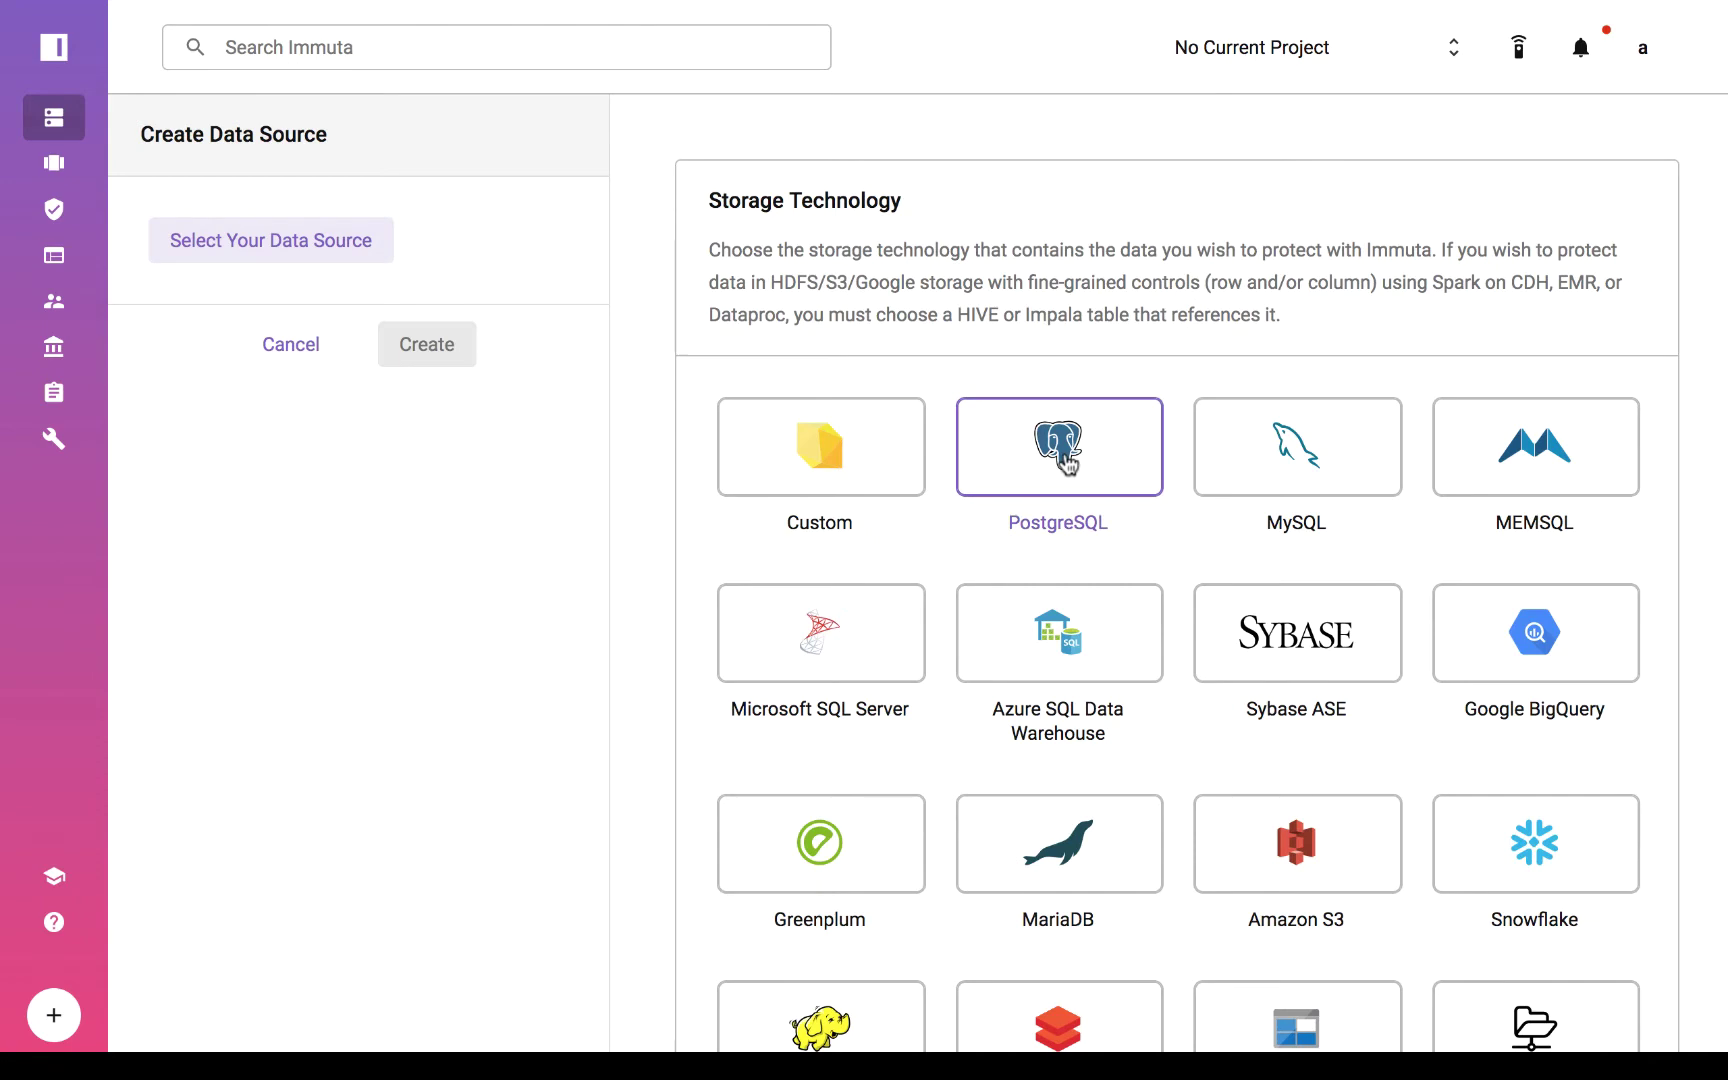
click(1068, 462)
click(859, 340)
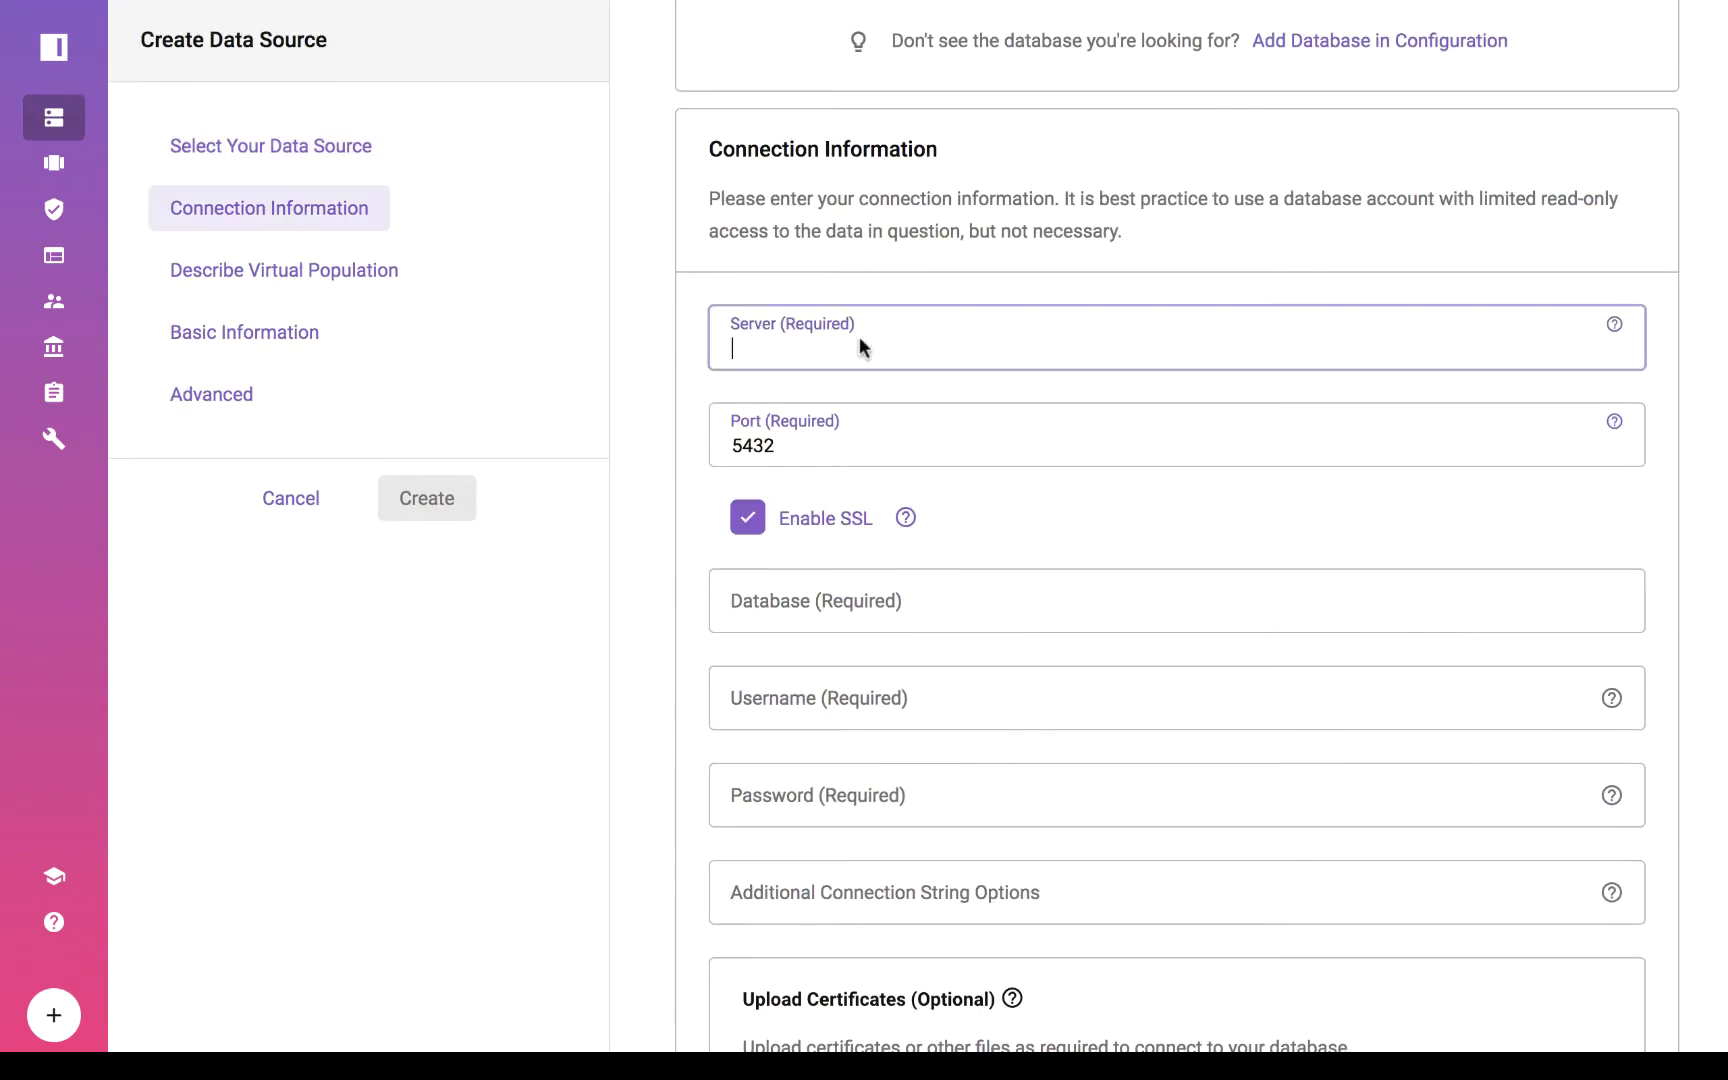
text(ge-limited.databases.dev-test.immuta.io)
click(815, 626)
text(ge)
Enter the database username and password, test the connection, and choose Table population.
click(805, 714)
text(immuta)
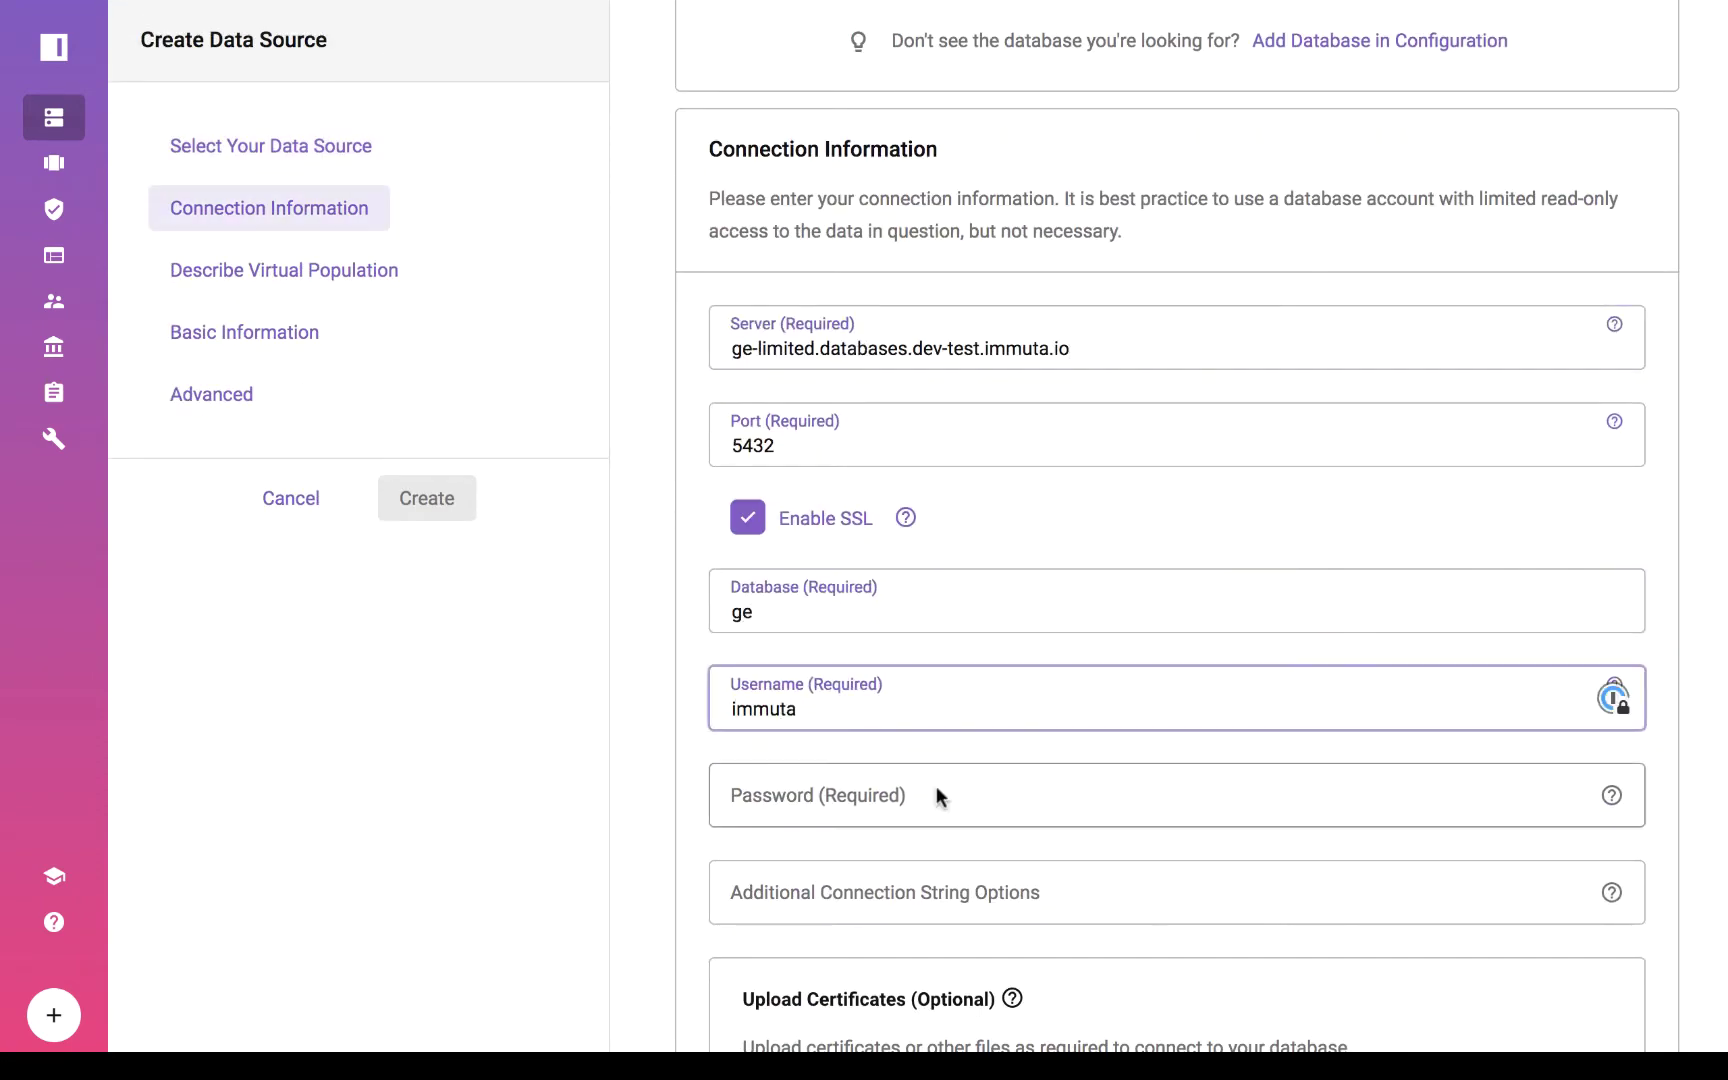
click(938, 795)
key(ctrl+v)
scroll(1100, 850, down, 4)
click(1165, 879)
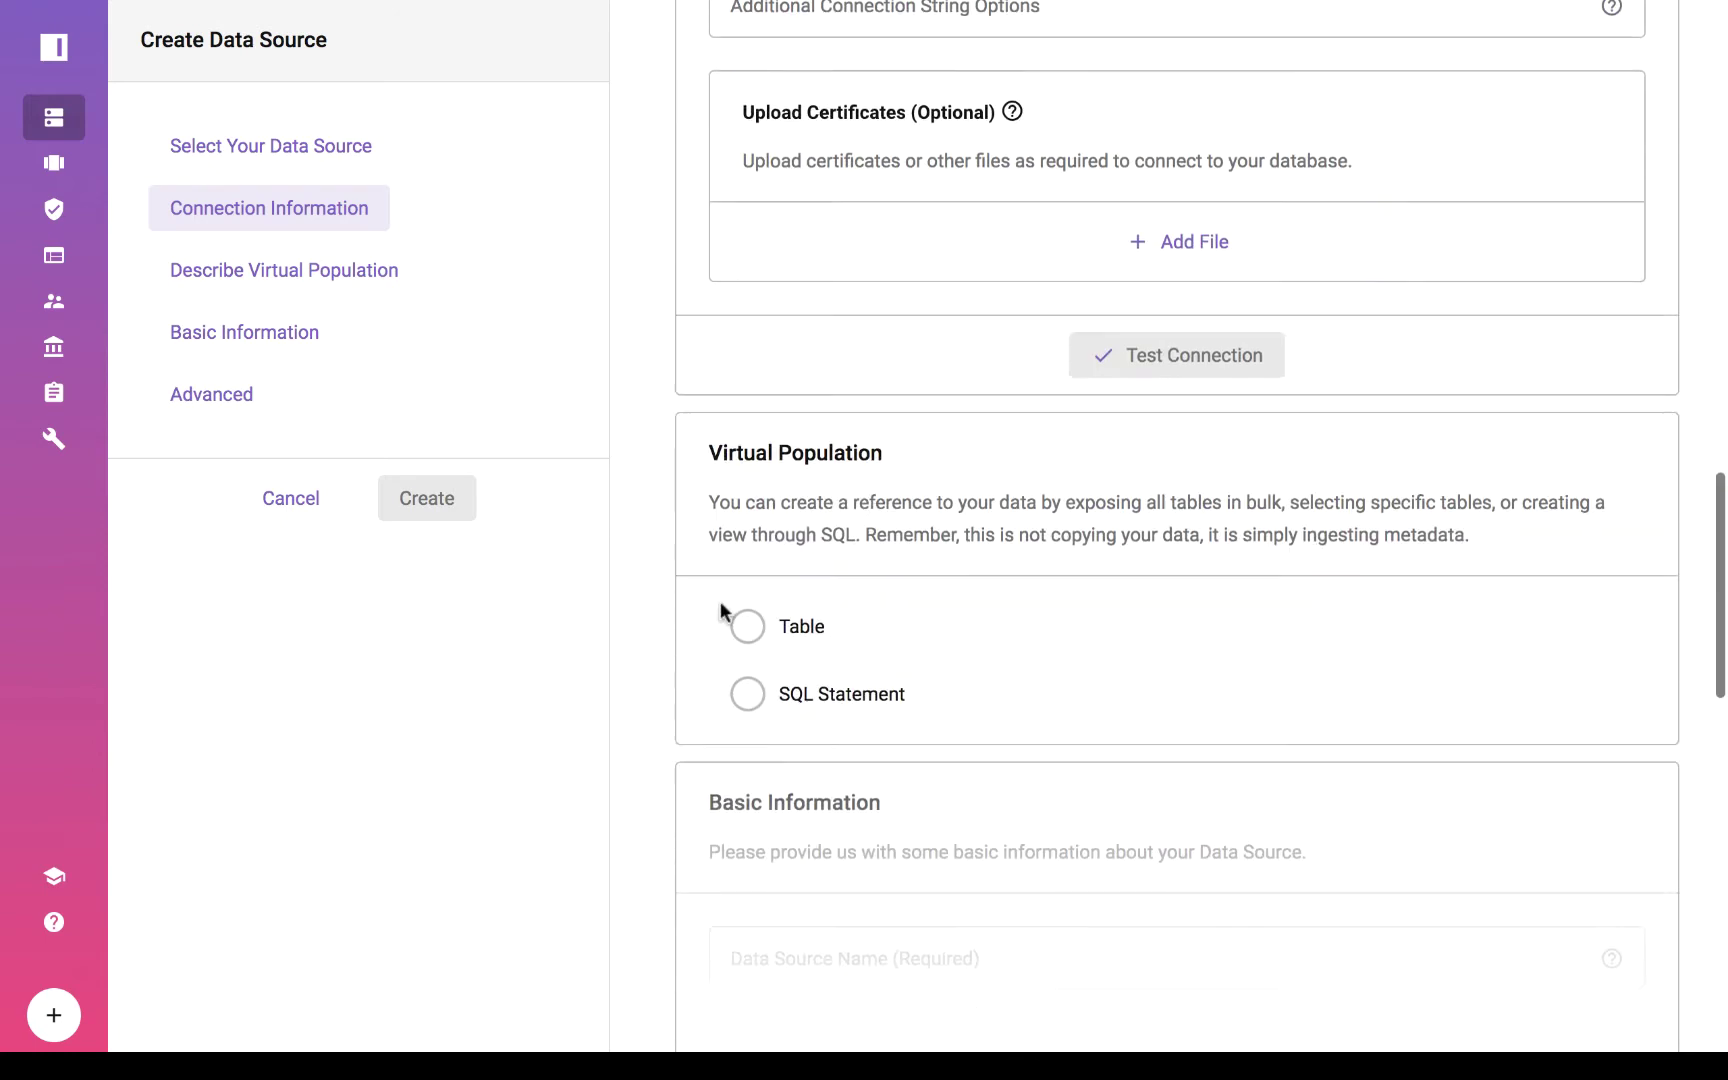
click(745, 626)
Limit the imported tables to only public.case.
click(1107, 823)
click(494, 443)
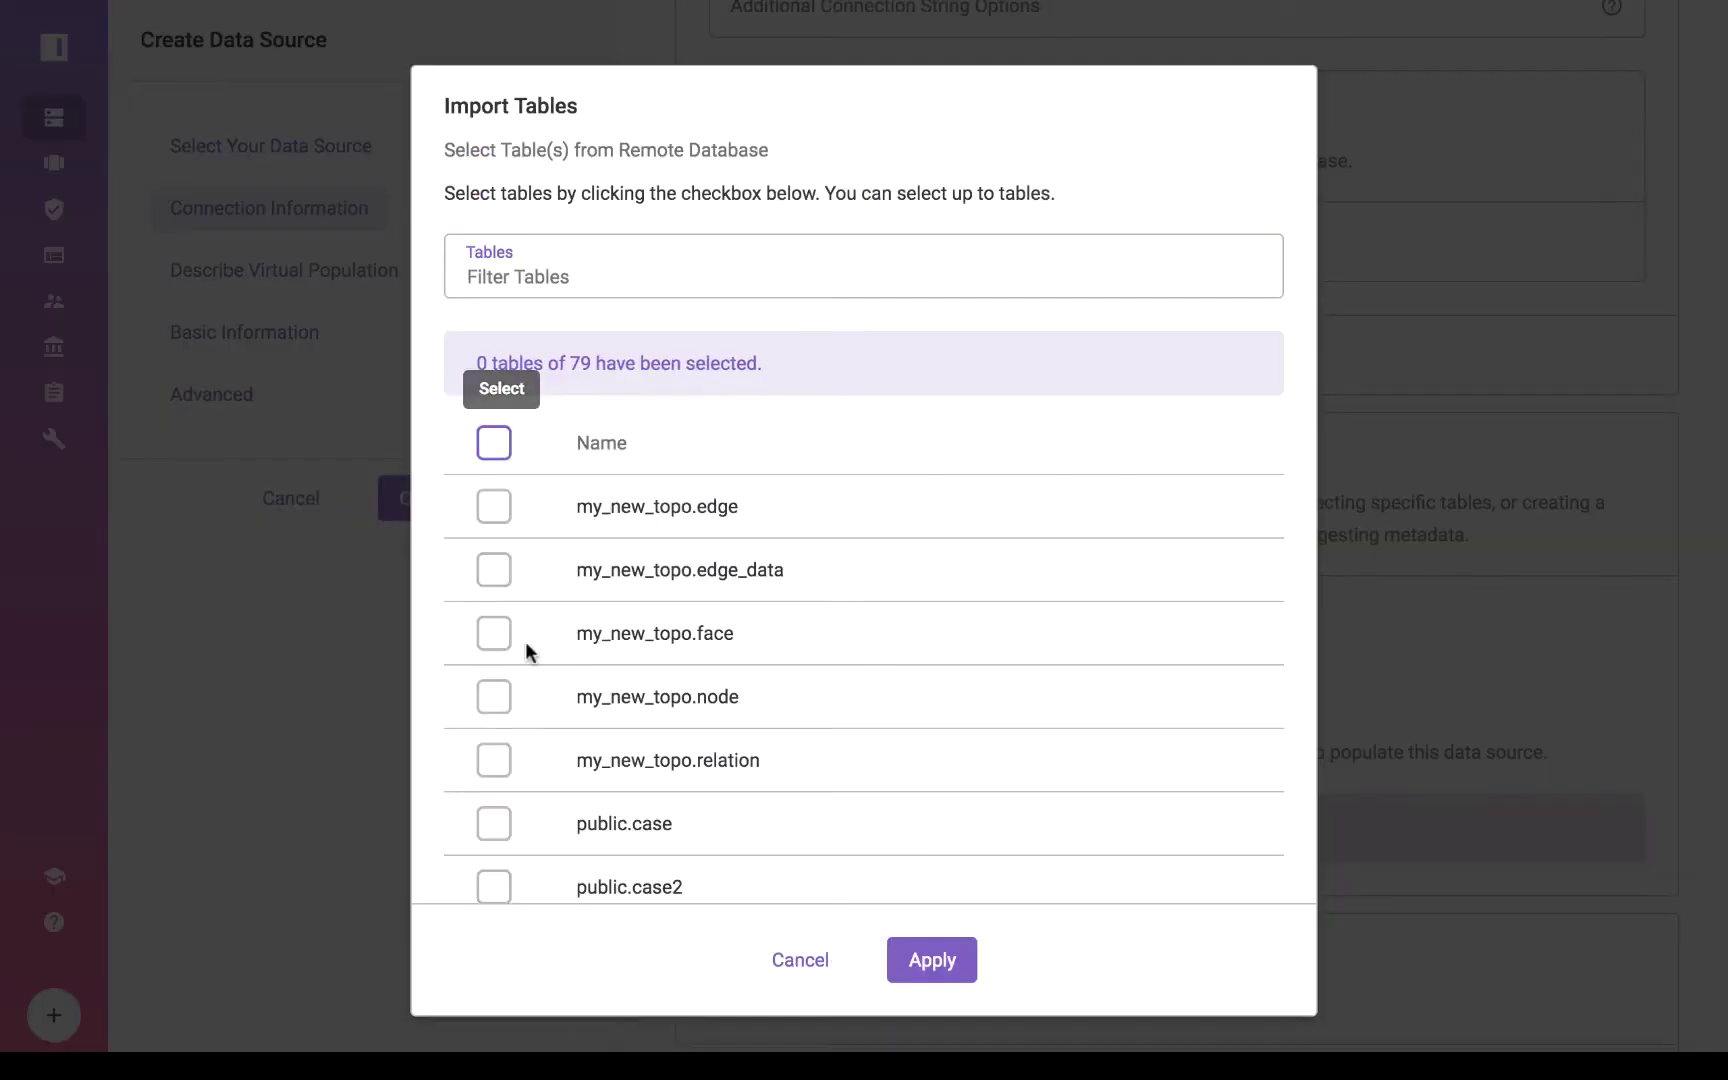
scroll(525, 650, down, 2)
click(494, 700)
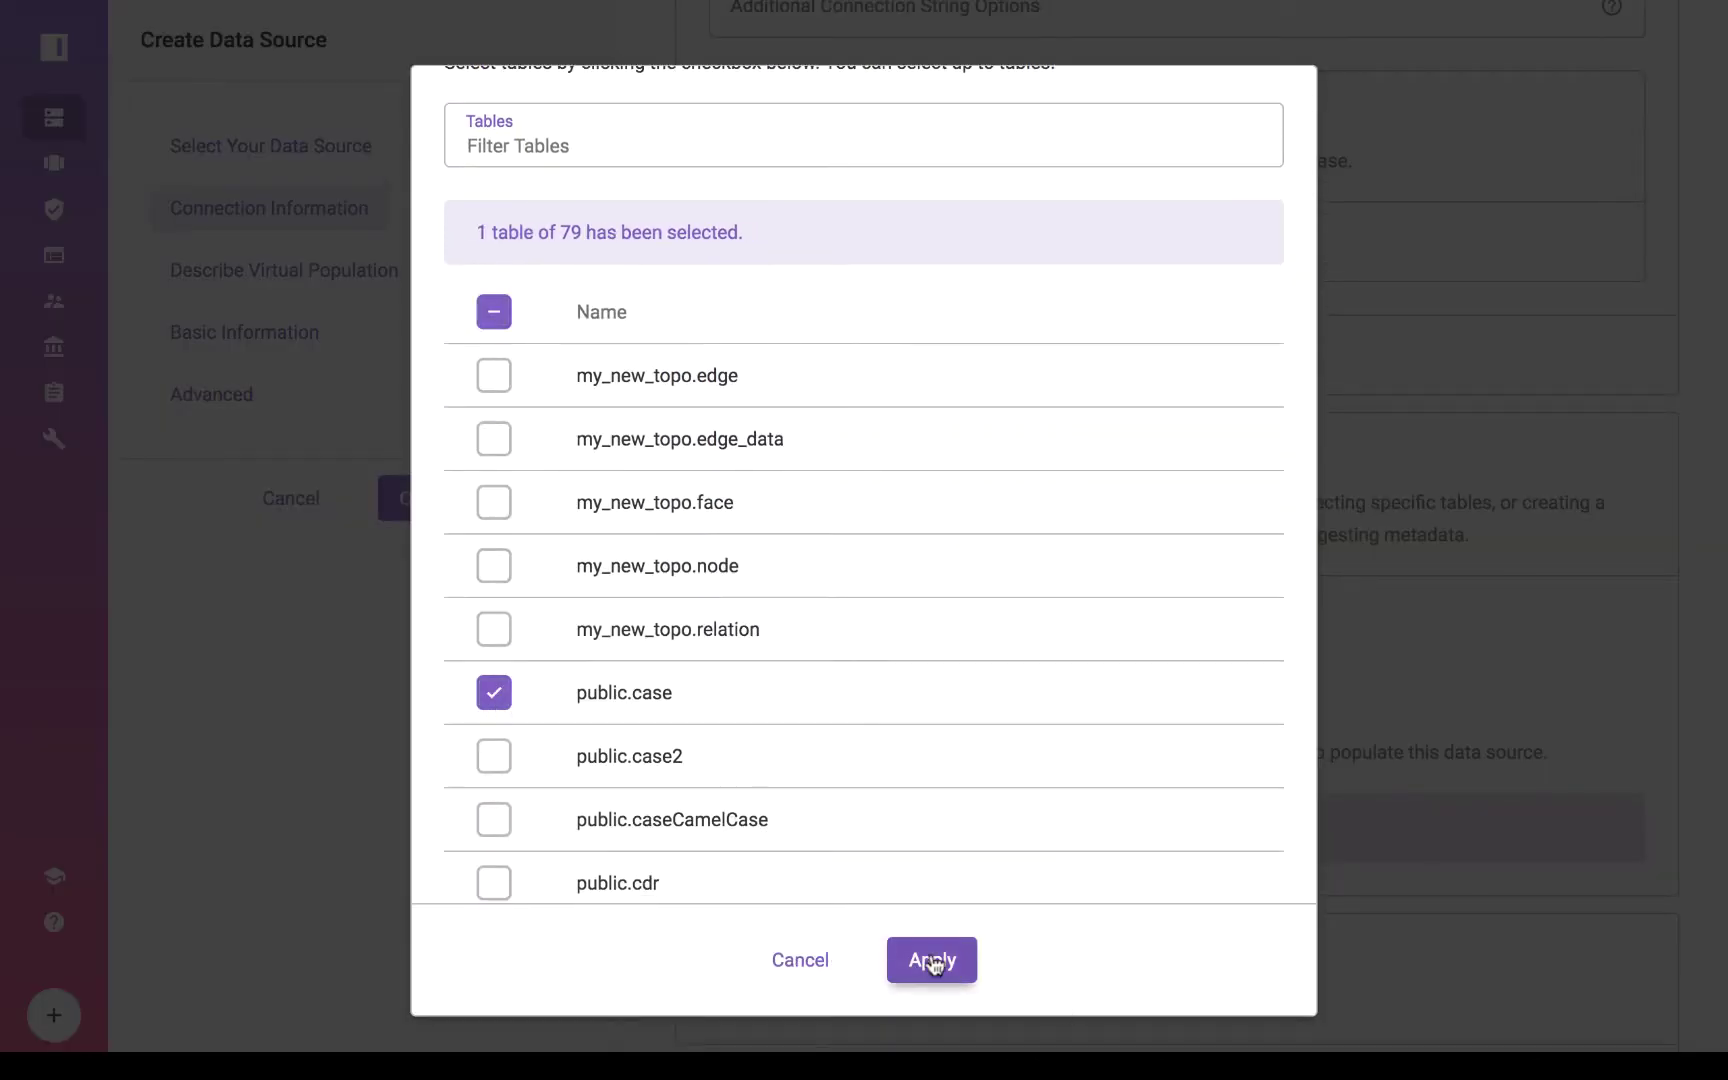
click(933, 963)
Name the data source 'Demo Data Source' and create it.
click(802, 181)
text(Demo D)
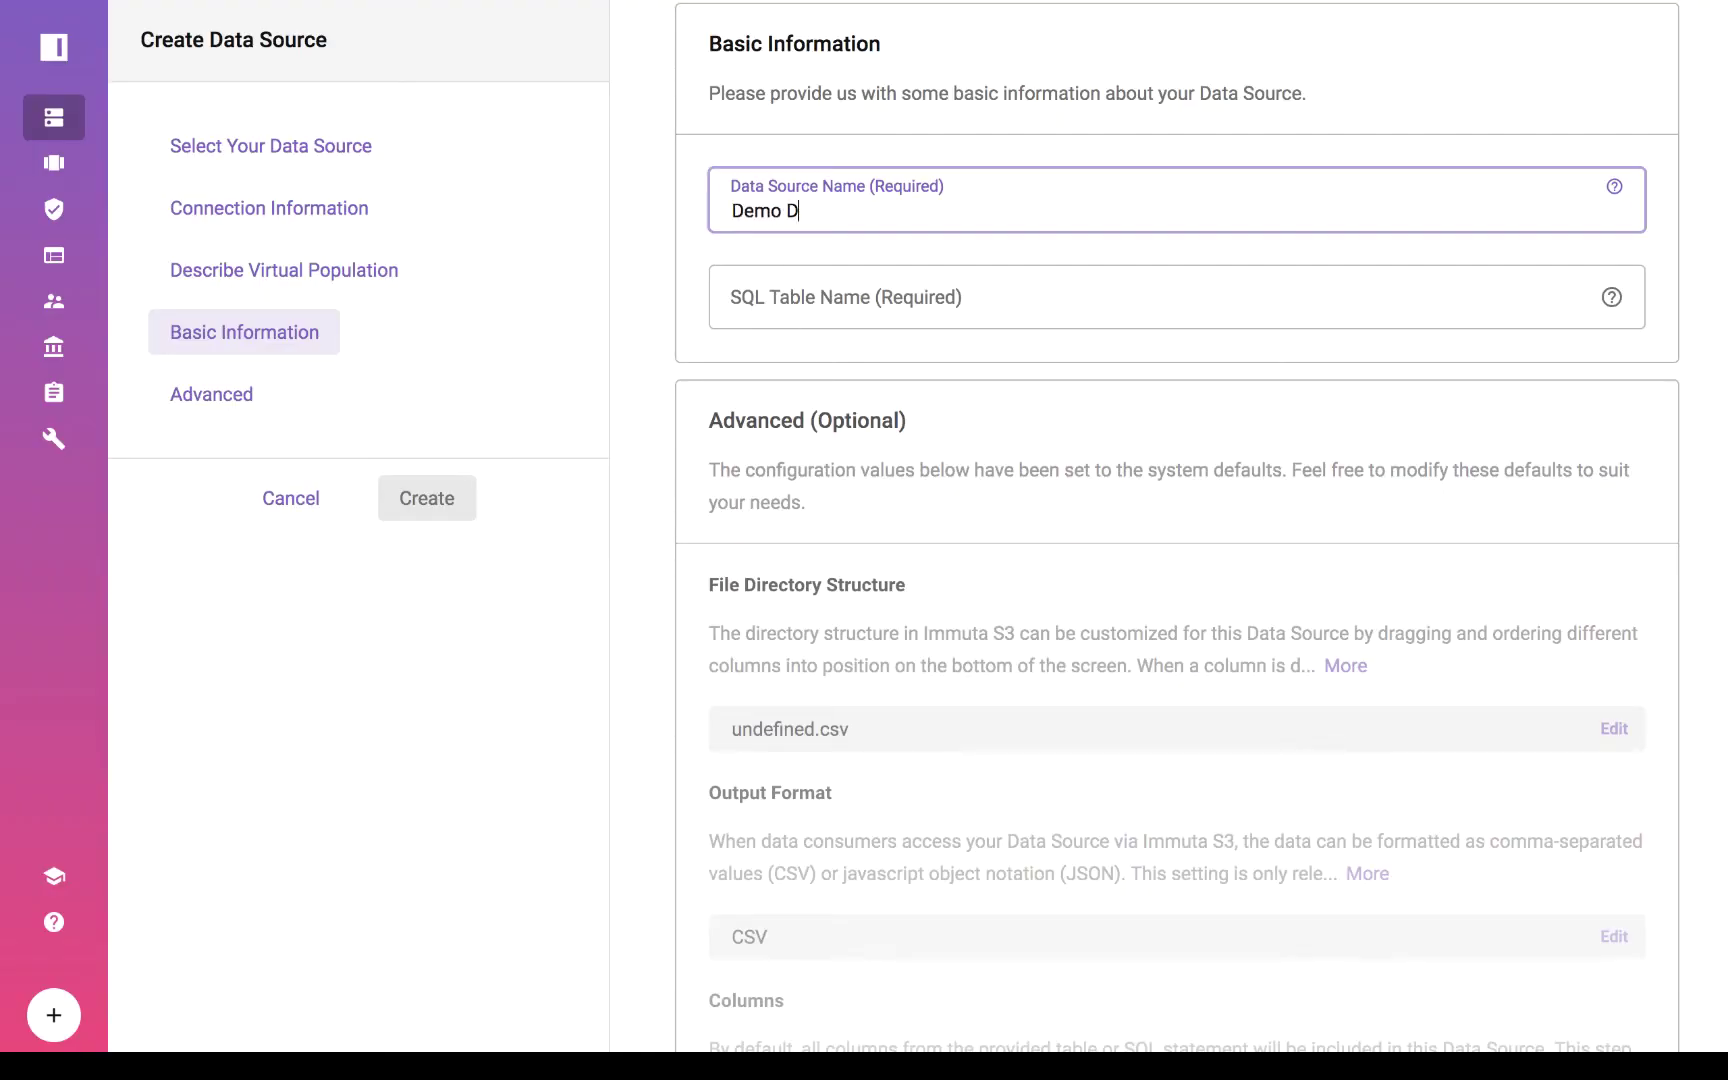
text(ata Source)
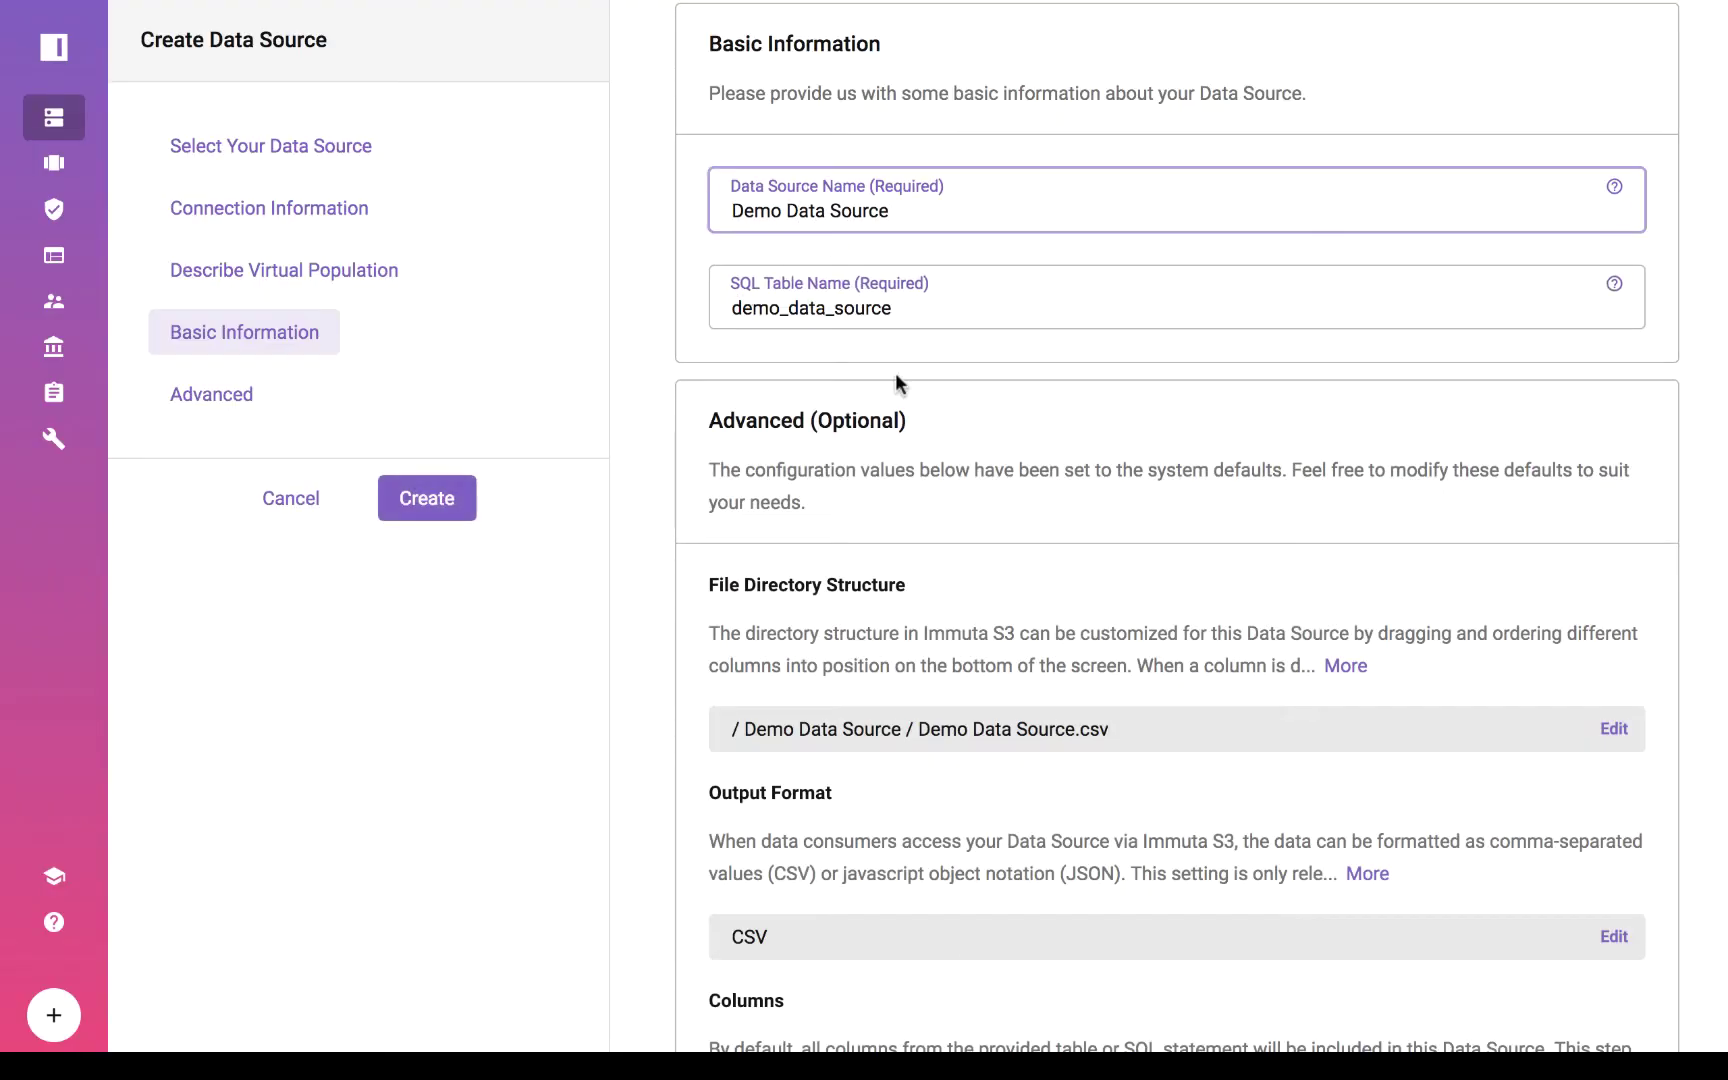
scroll(896, 376, down, 5)
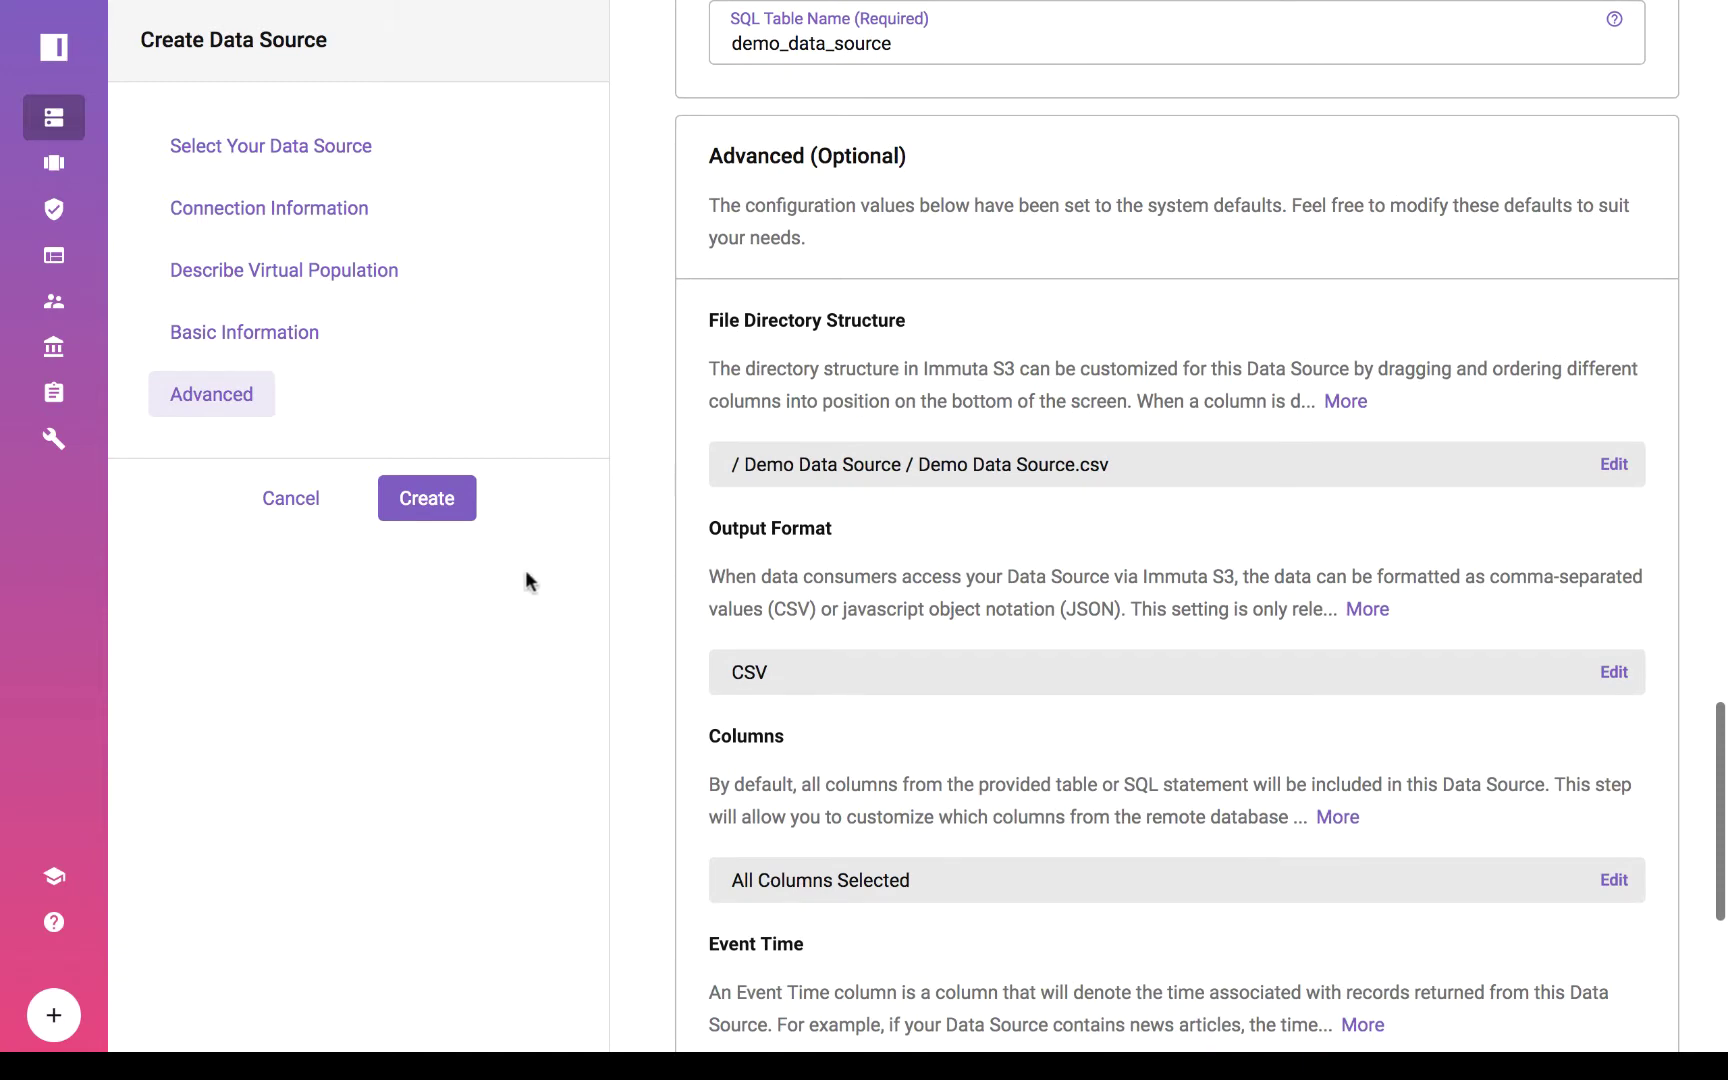
click(436, 493)
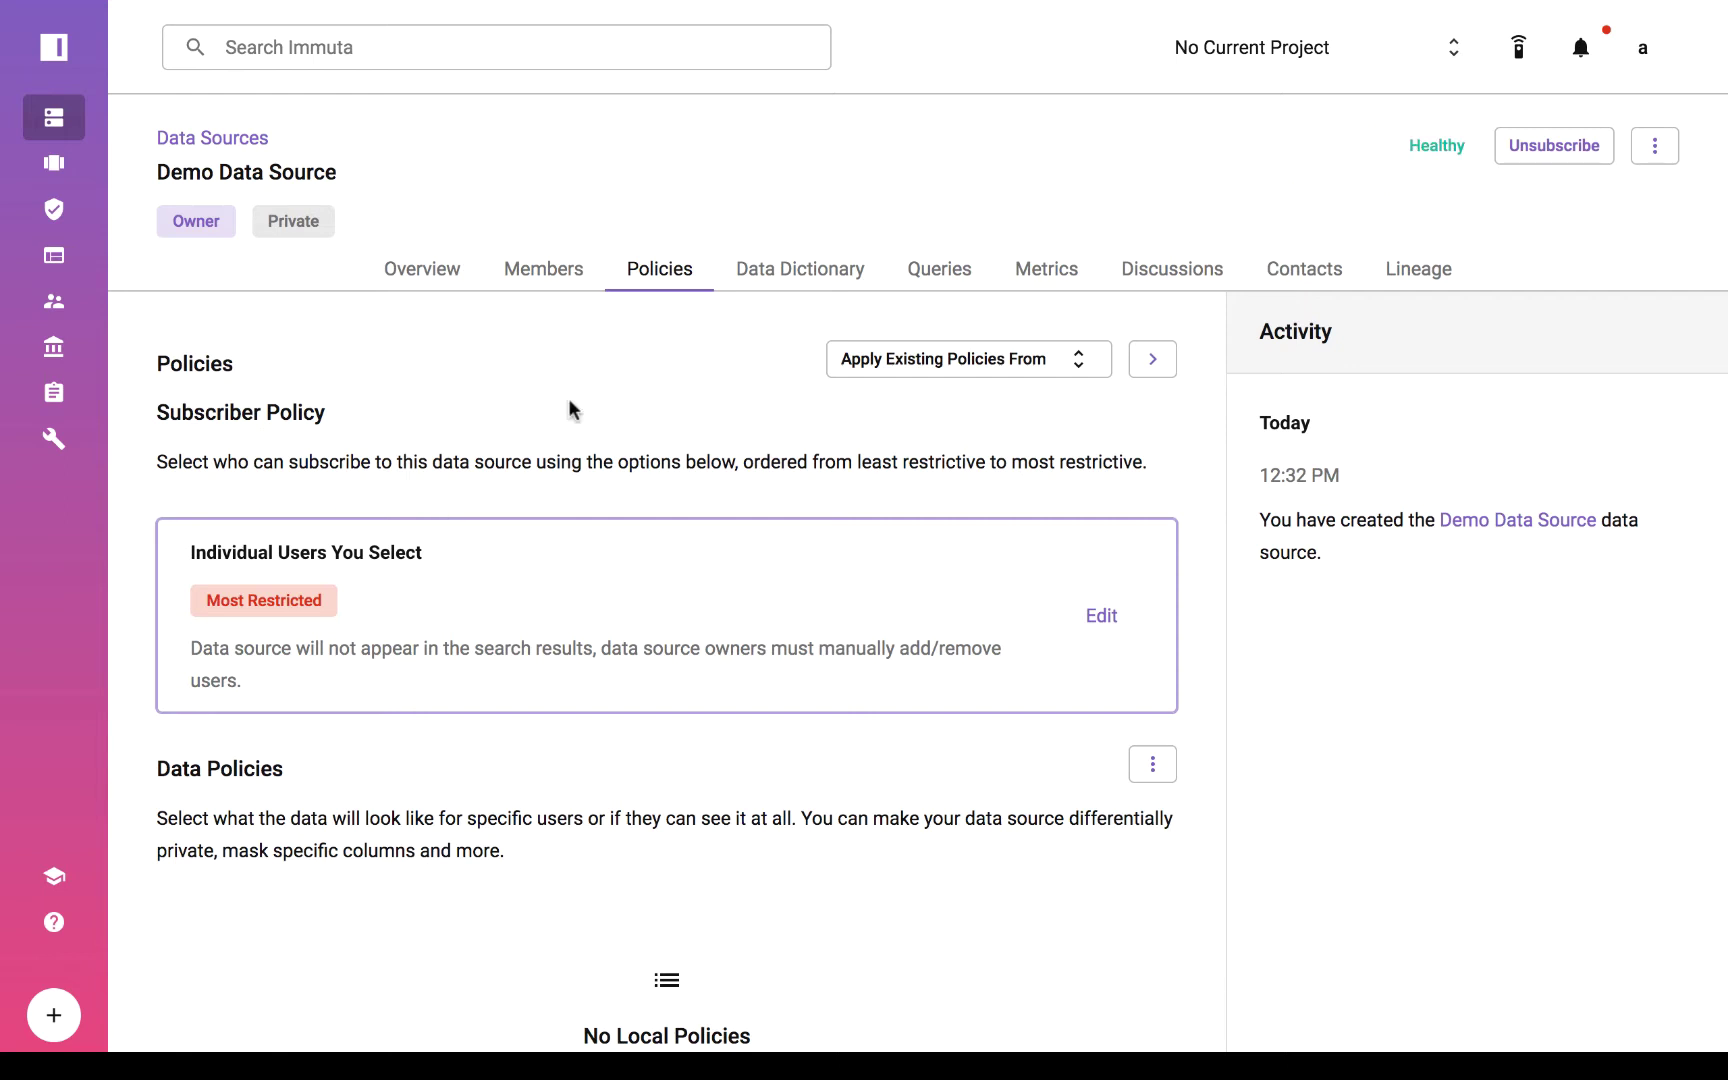
Review Demo Data Source's policies: Most Restricted subscriber policy and no local policies.
scroll(698, 580, down, 1)
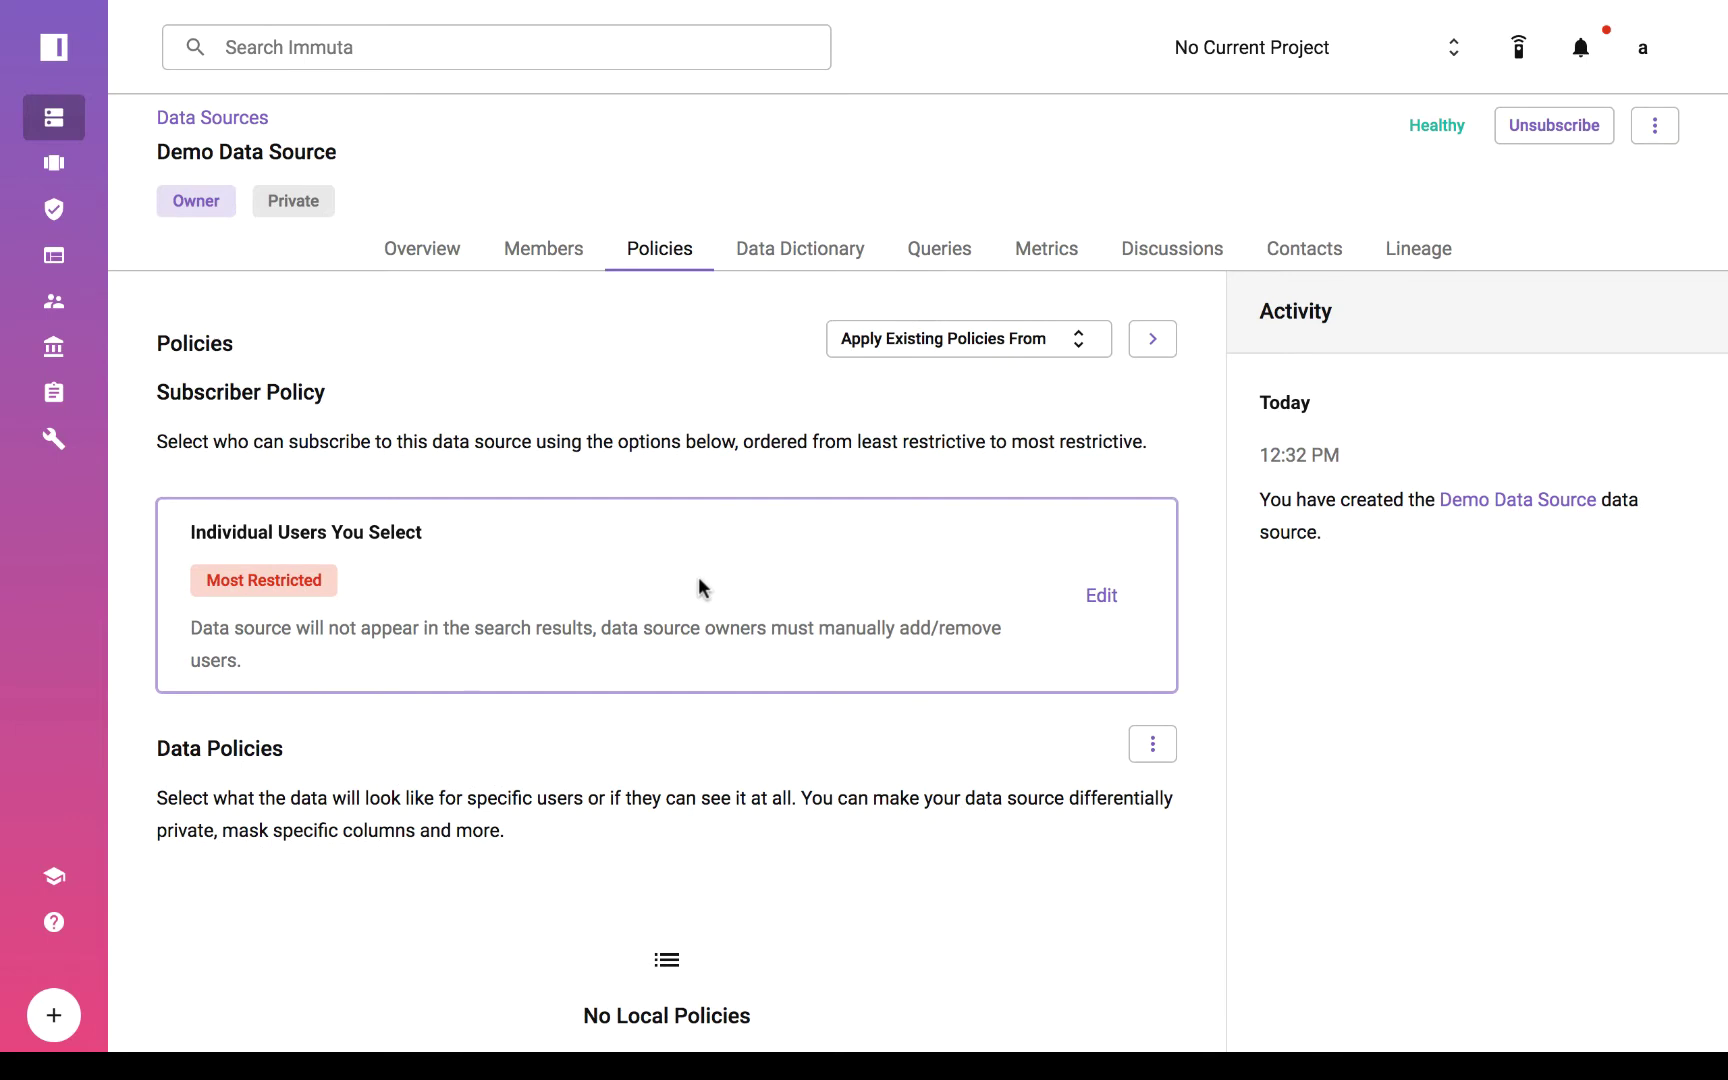
scroll(996, 718, down, 4)
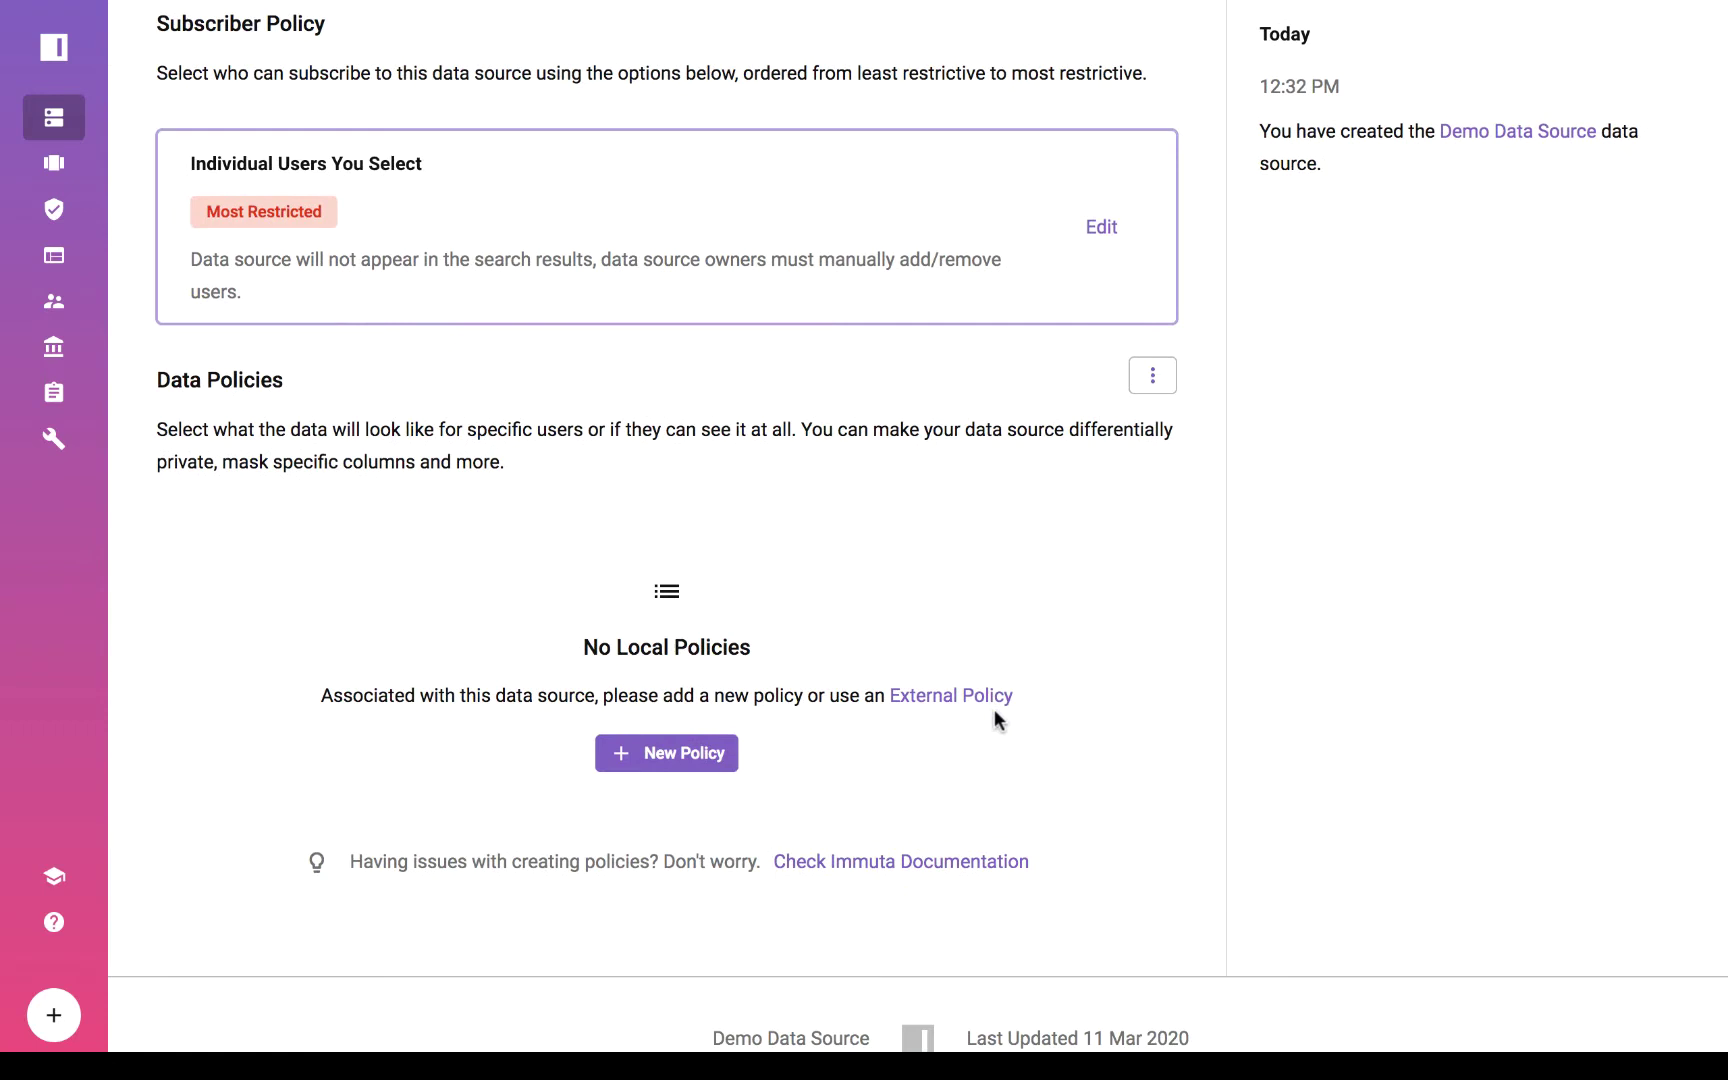
scroll(995, 712, up, 3)
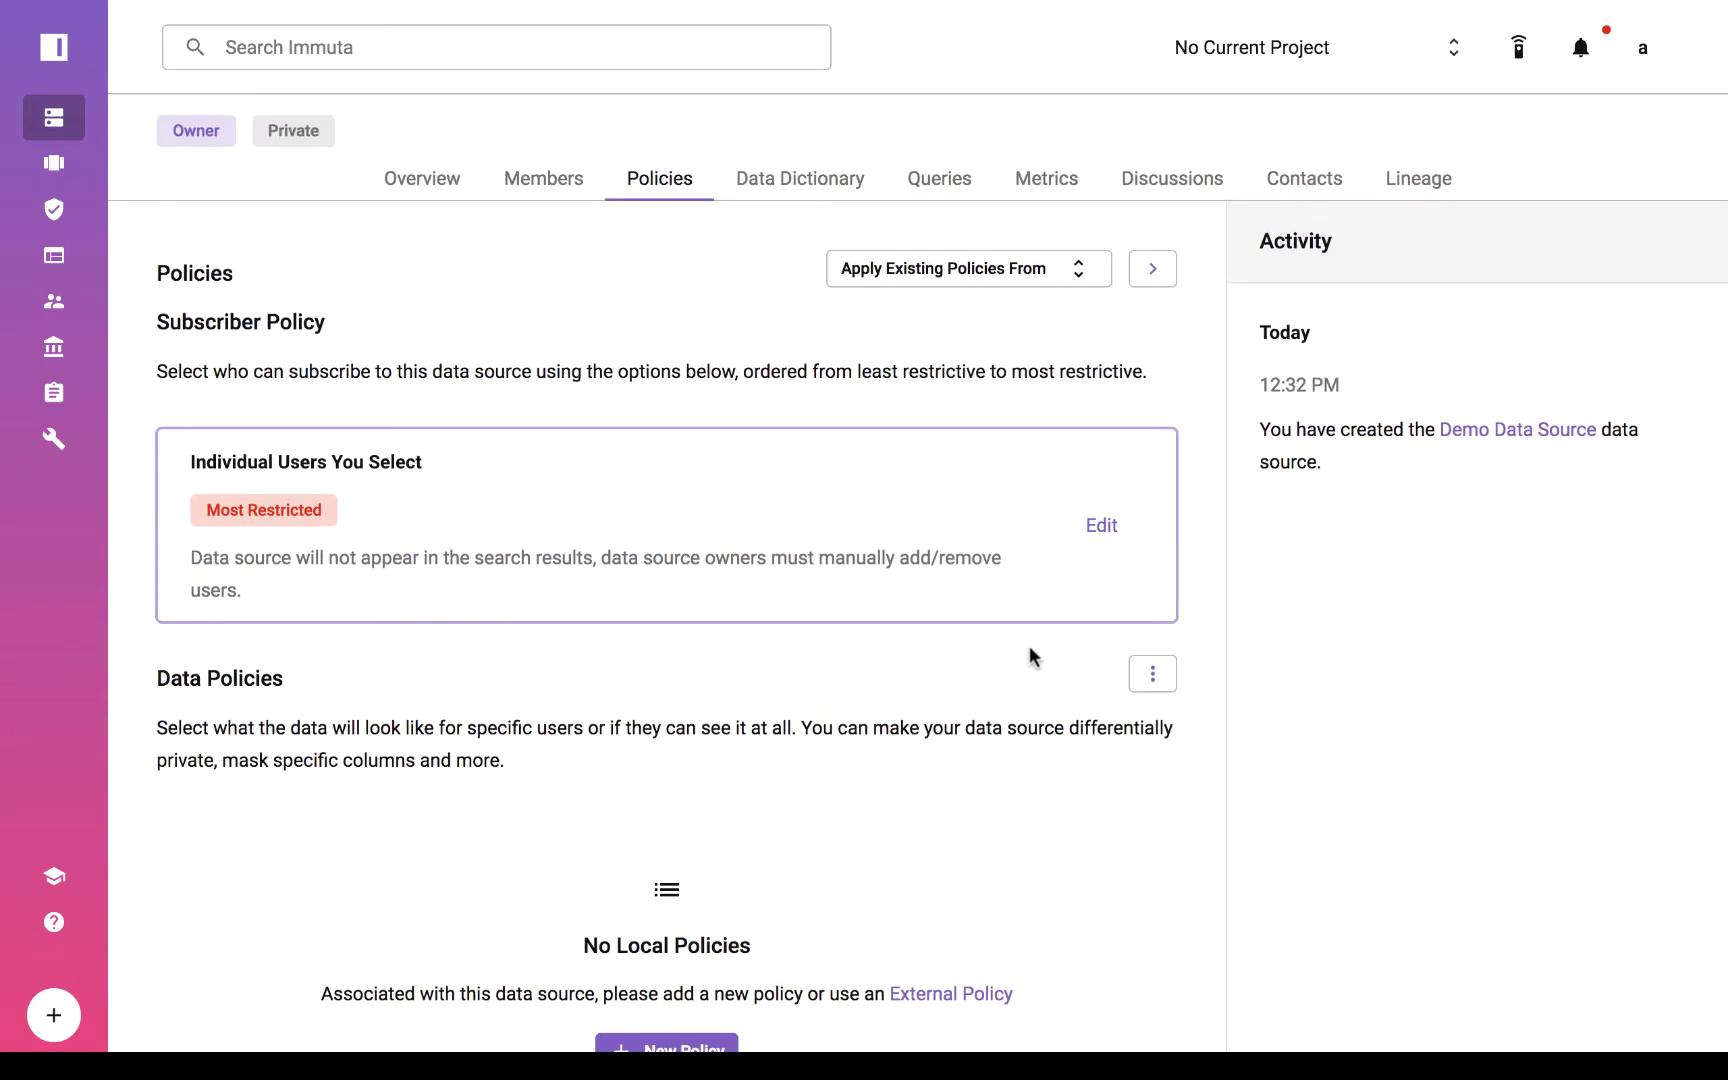
Set the subscriber policy to Anyone Who Asks (and Is Approved), with Owner as approver, and save.
click(1102, 525)
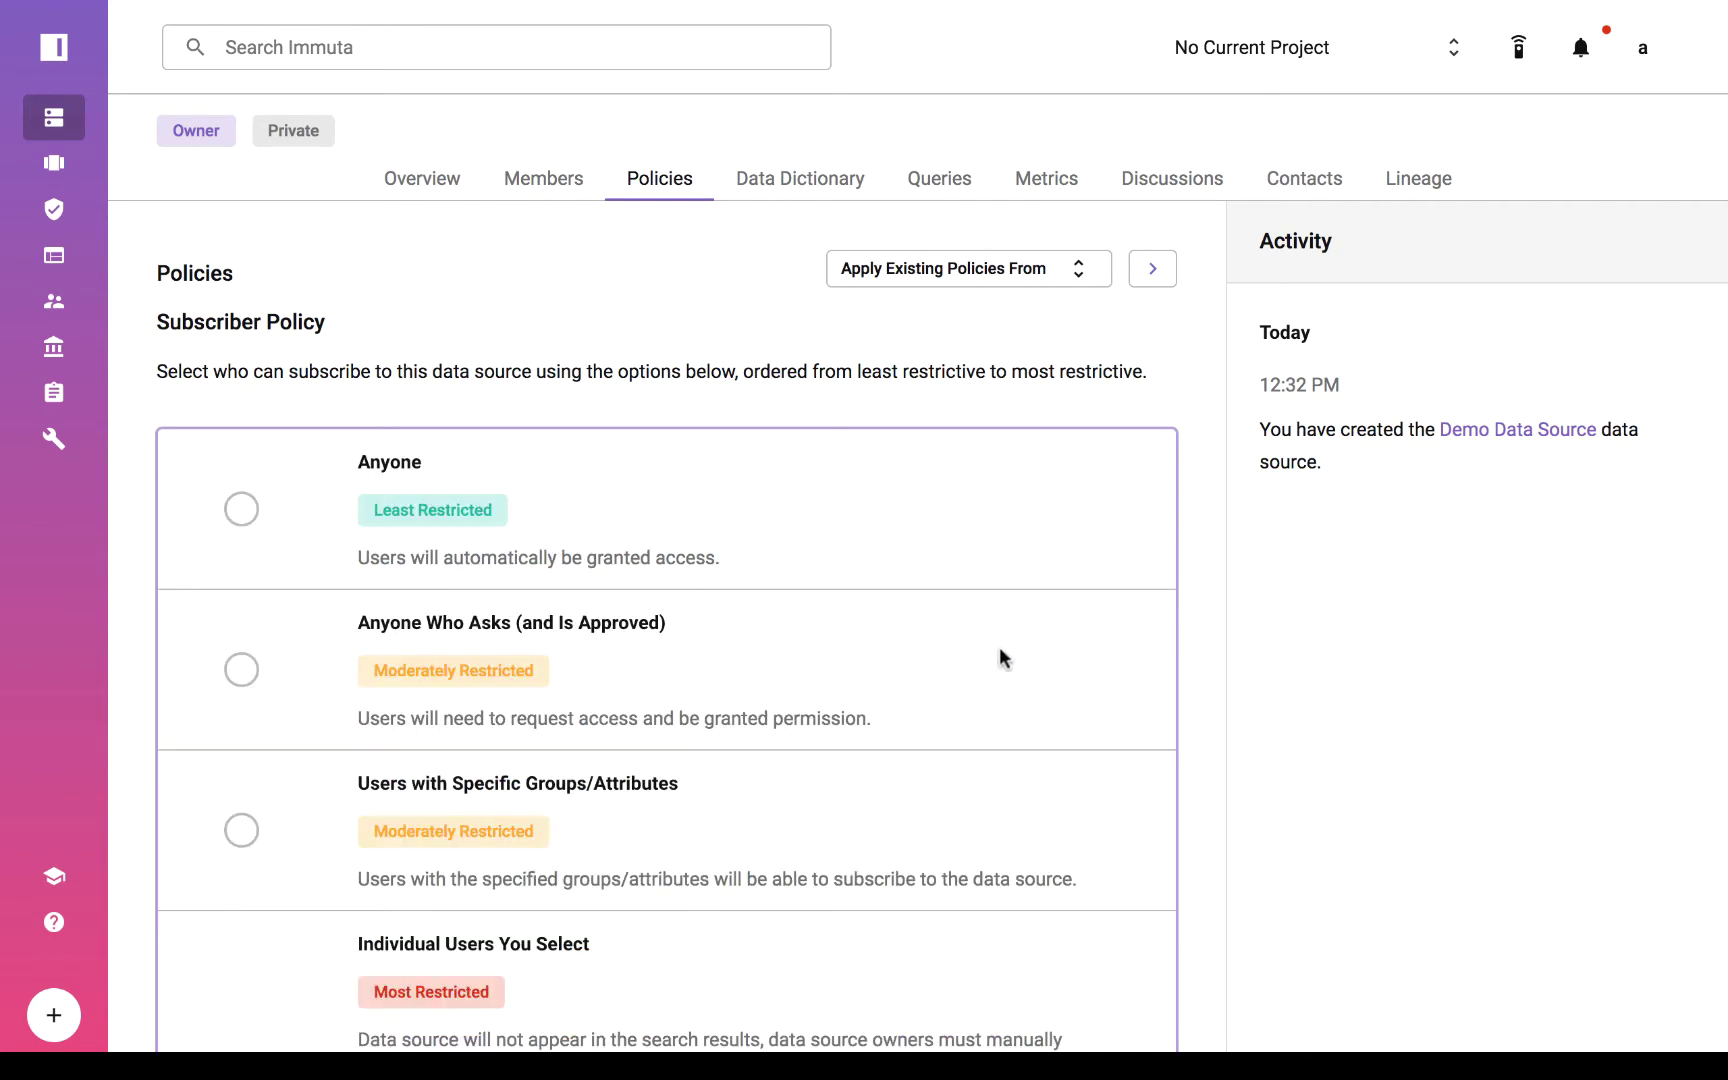
scroll(1003, 637, down, 3)
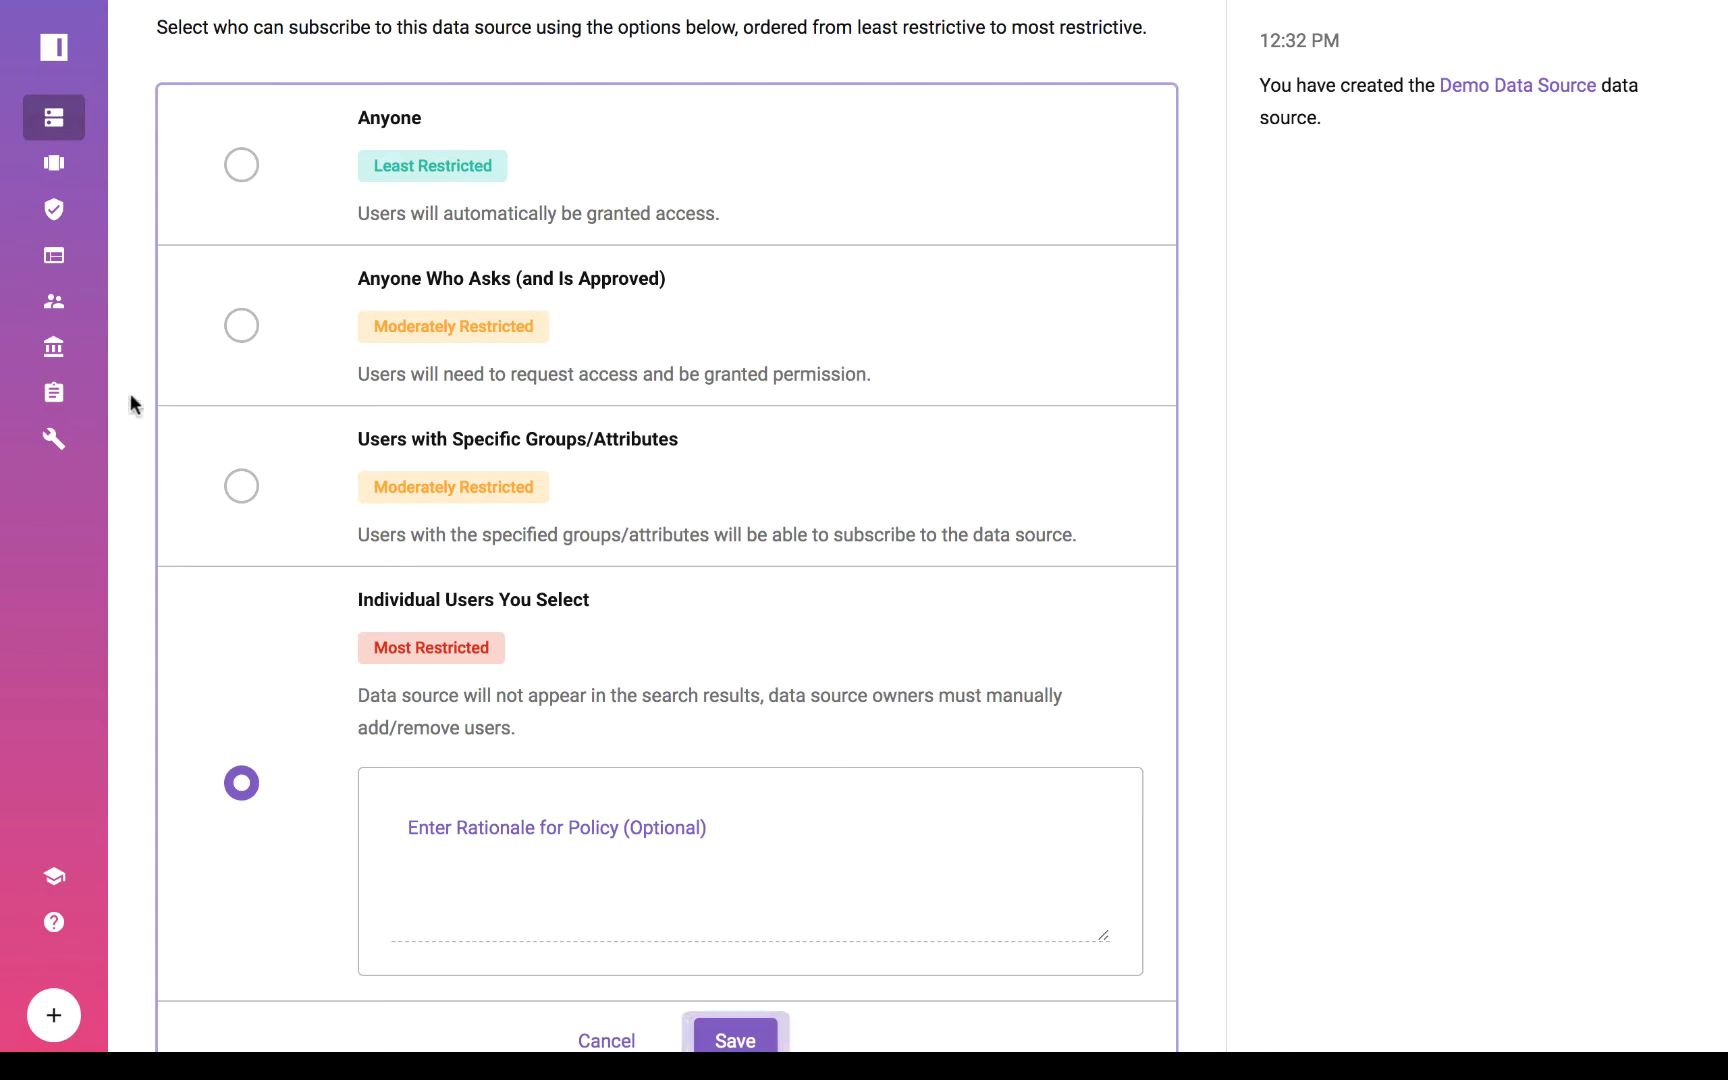
click(241, 326)
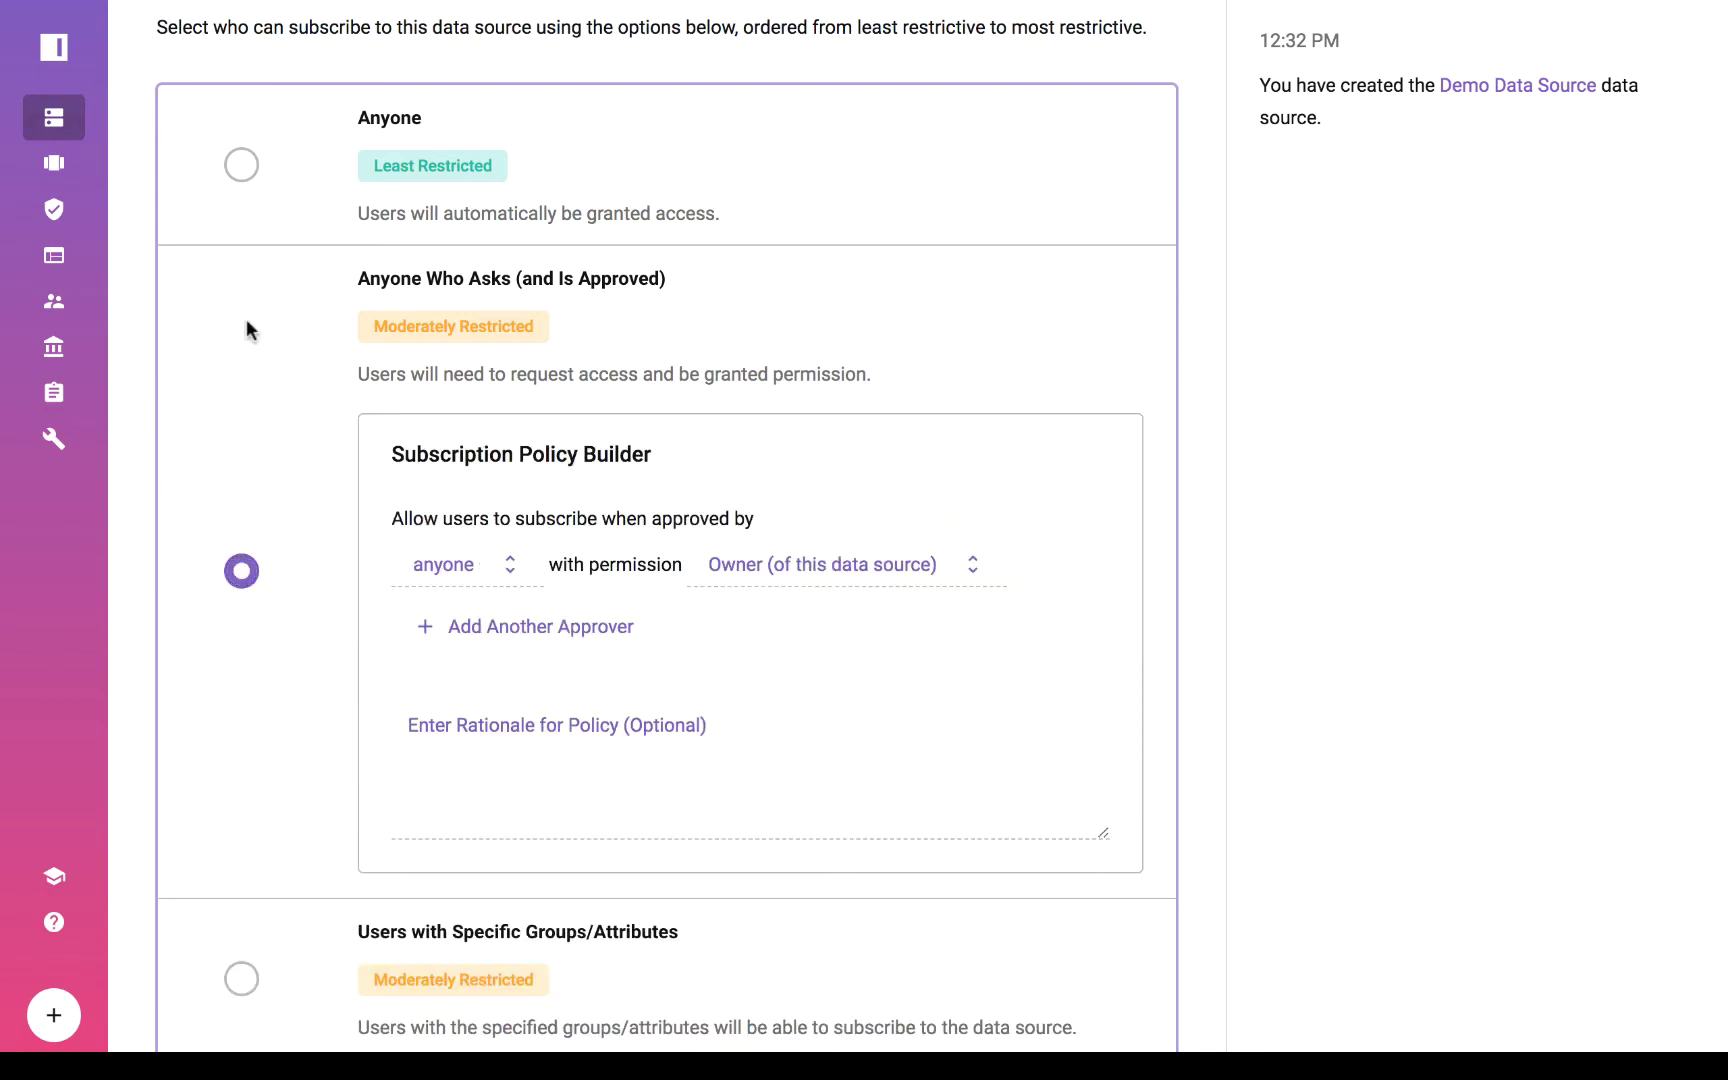
scroll(771, 722, down, 1)
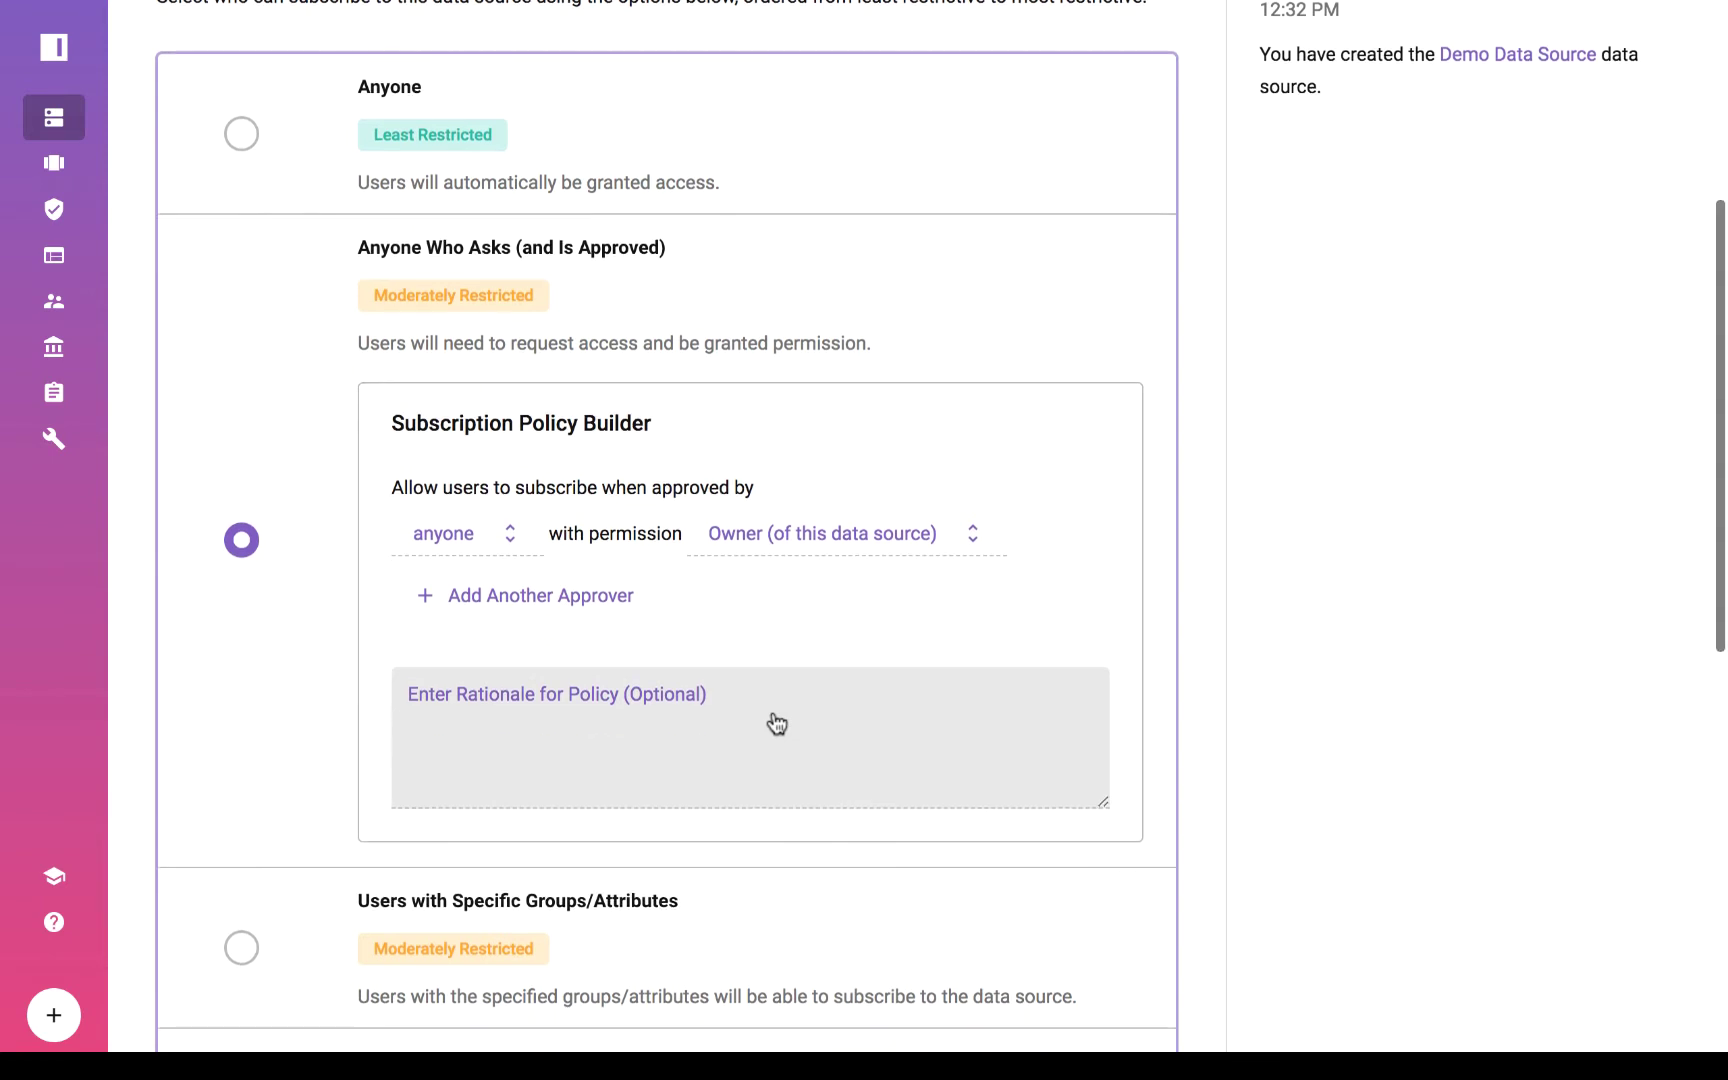
click(765, 548)
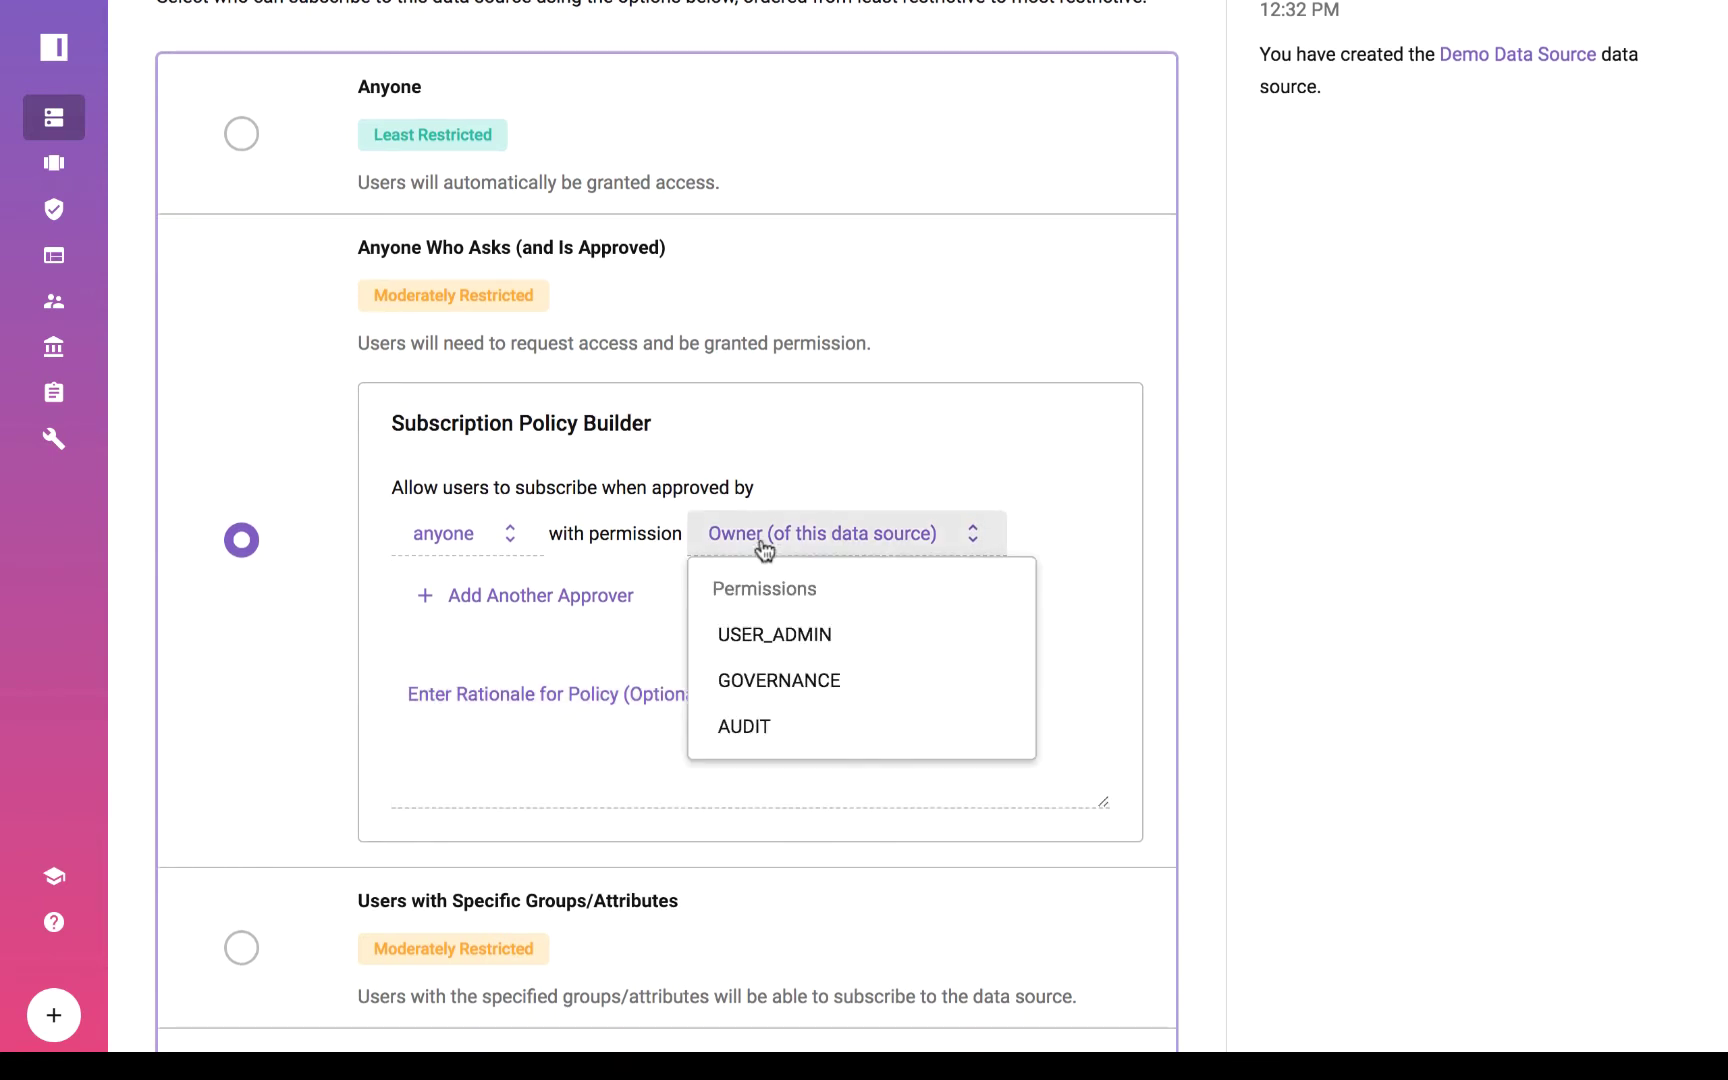
click(765, 548)
scroll(772, 568, down, 5)
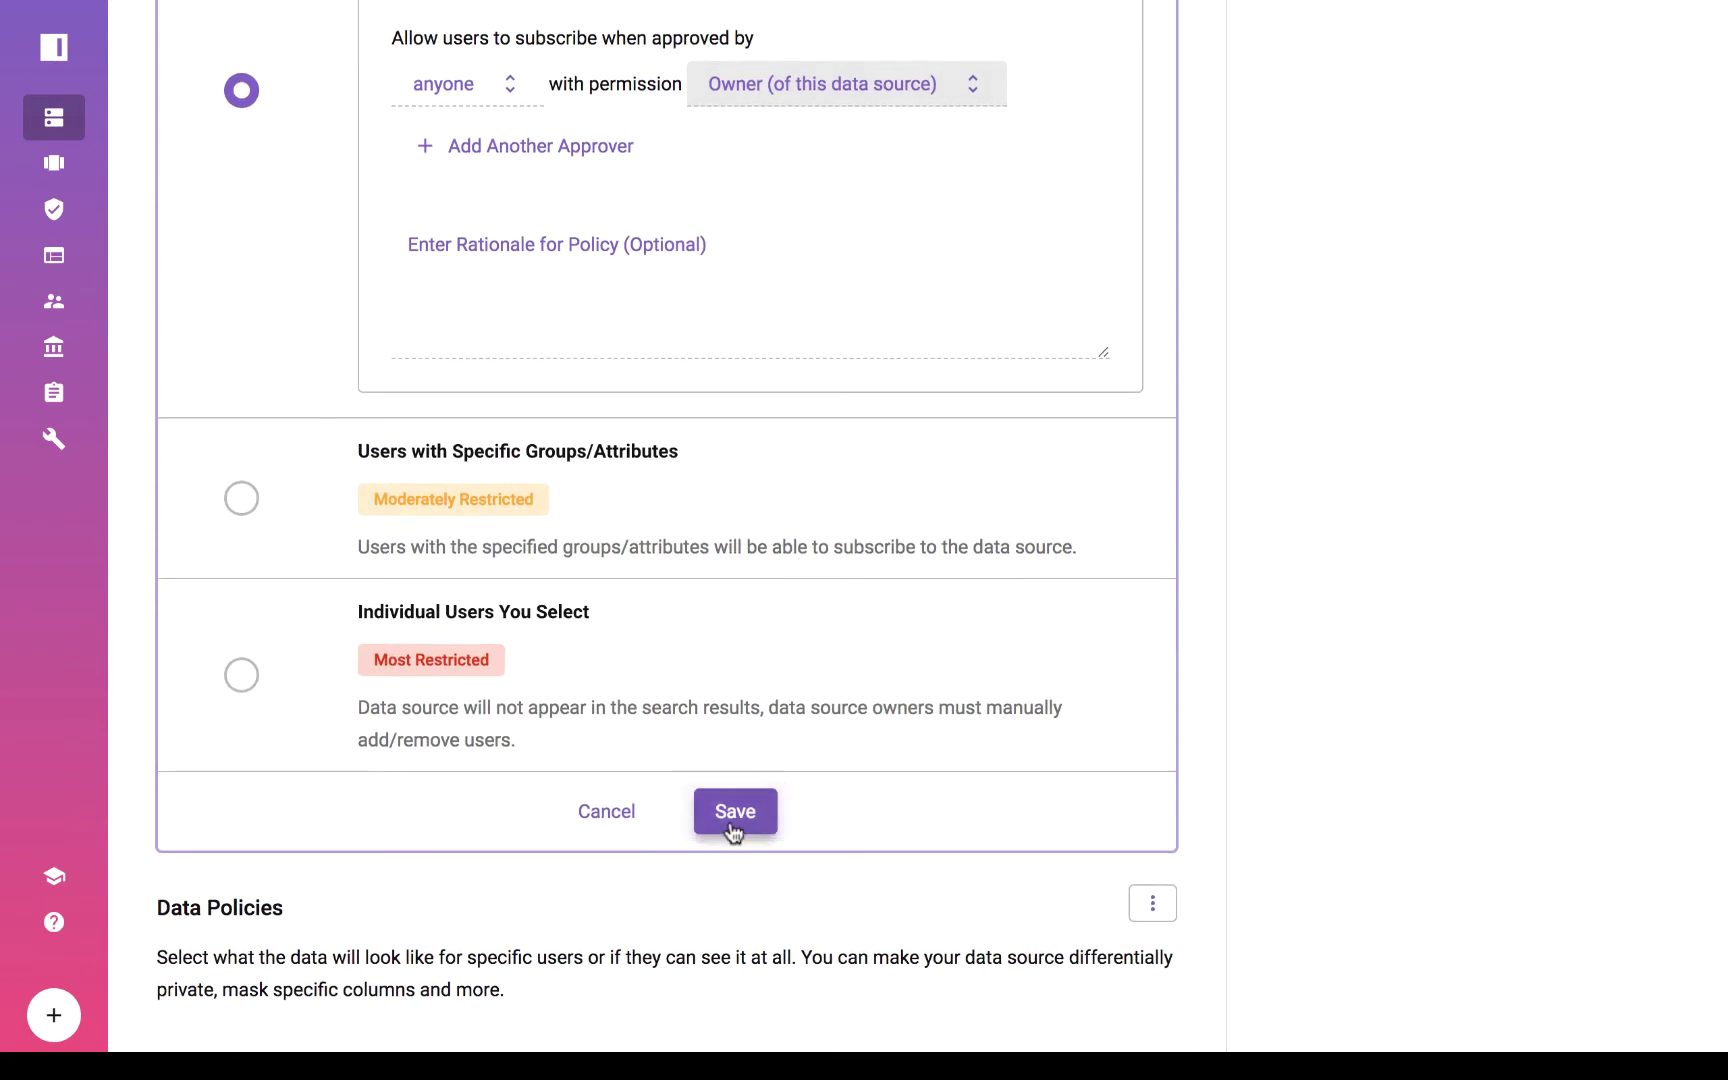
click(735, 812)
View the demo_data_source table rows in Postico, scrolling back to the top.
scroll(729, 819, up, 4)
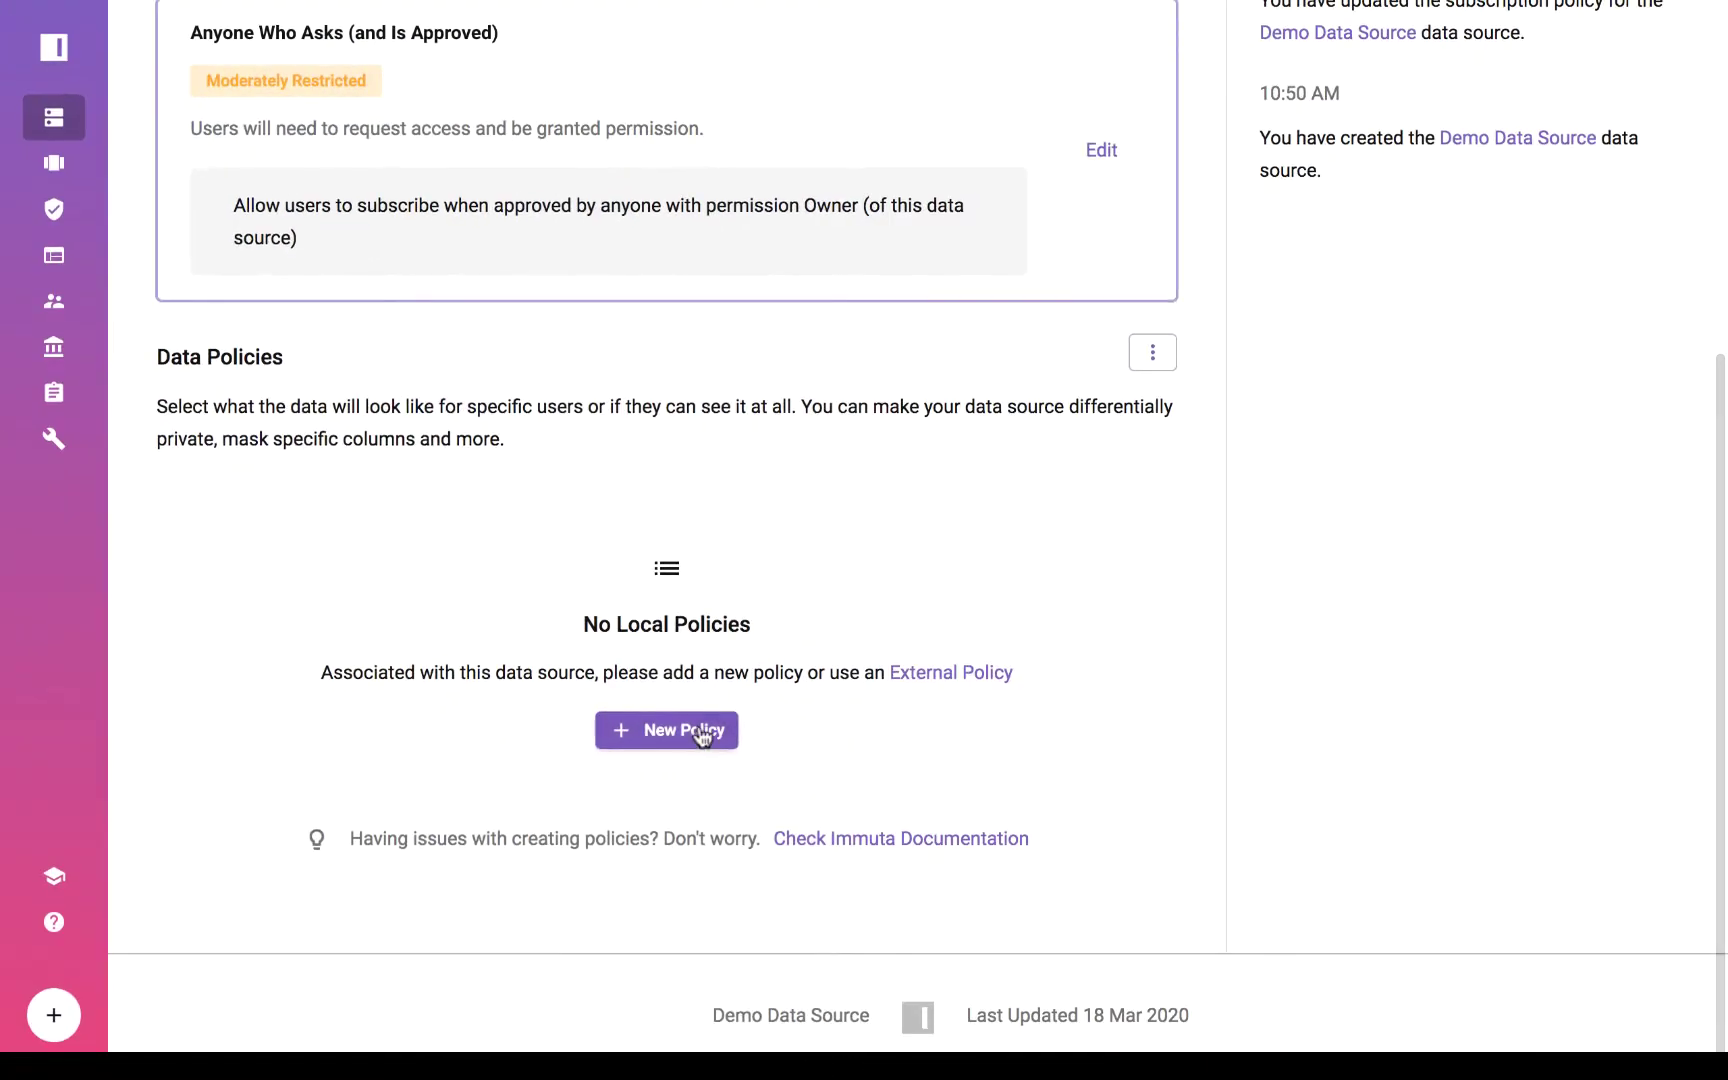
Add a local policy masking the email column with hashing for everyone, then save all.
click(700, 729)
click(486, 630)
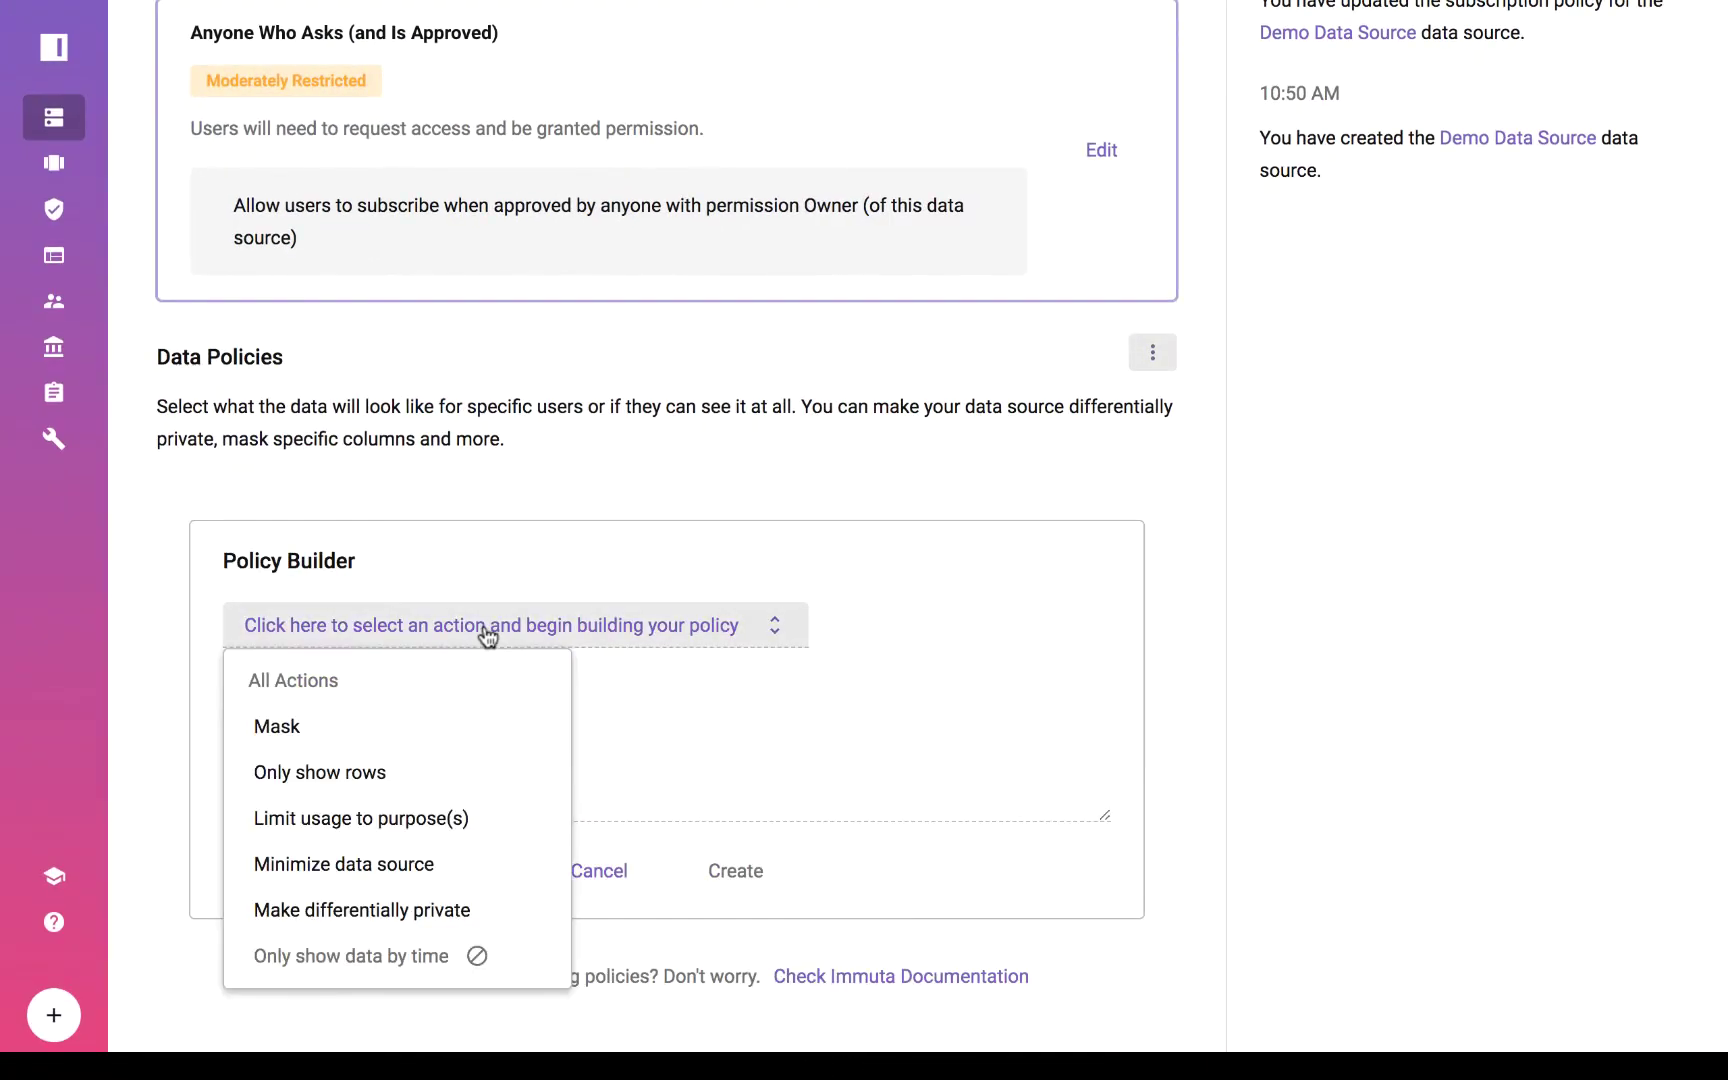
click(316, 721)
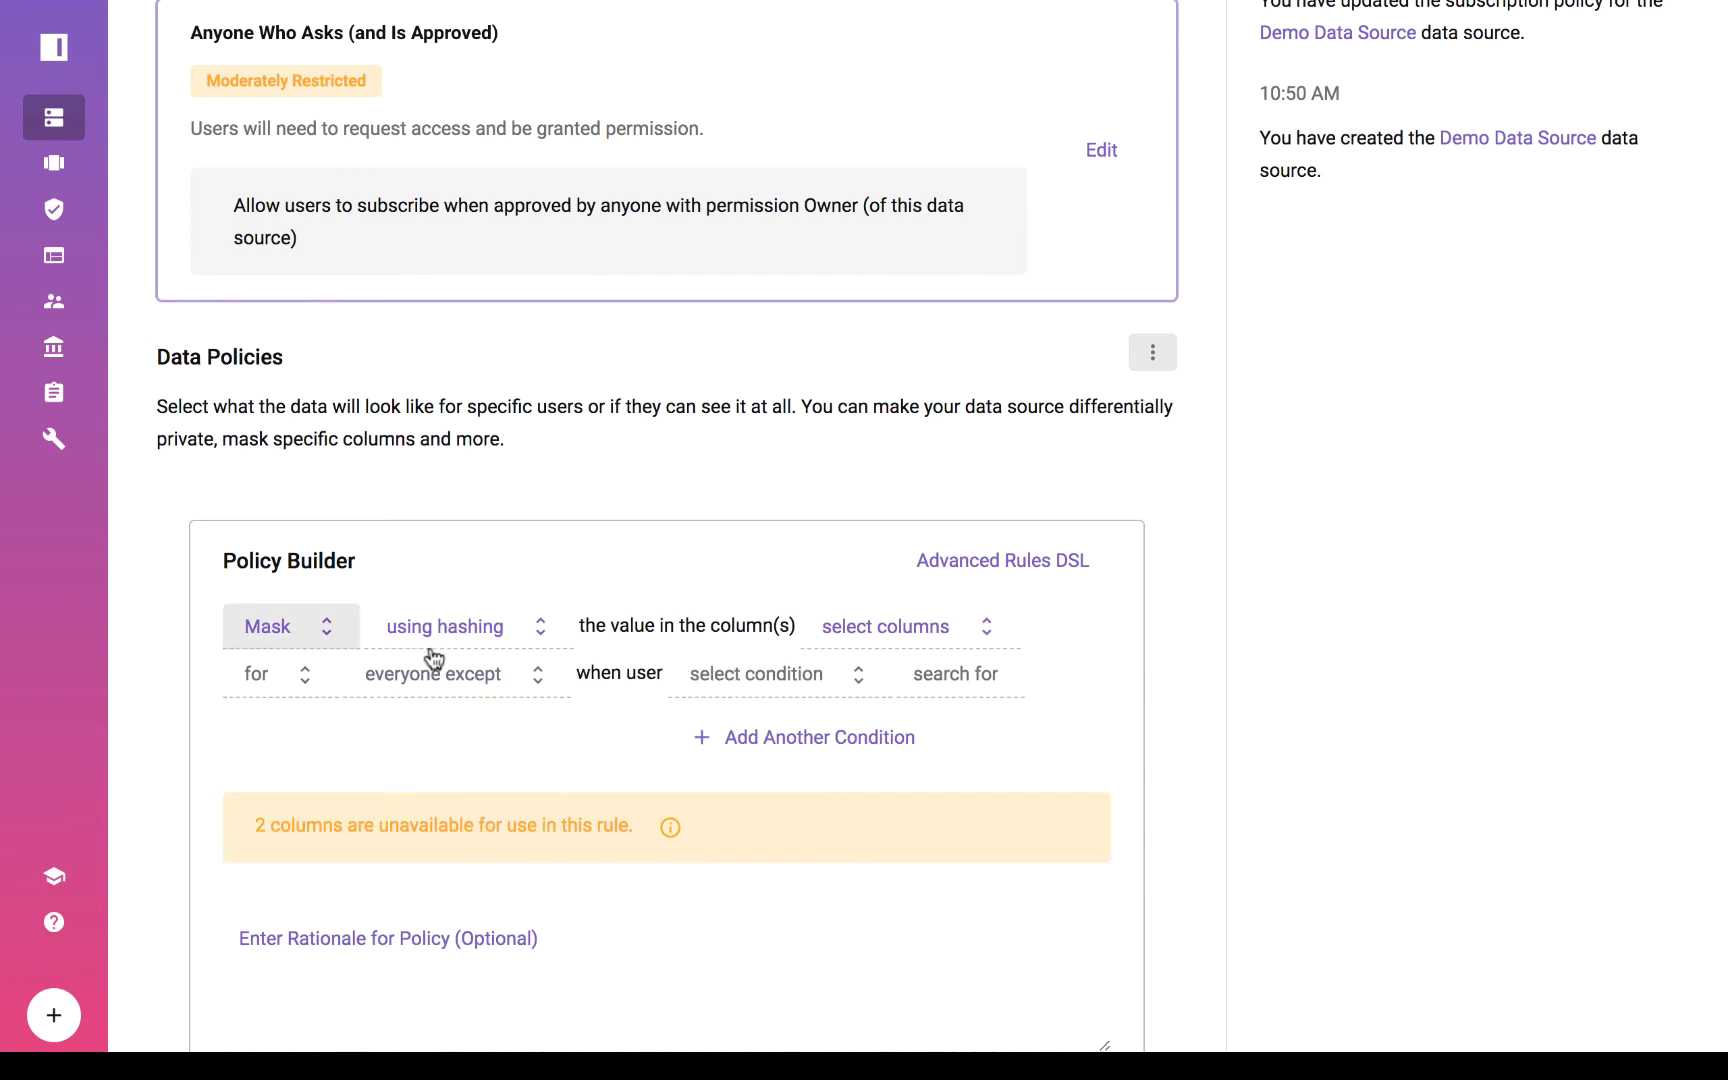
click(884, 626)
click(897, 912)
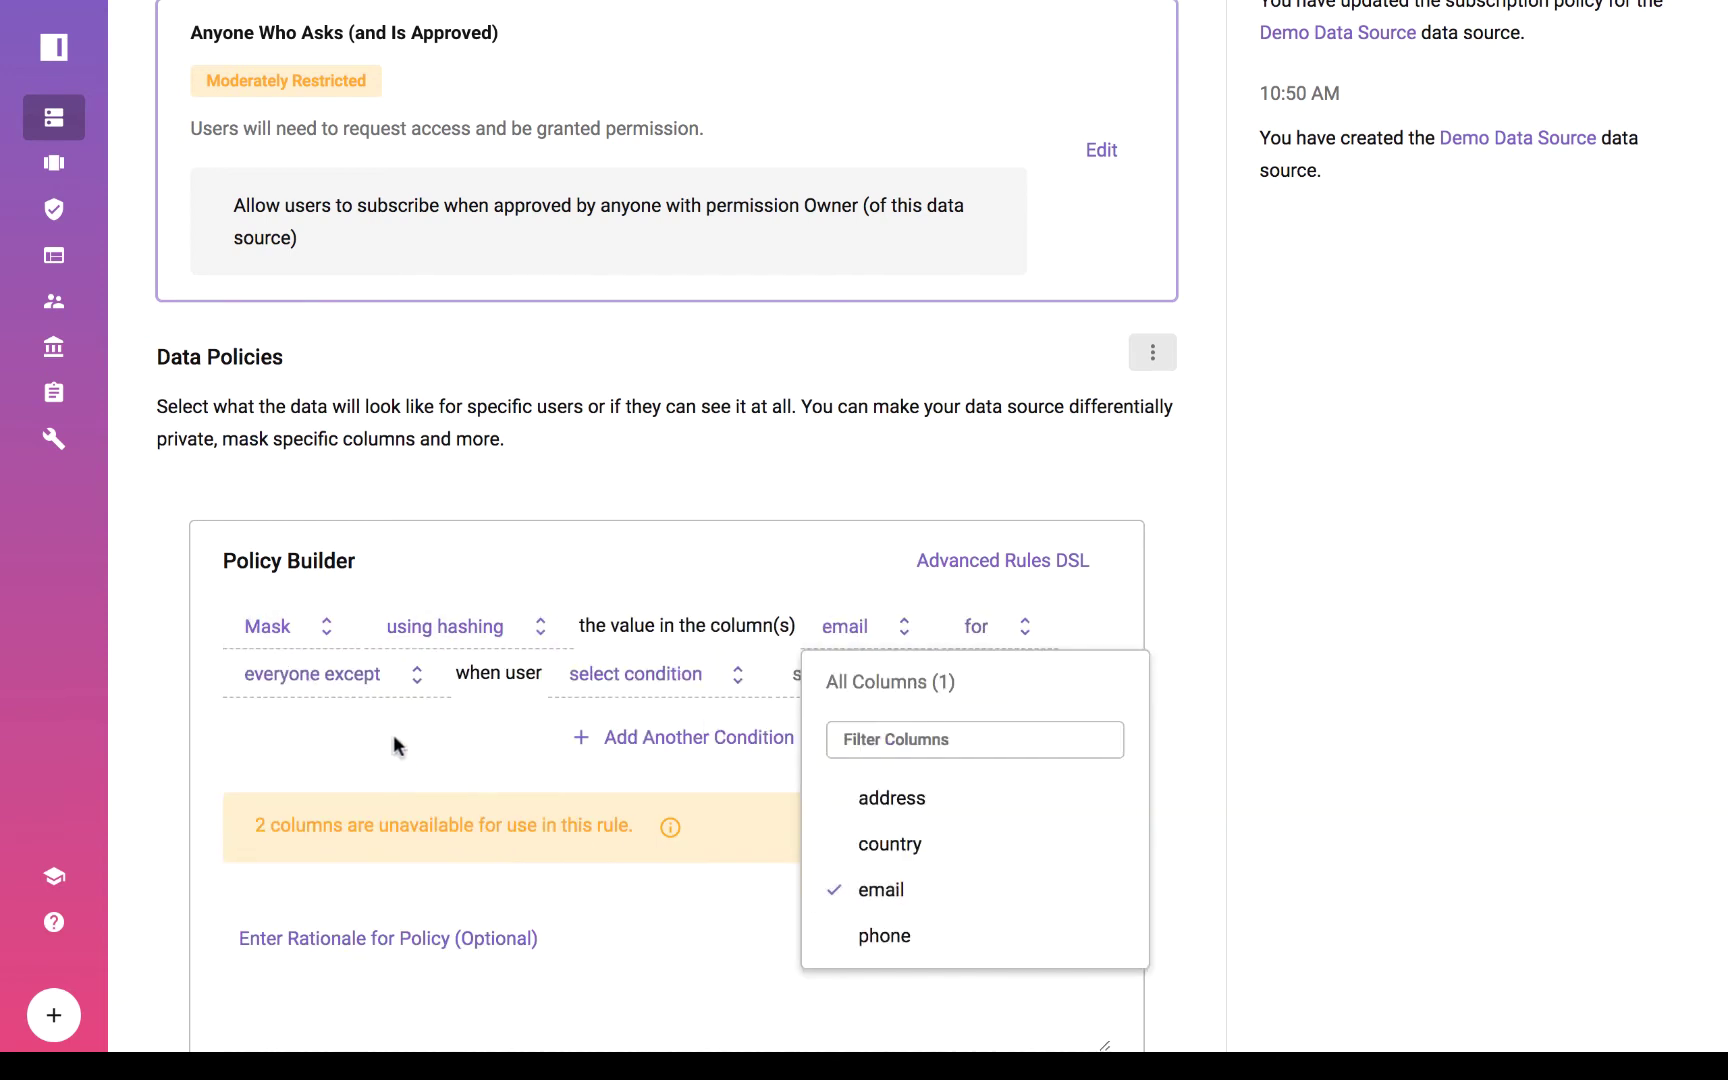
click(372, 690)
click(348, 745)
scroll(617, 876, down, 1)
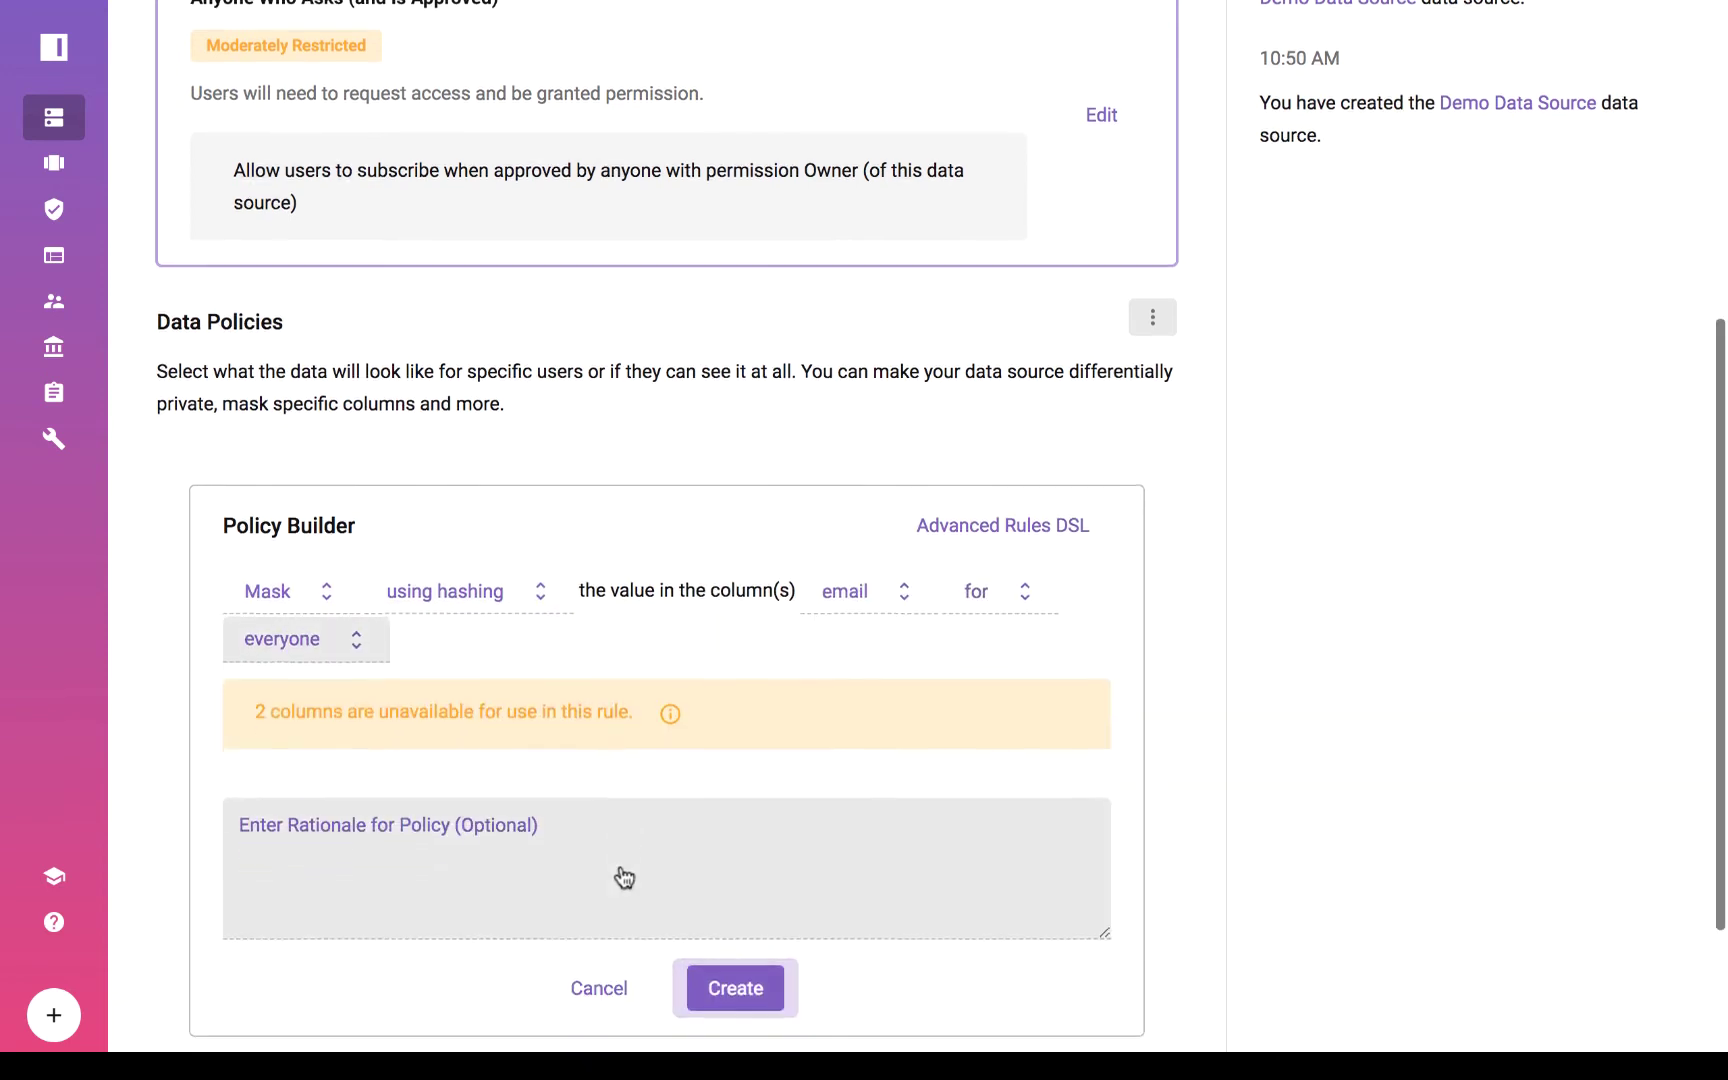
click(713, 952)
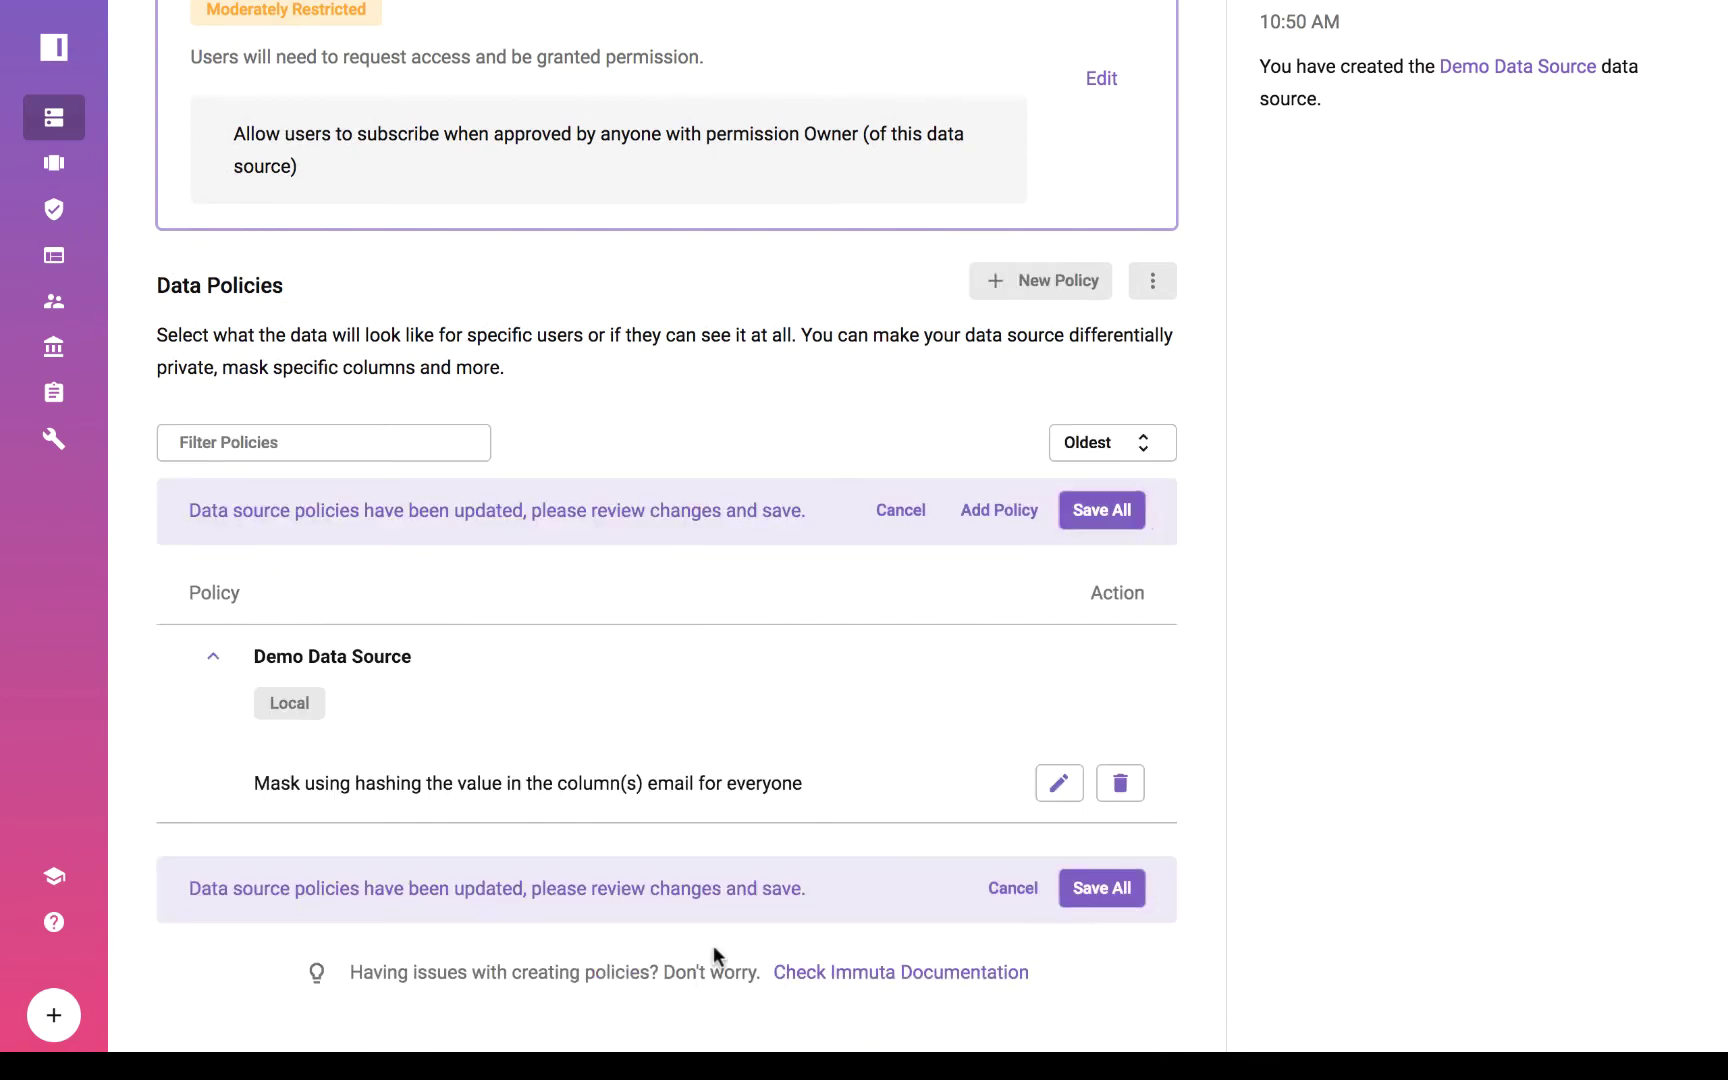
click(1092, 886)
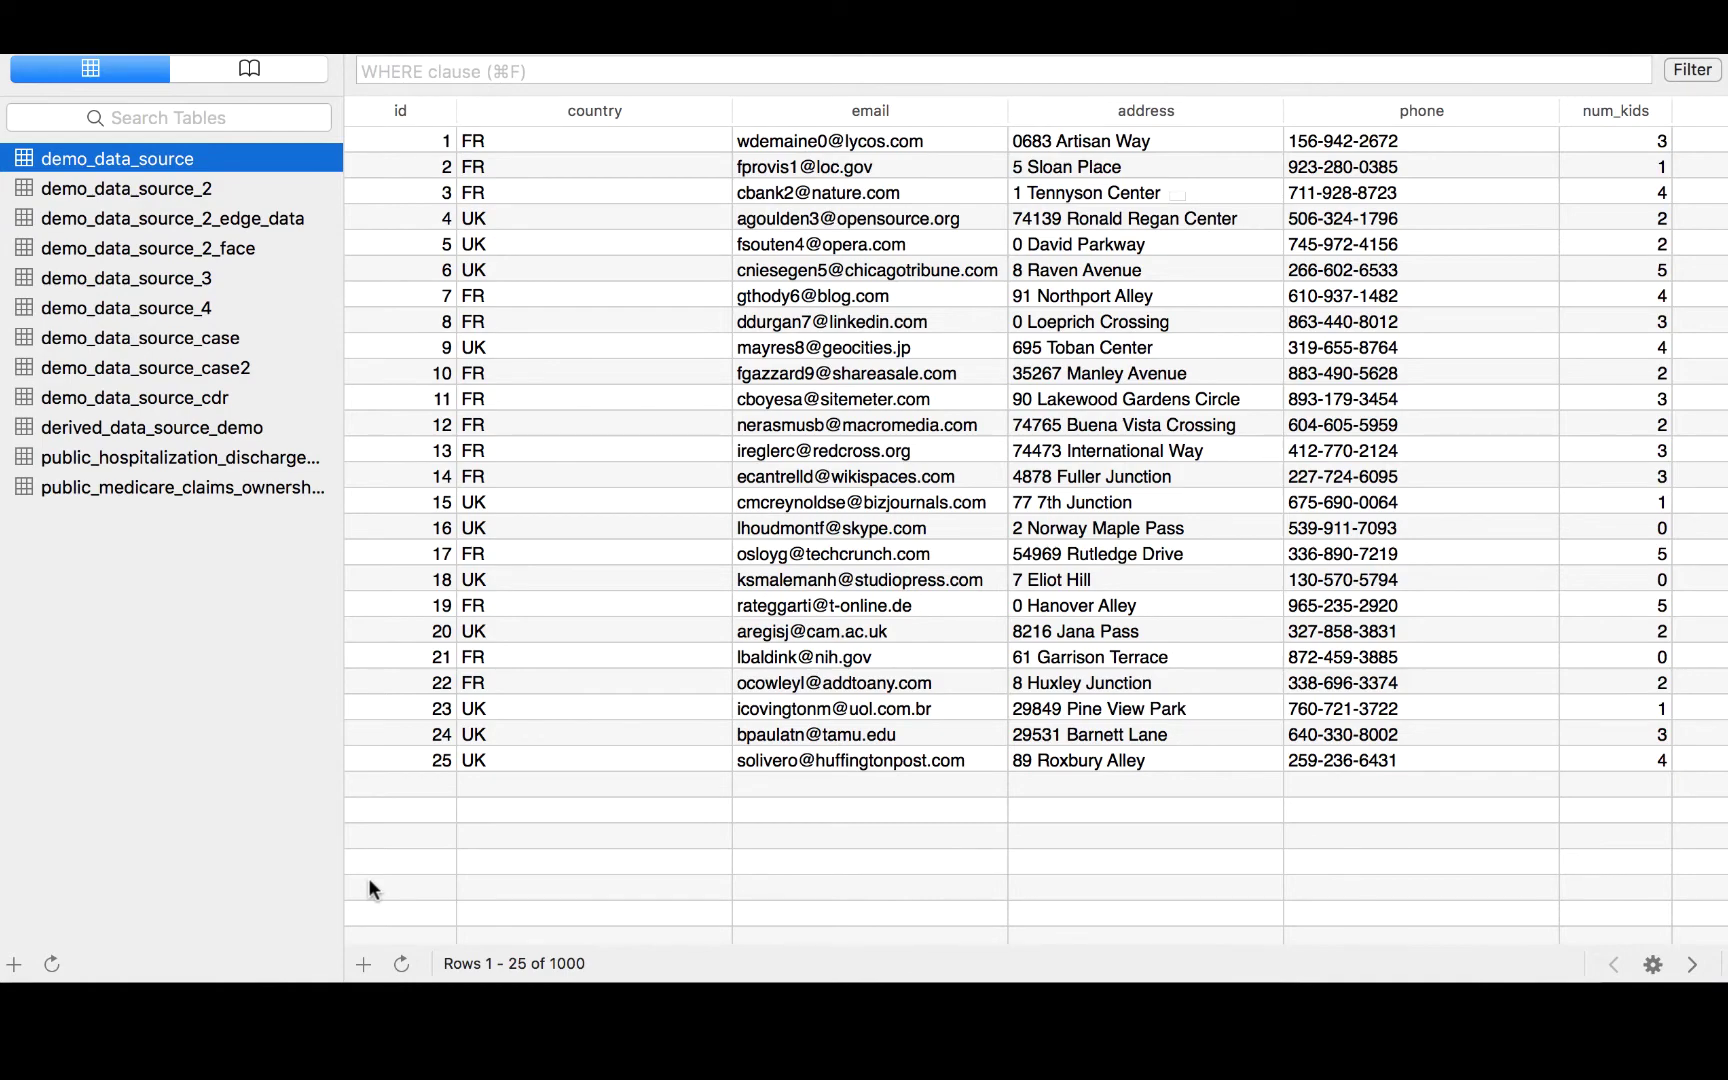
Refresh Postico's demo_data_source table to show hashed email values.
click(400, 964)
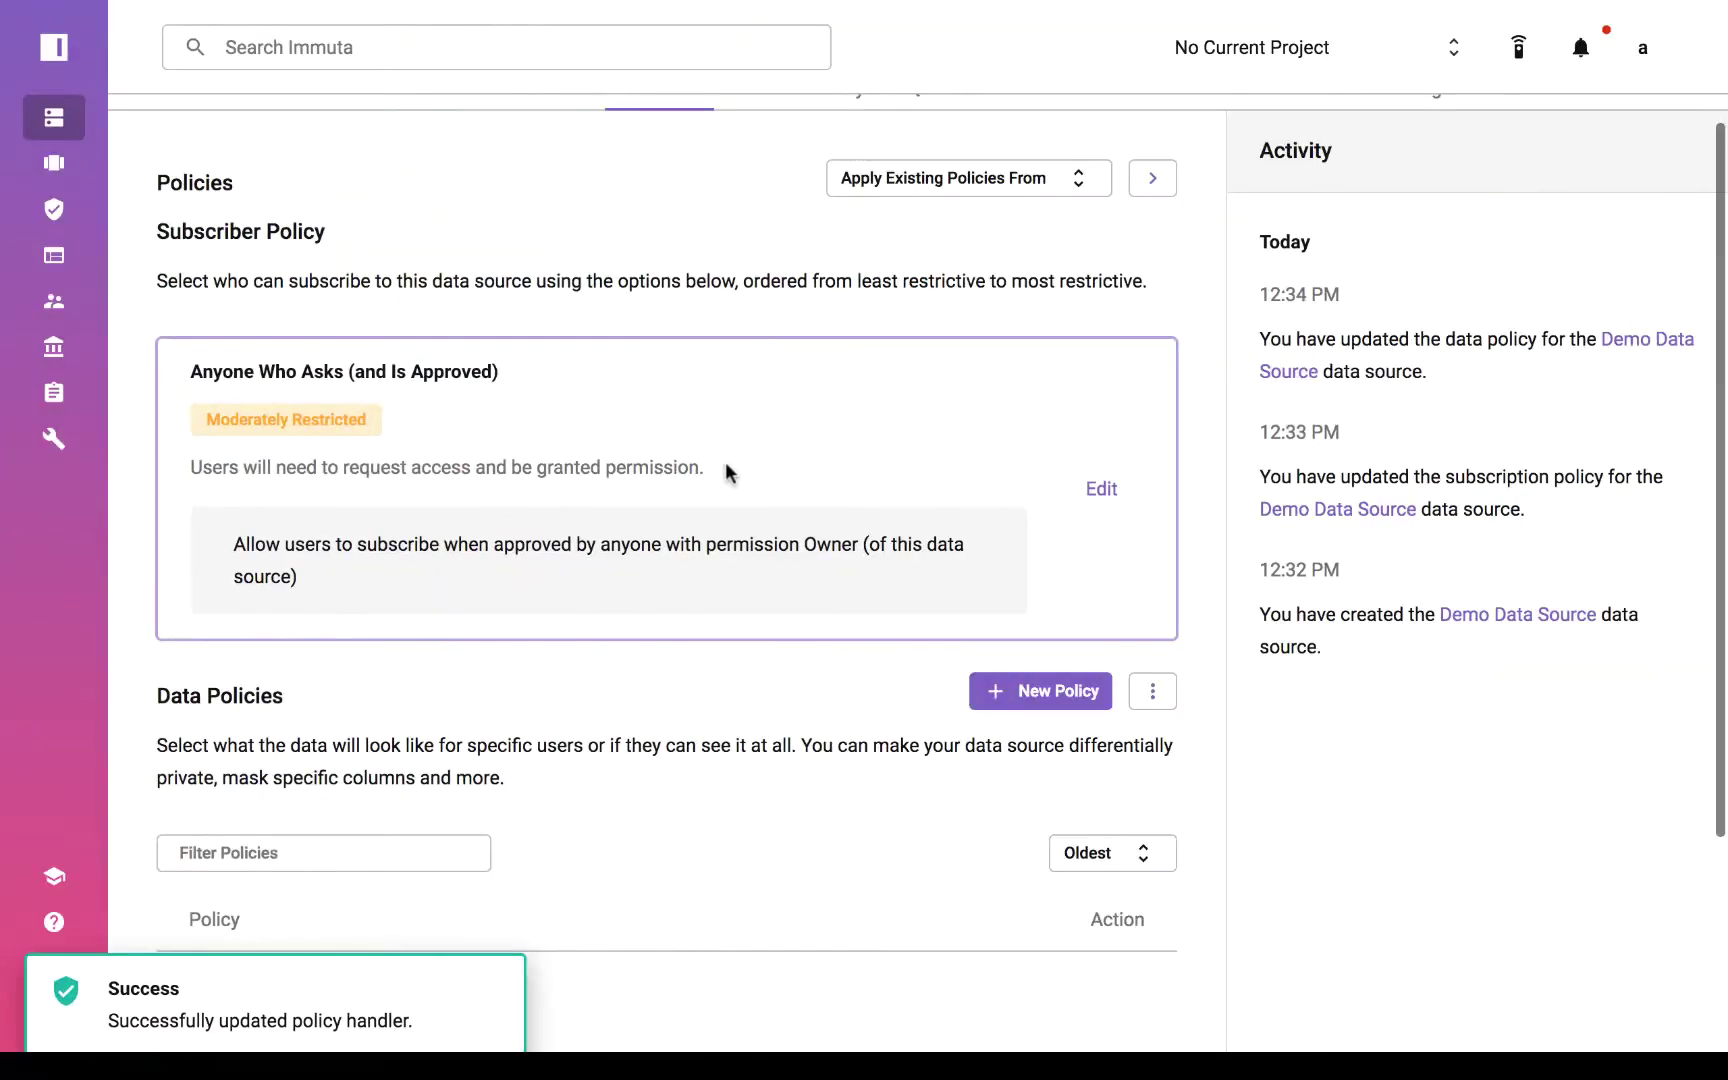
Scroll back up the Demo Data Source policies page.
scroll(727, 473, up, 3)
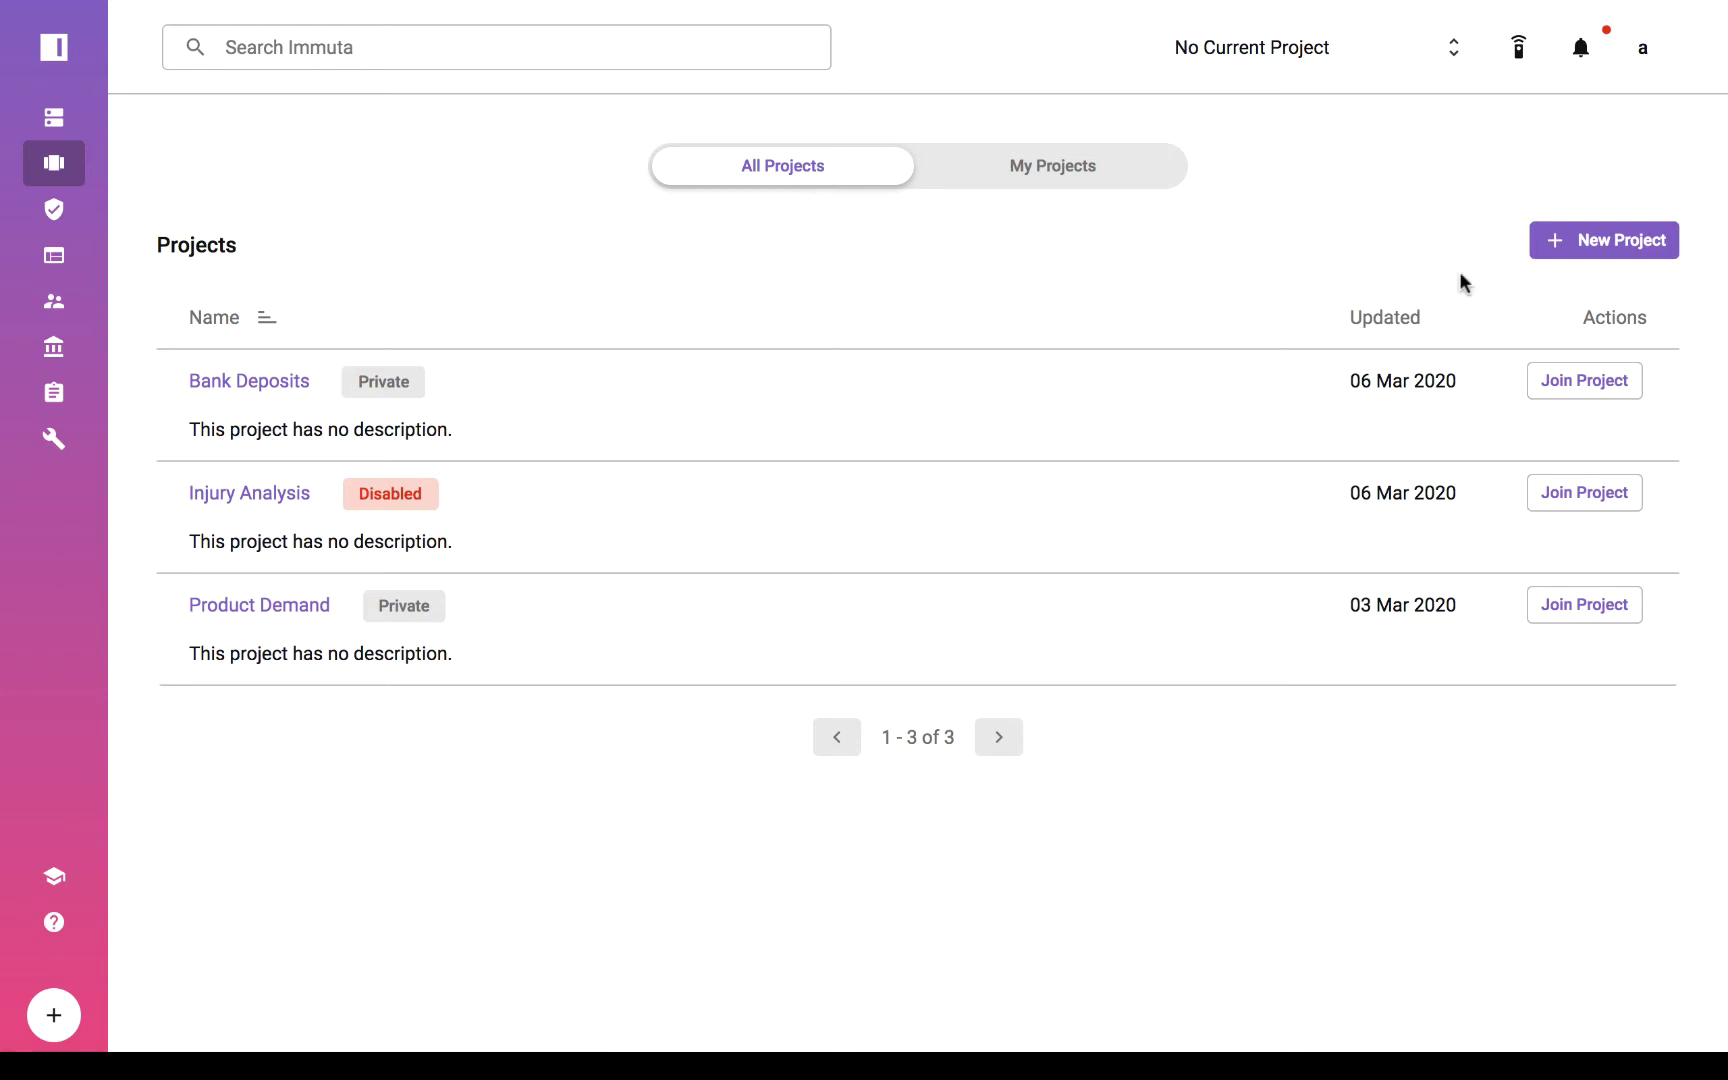
Create private project 'Demo Project' restricted to the Prevention purpose.
click(1630, 241)
text(Demo Project)
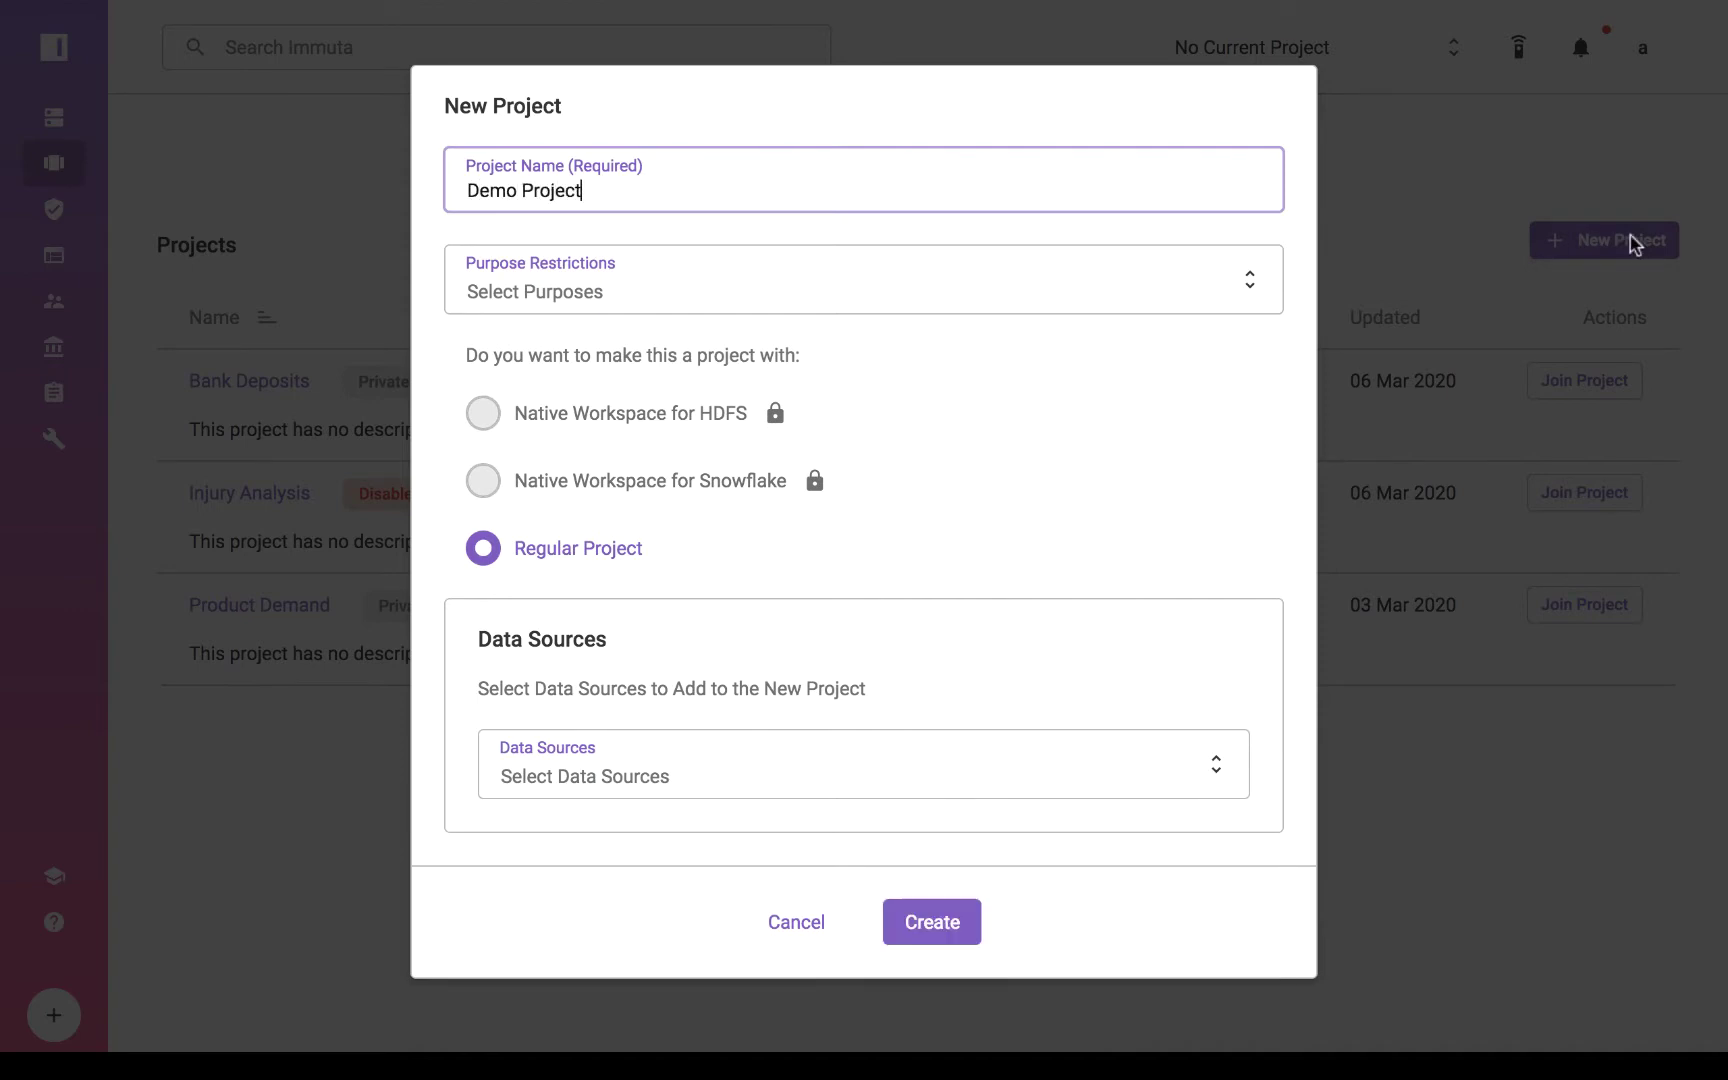
click(1134, 289)
scroll(775, 530, down, 2)
click(660, 590)
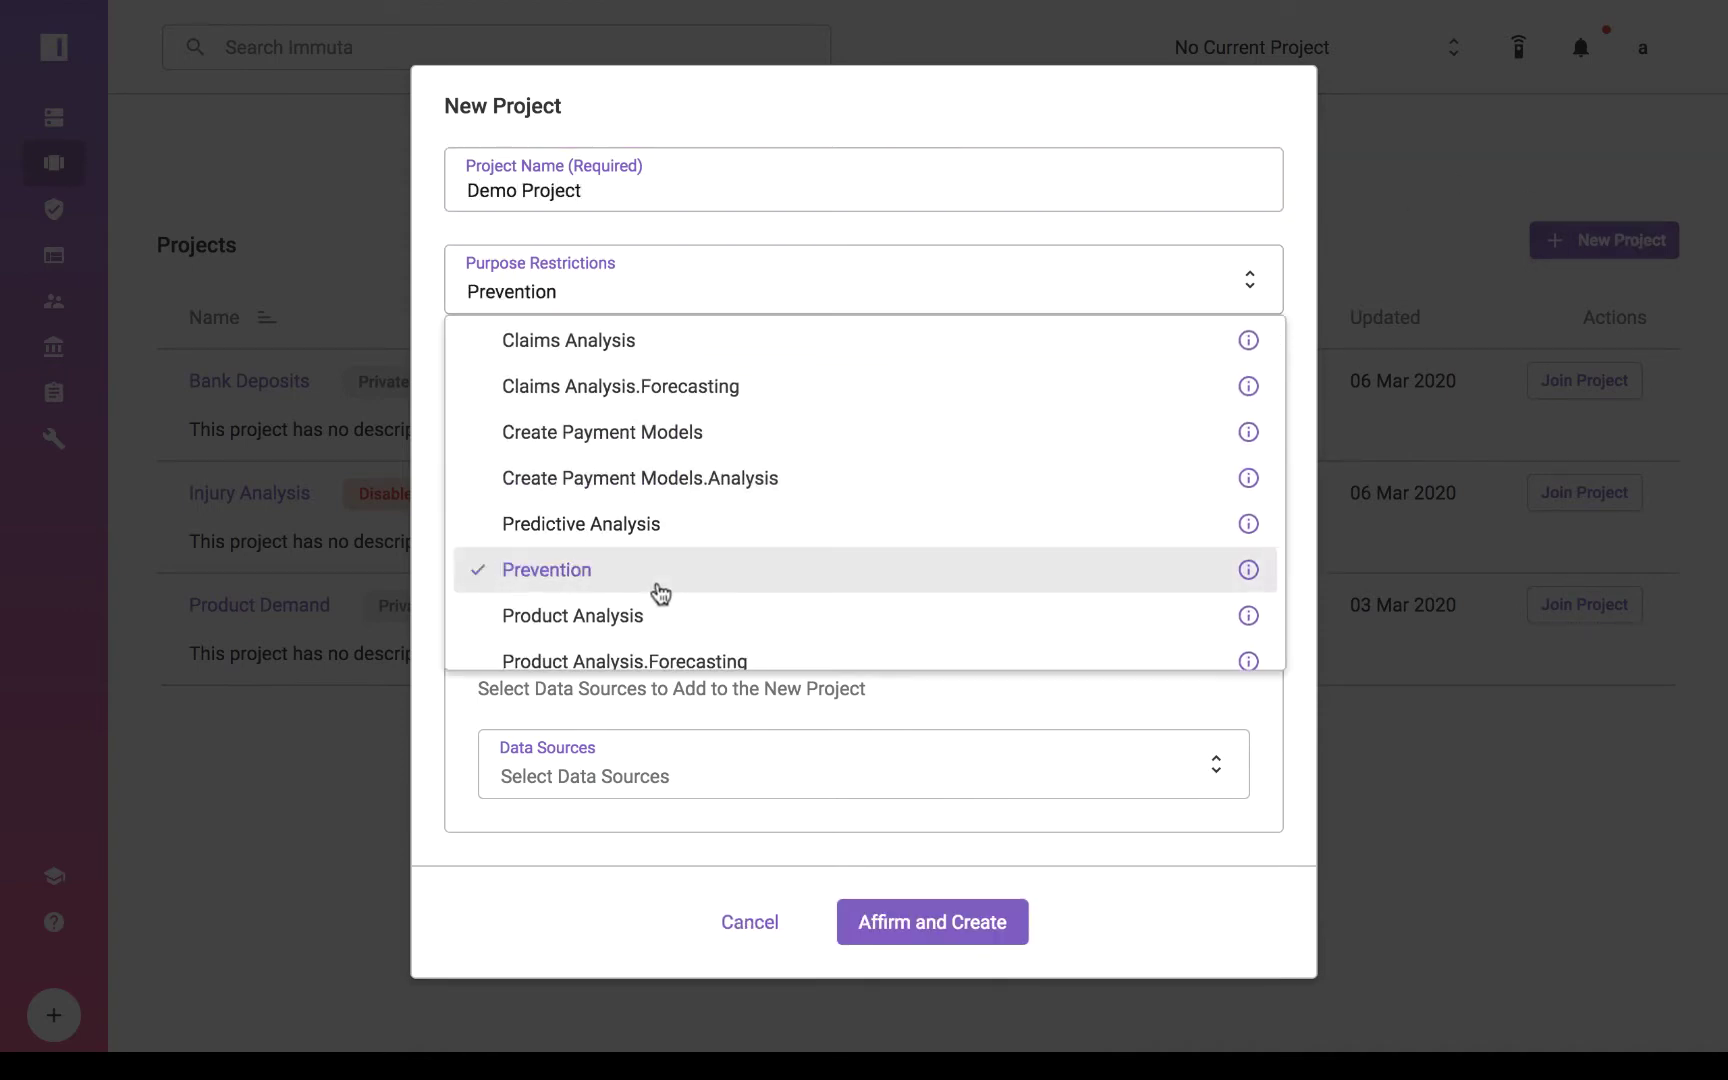
click(436, 540)
click(905, 925)
scroll(825, 832, down, 2)
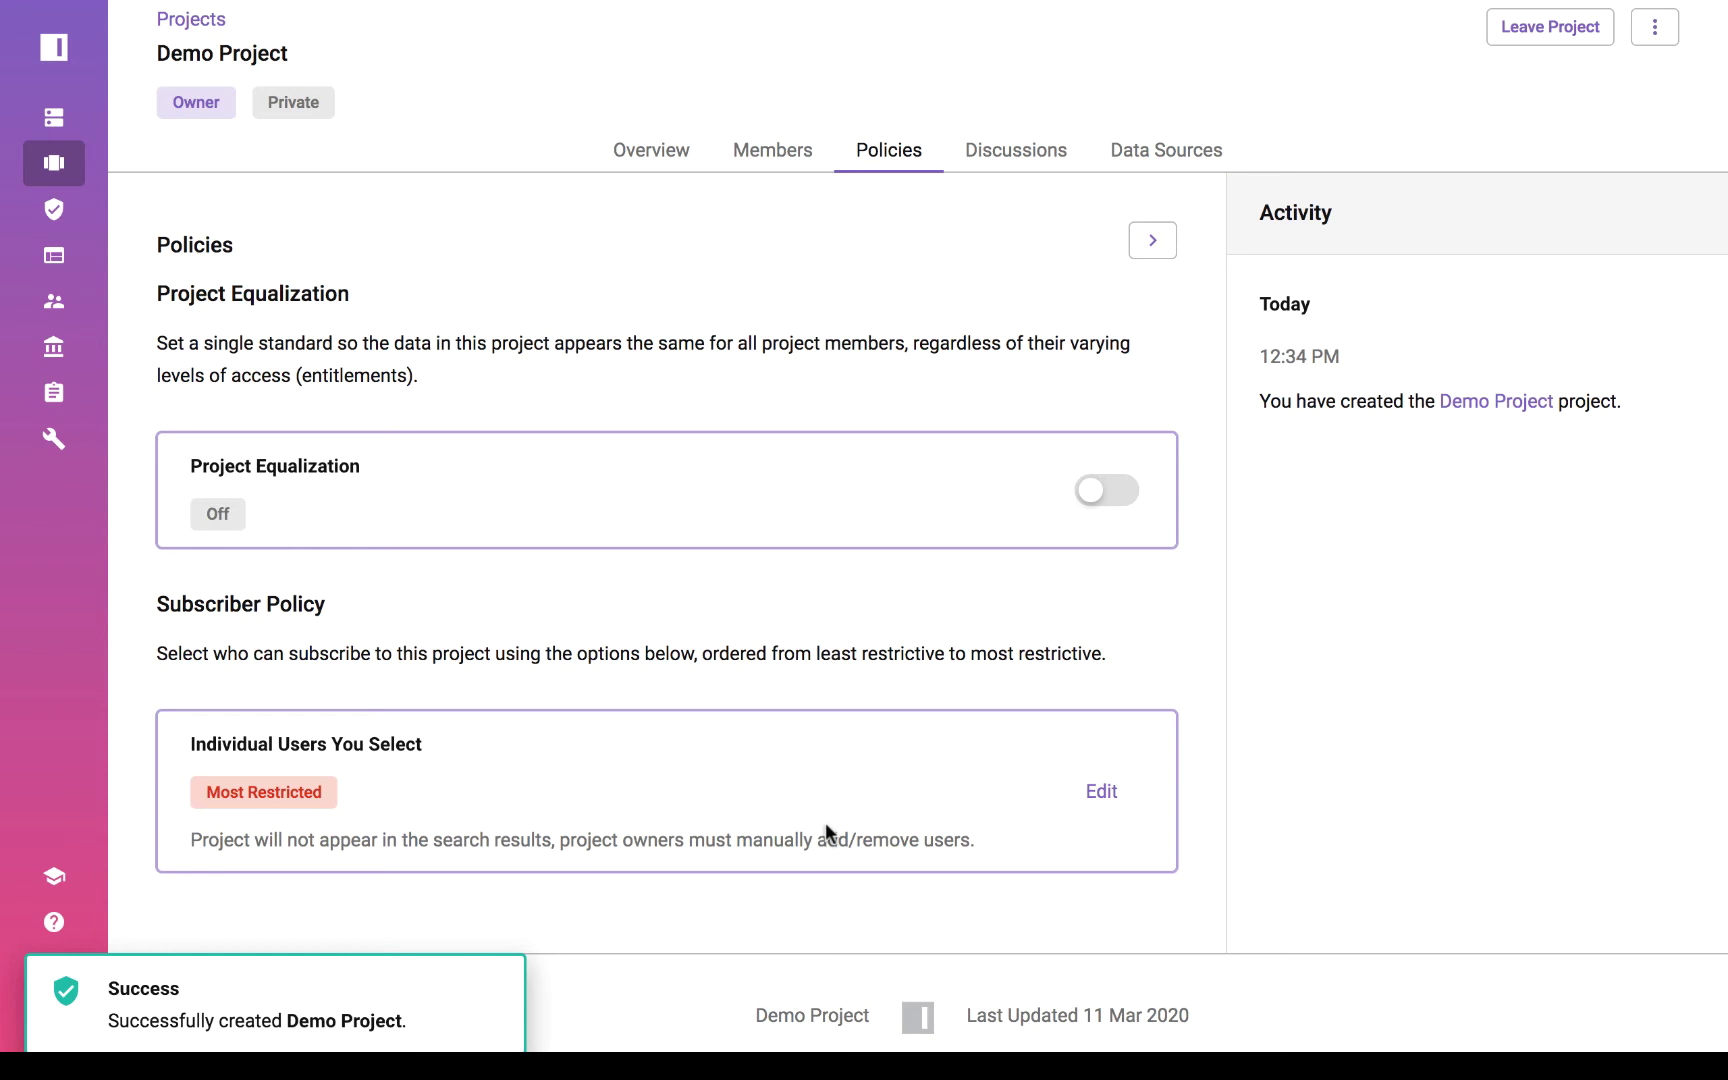
Add Demo Data Source, bulk demo case and bulk demo drone_events to Demo Project.
click(1130, 152)
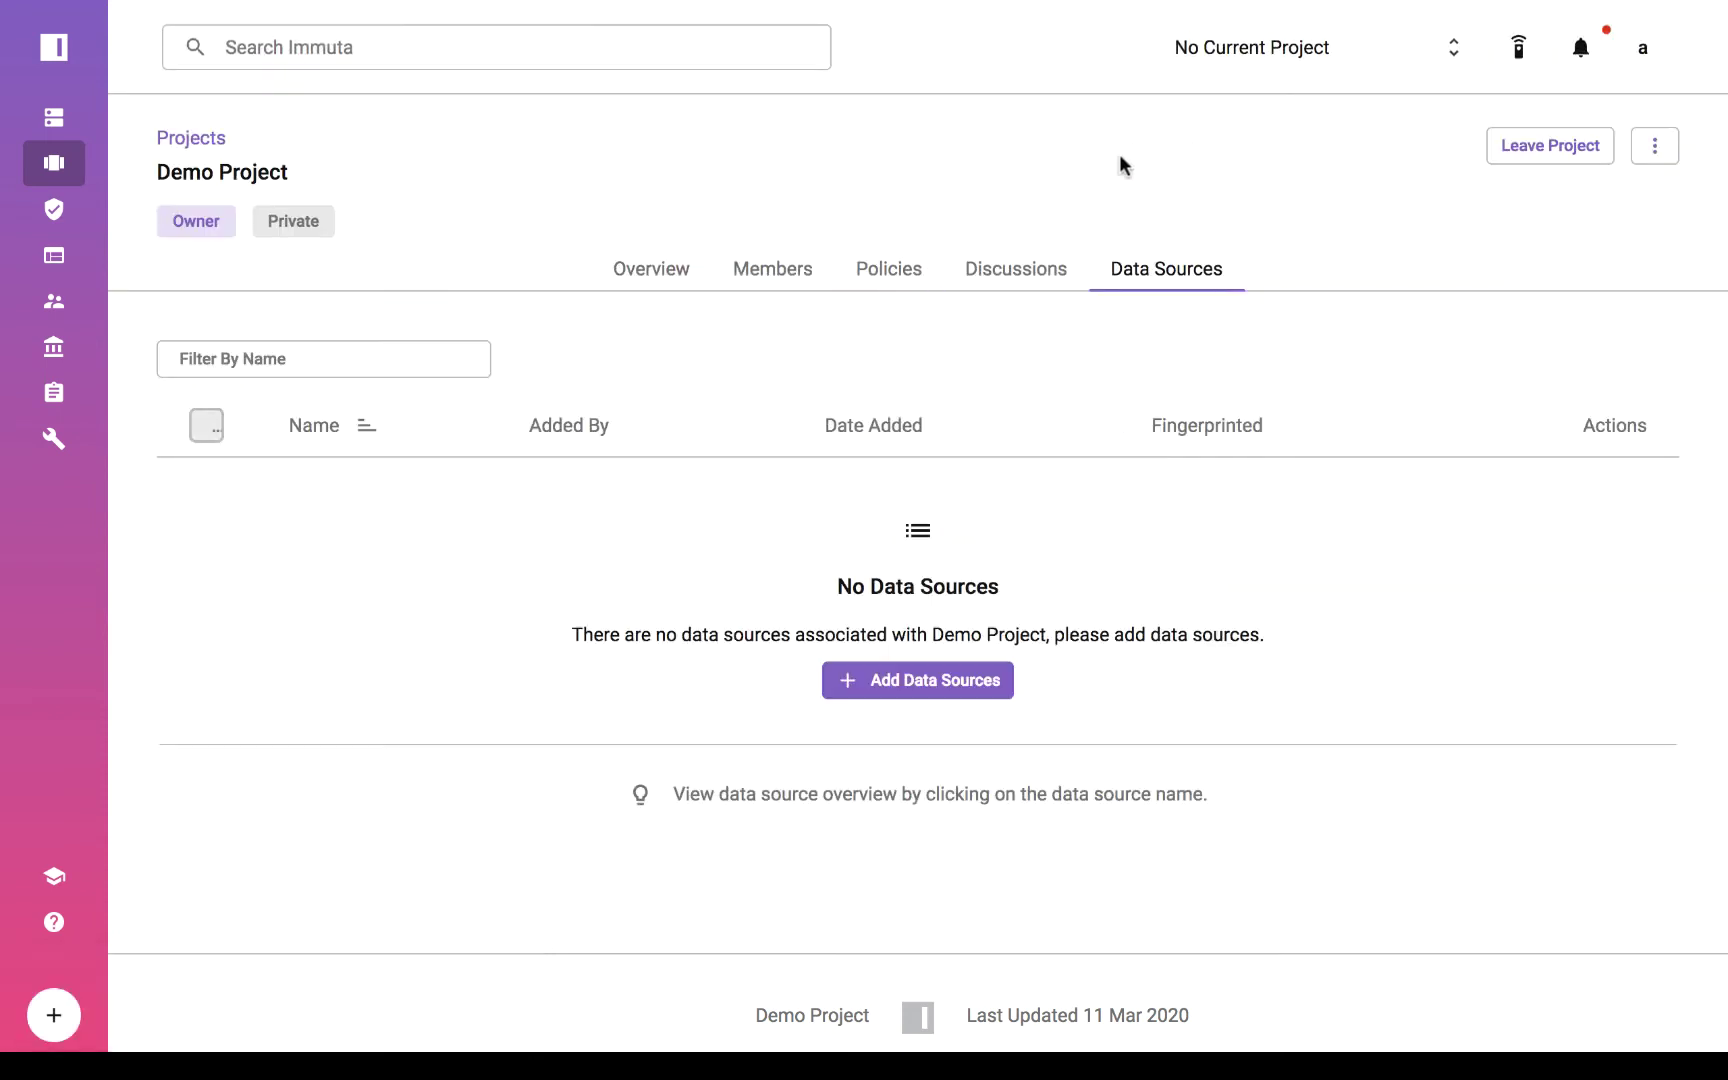
click(880, 680)
click(620, 195)
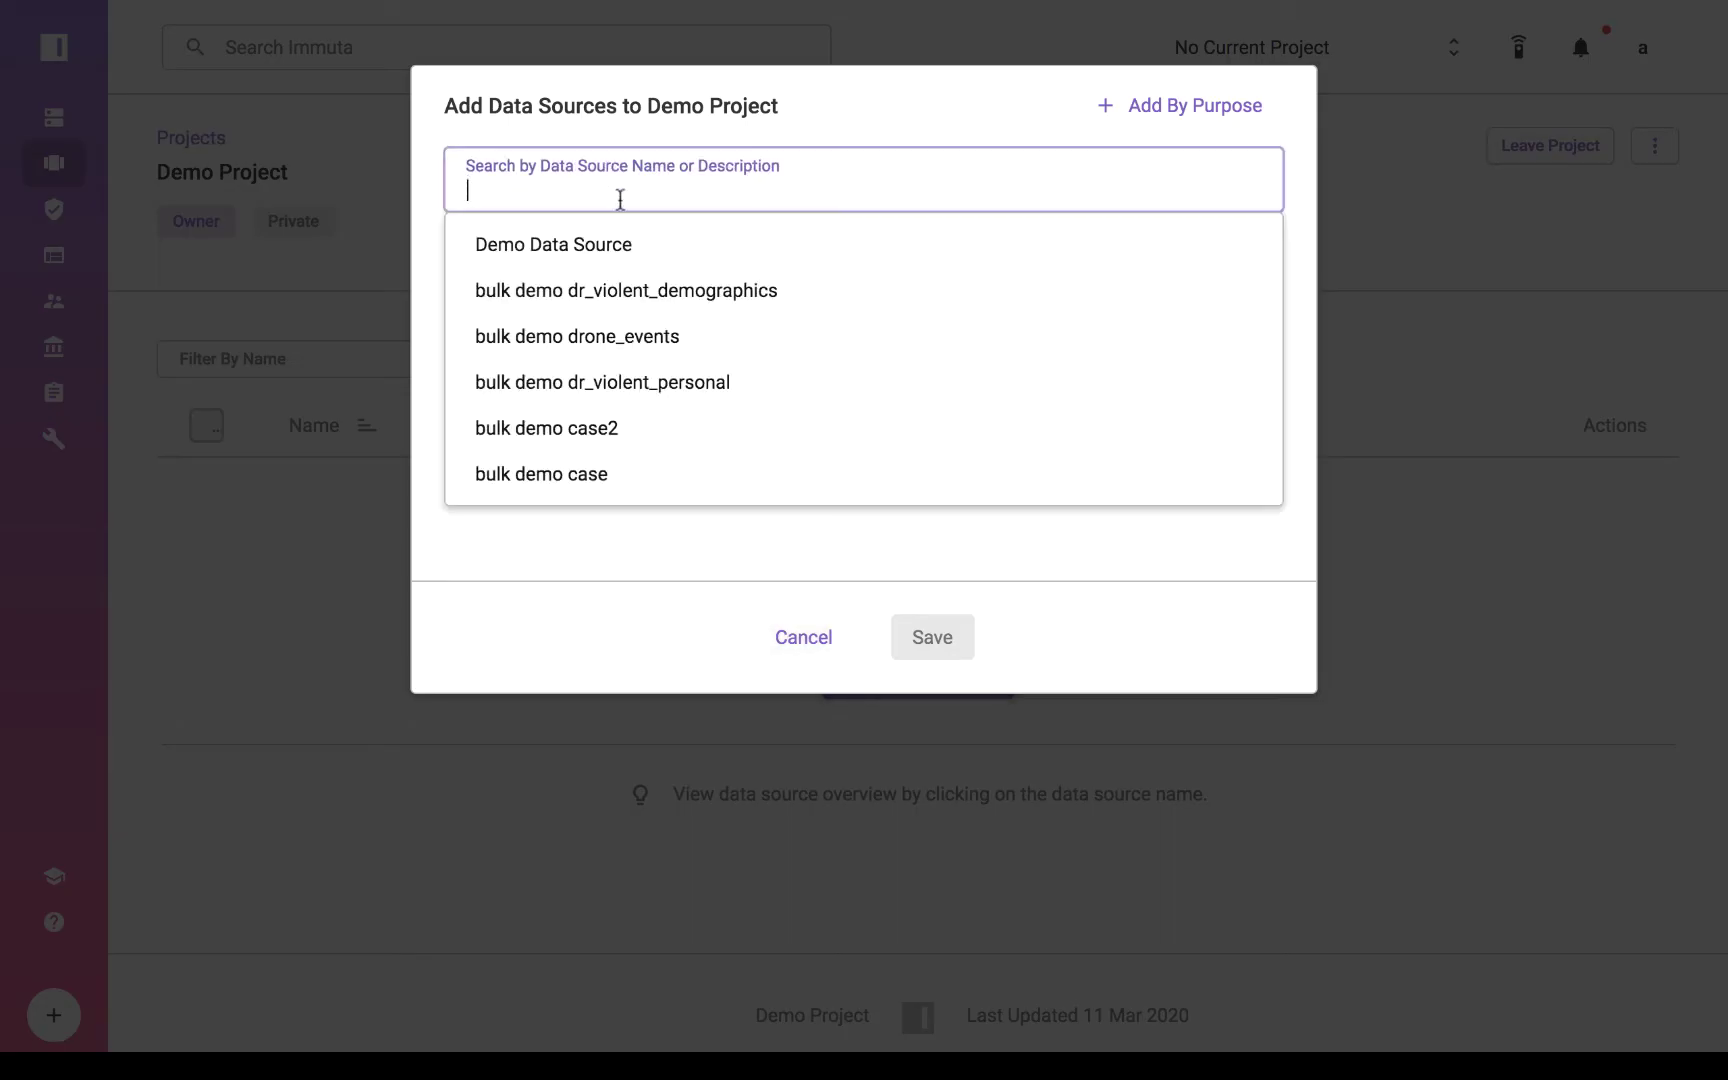
click(586, 247)
click(605, 189)
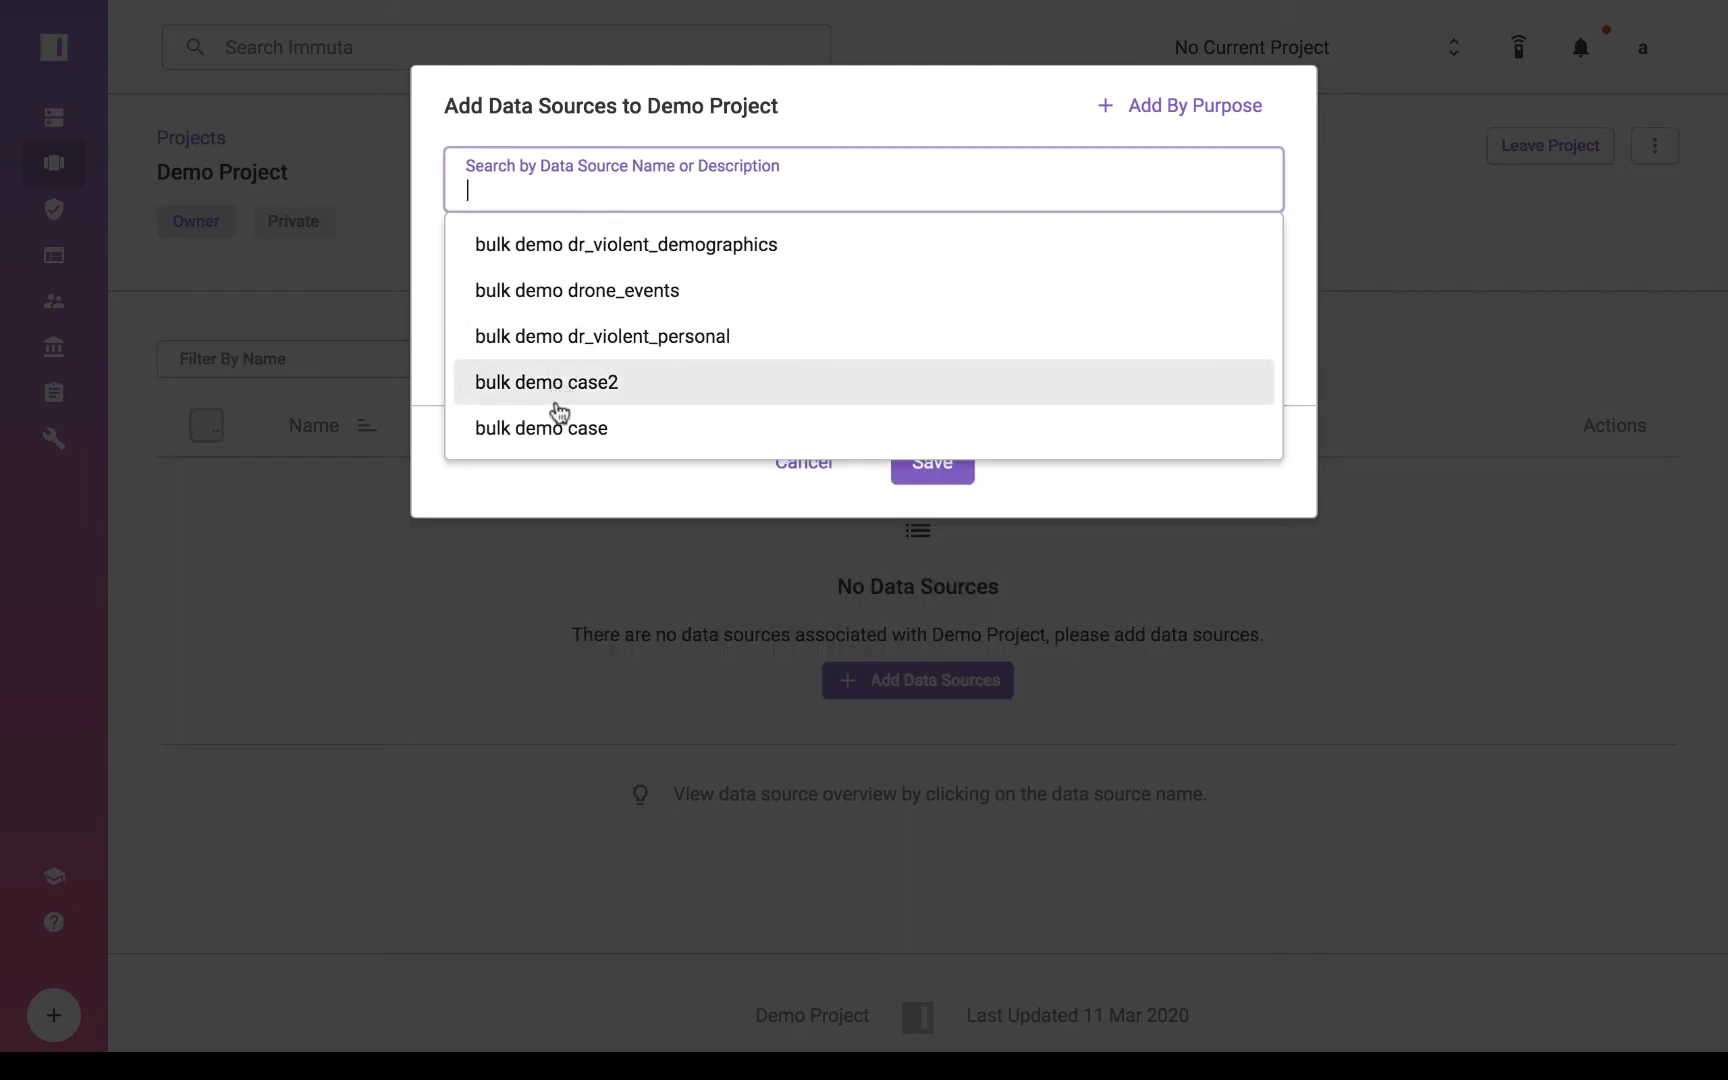
click(556, 420)
click(574, 189)
click(582, 302)
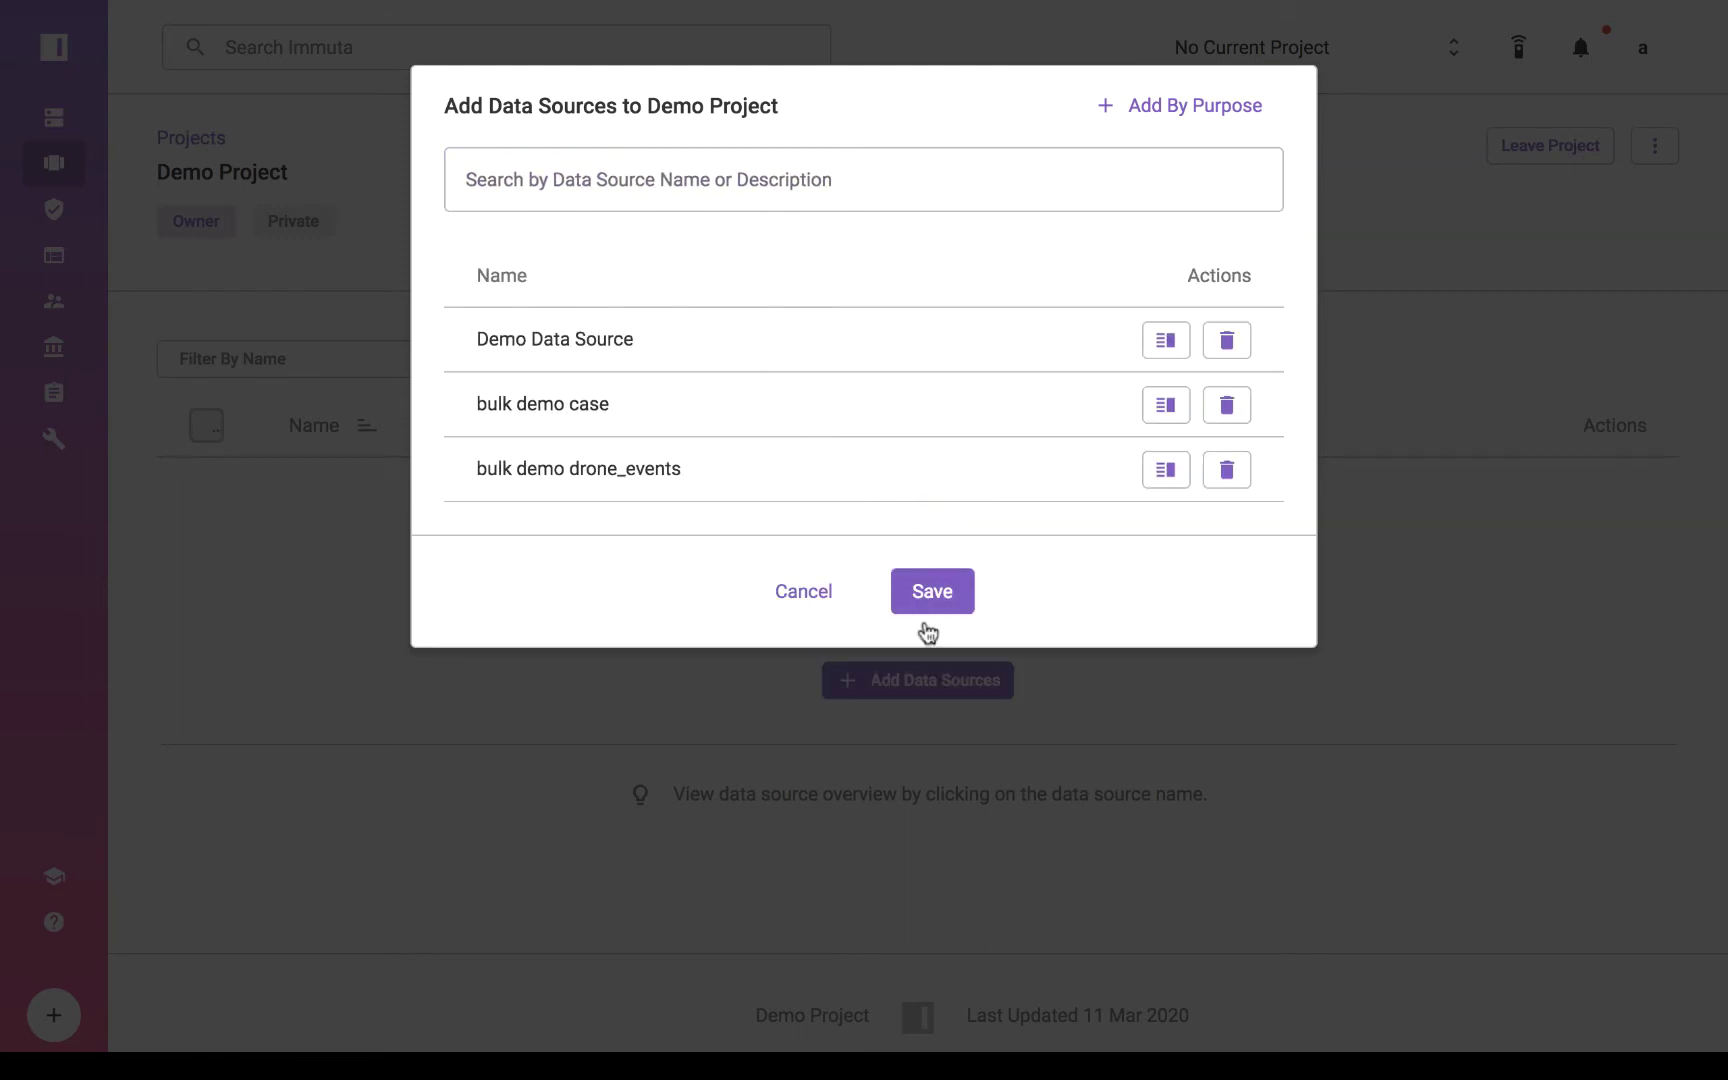
click(932, 604)
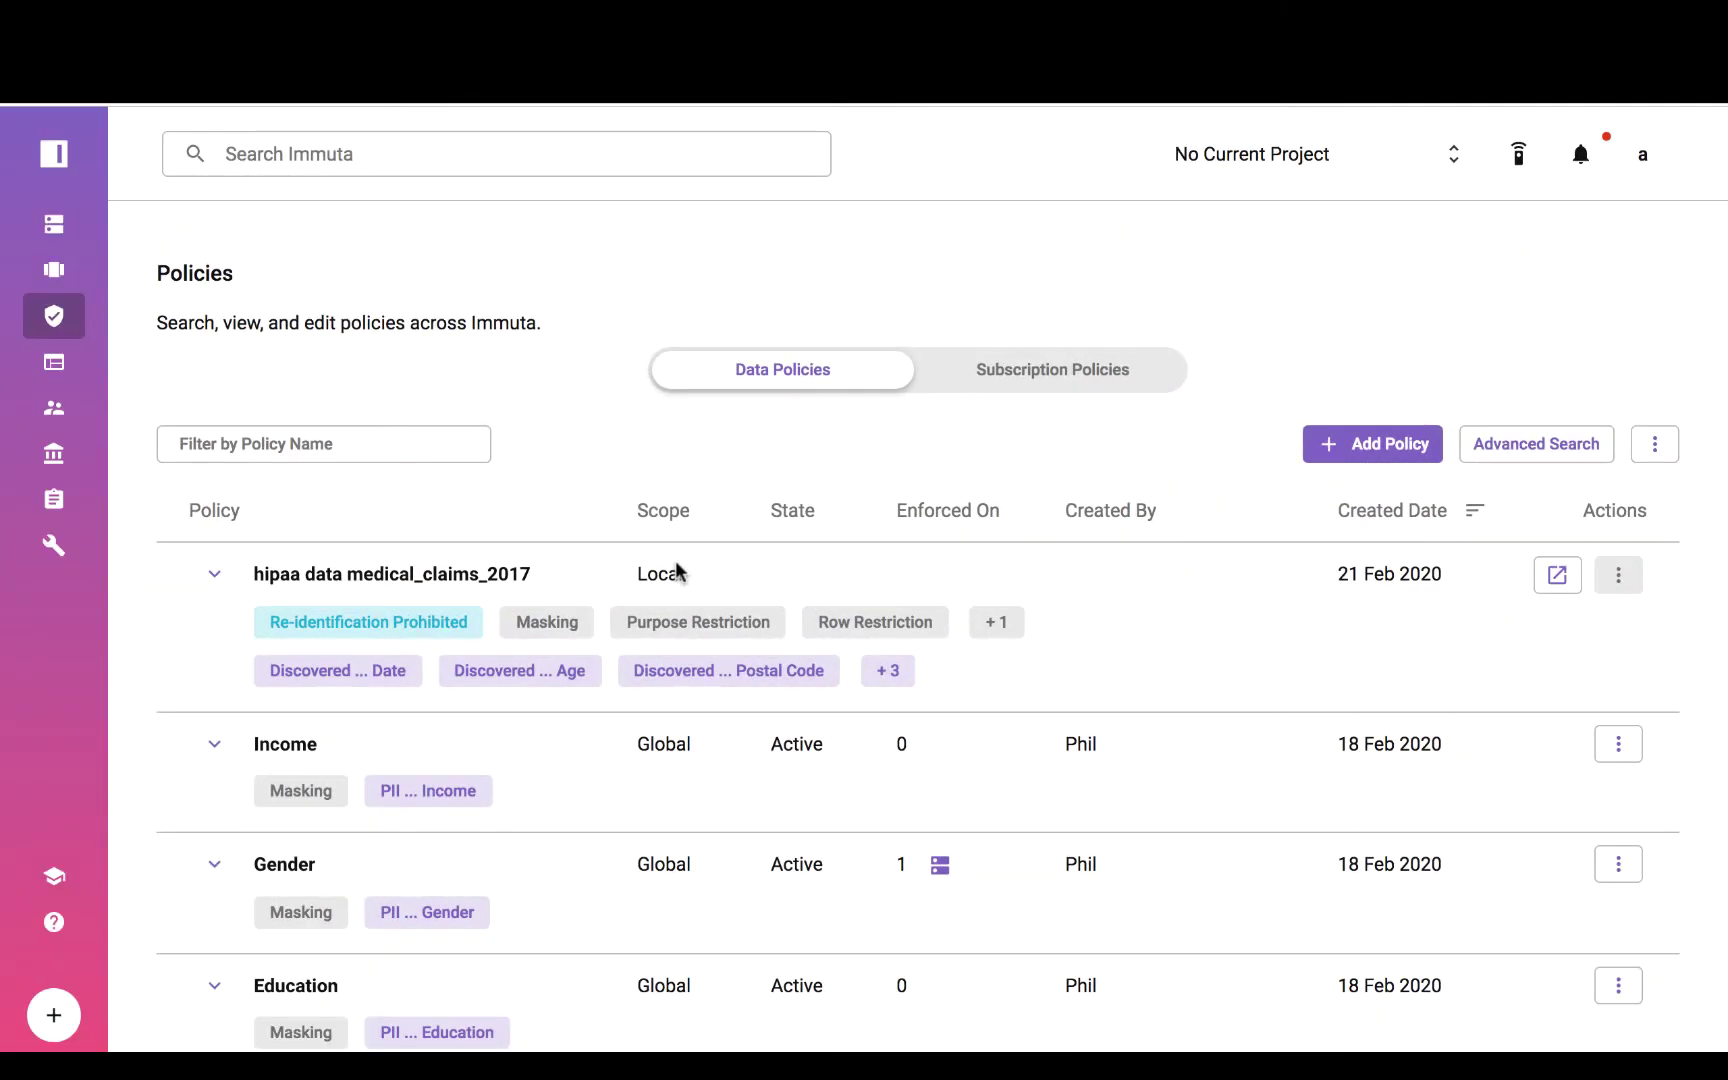
Review the subscription policies list, then return to the data policies list.
click(1027, 383)
scroll(870, 690, down, 1)
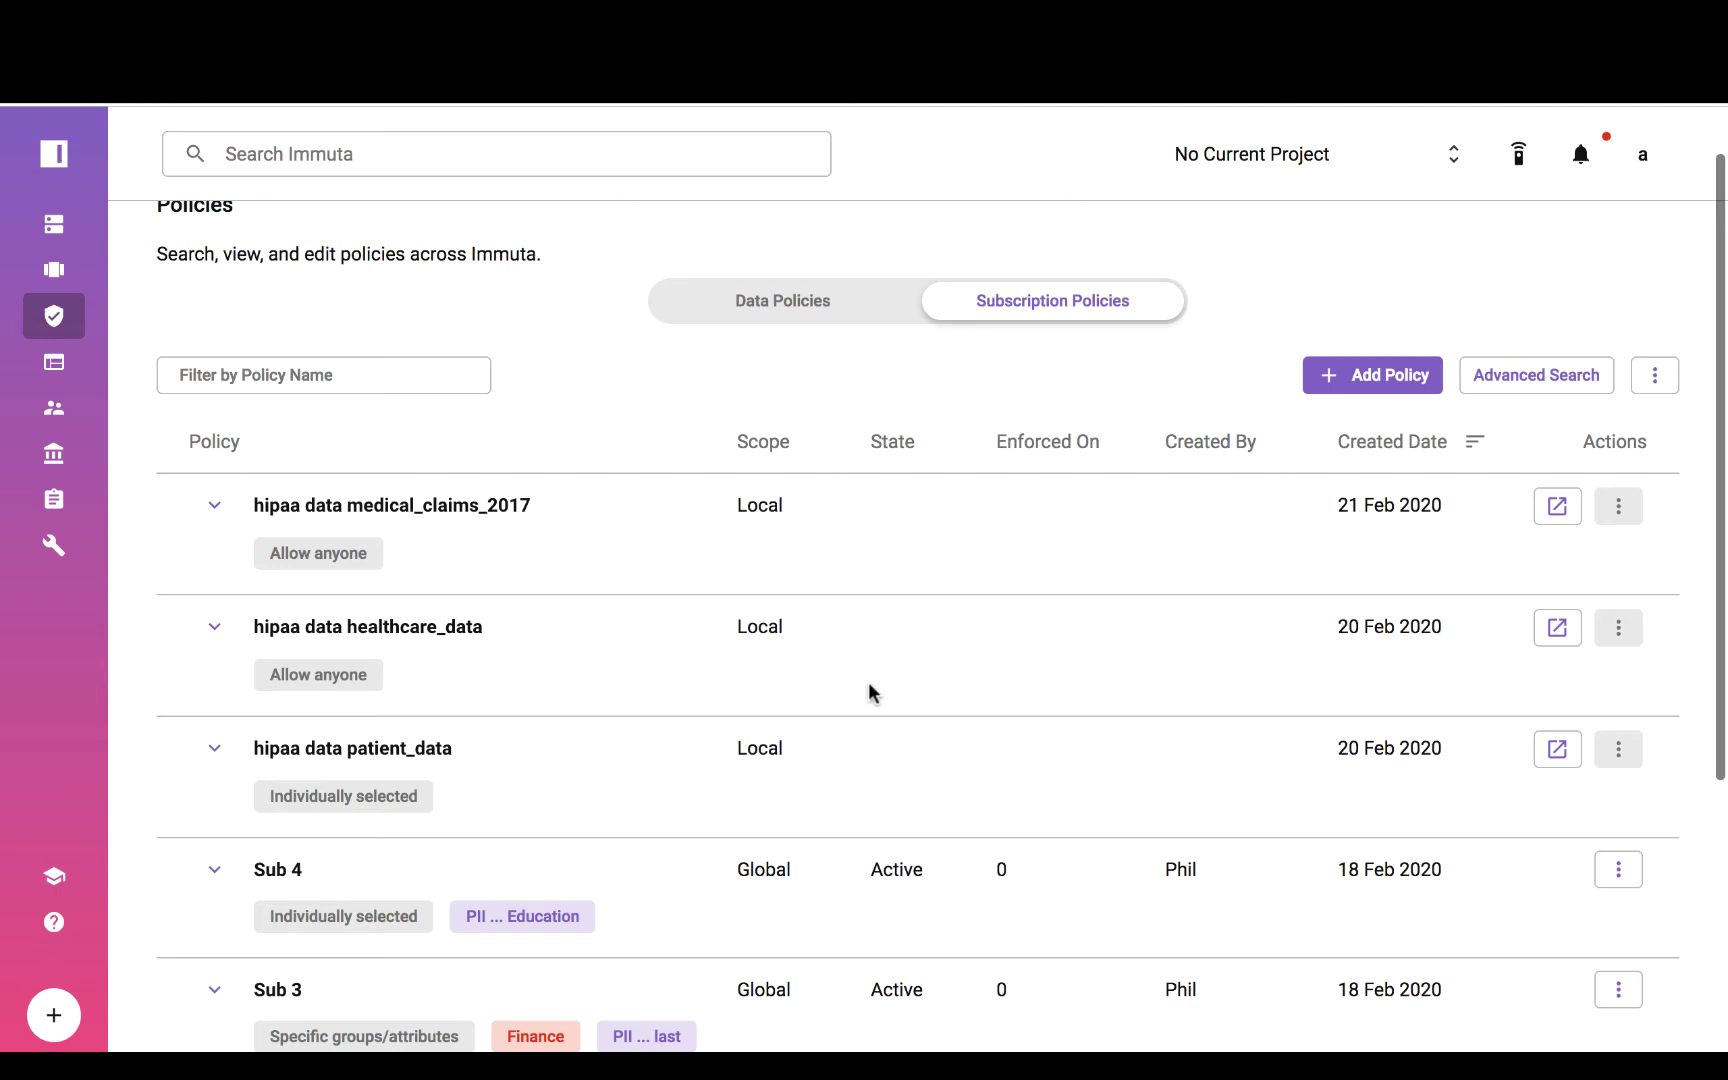
click(788, 302)
Start a new global data policy named PII Restricted that masks columns tagged PII.
click(1320, 375)
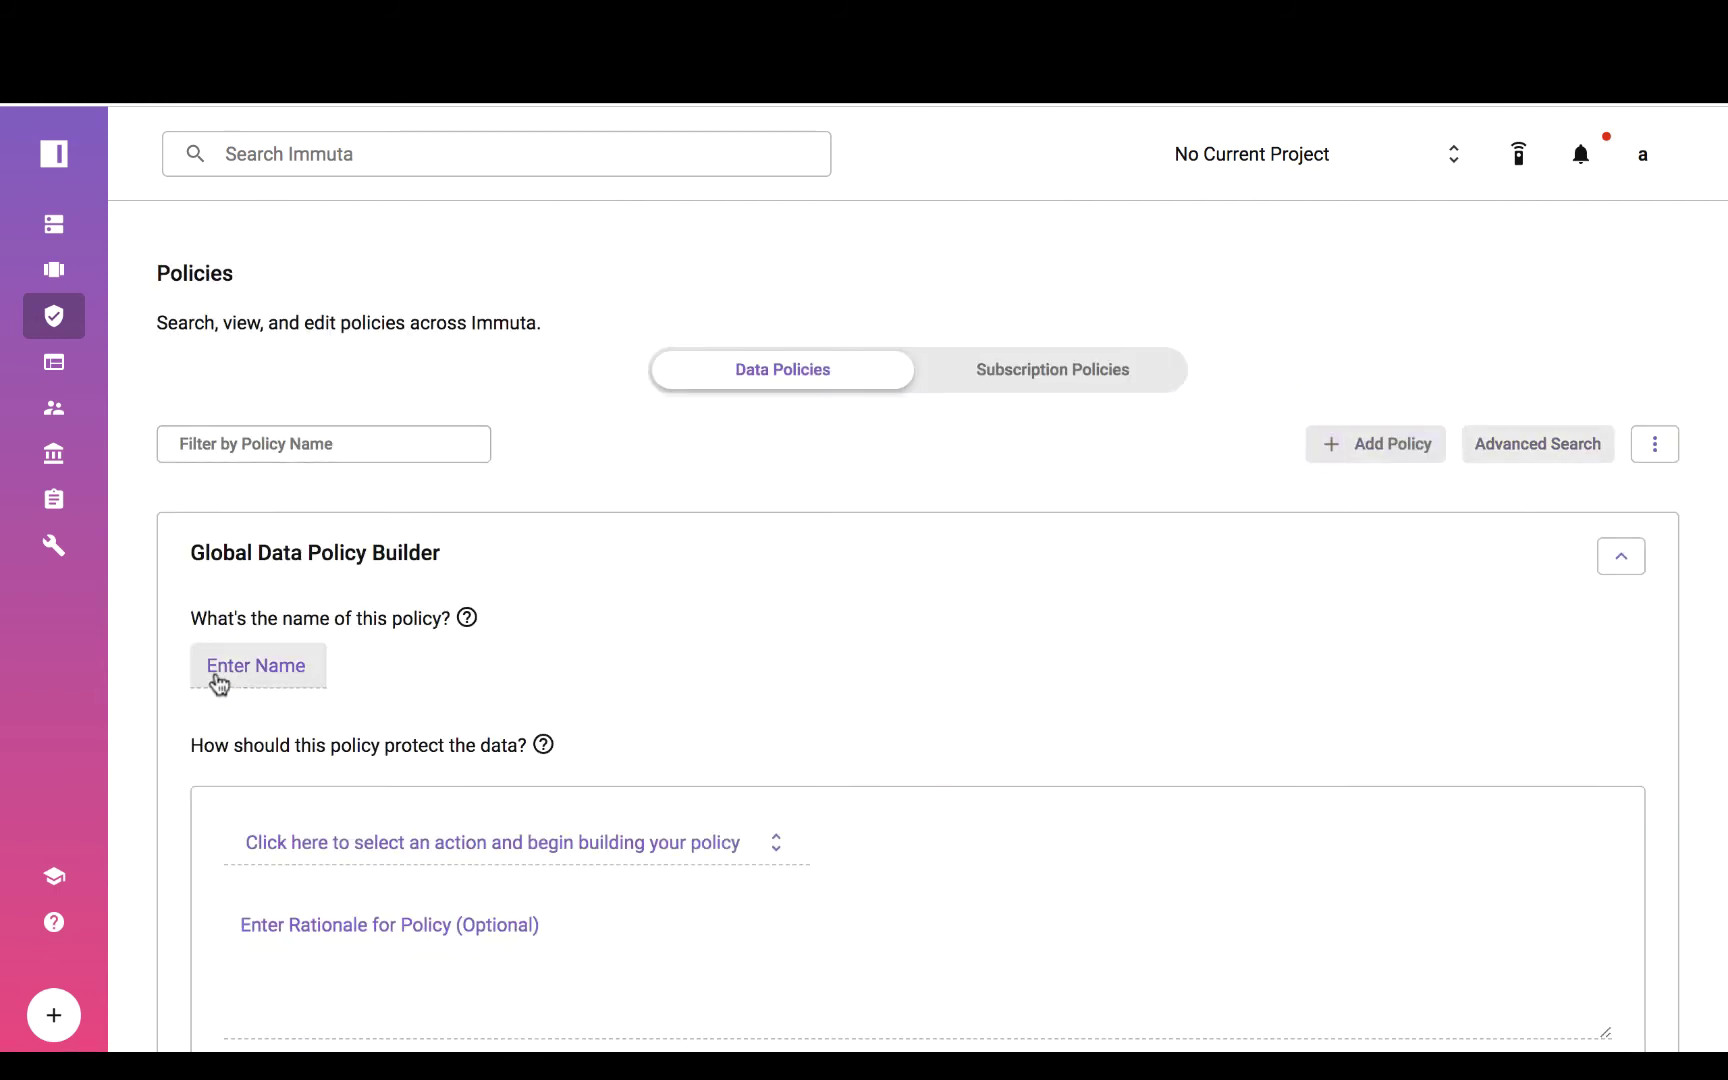
click(219, 684)
text(PII Restricted)
scroll(394, 926, down, 3)
click(408, 657)
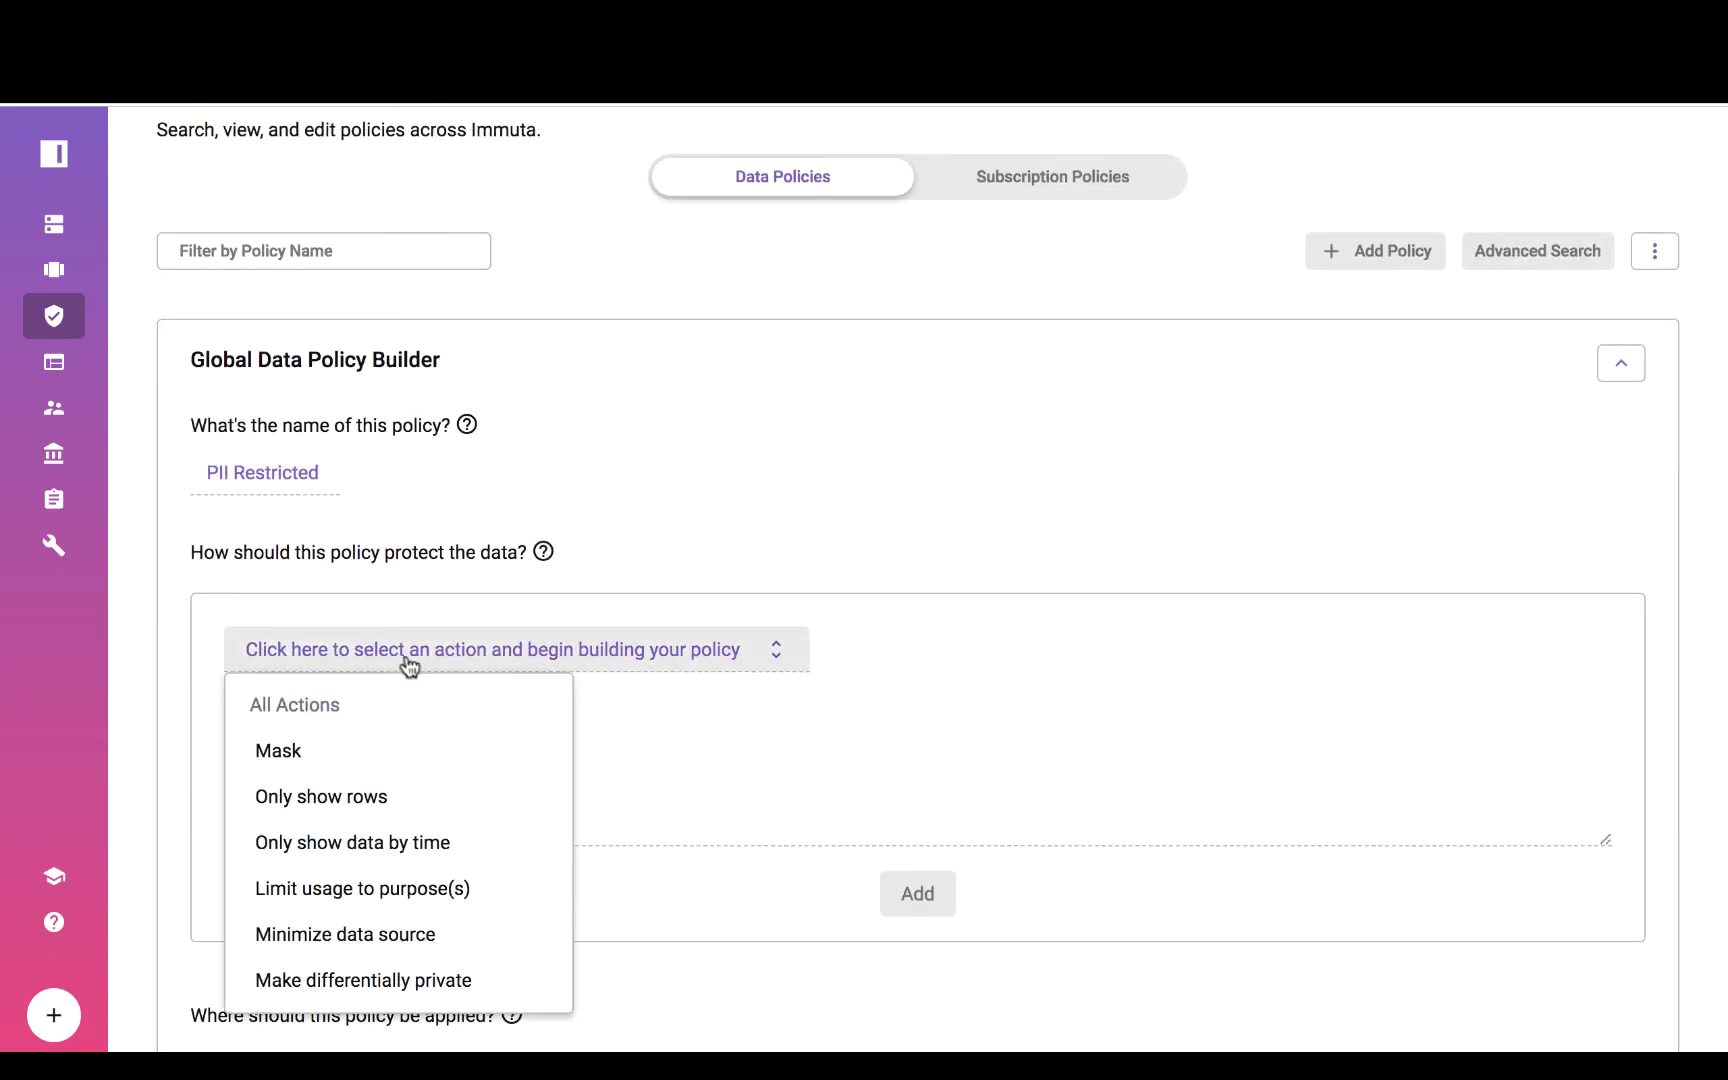
click(342, 752)
click(675, 650)
text(PII)
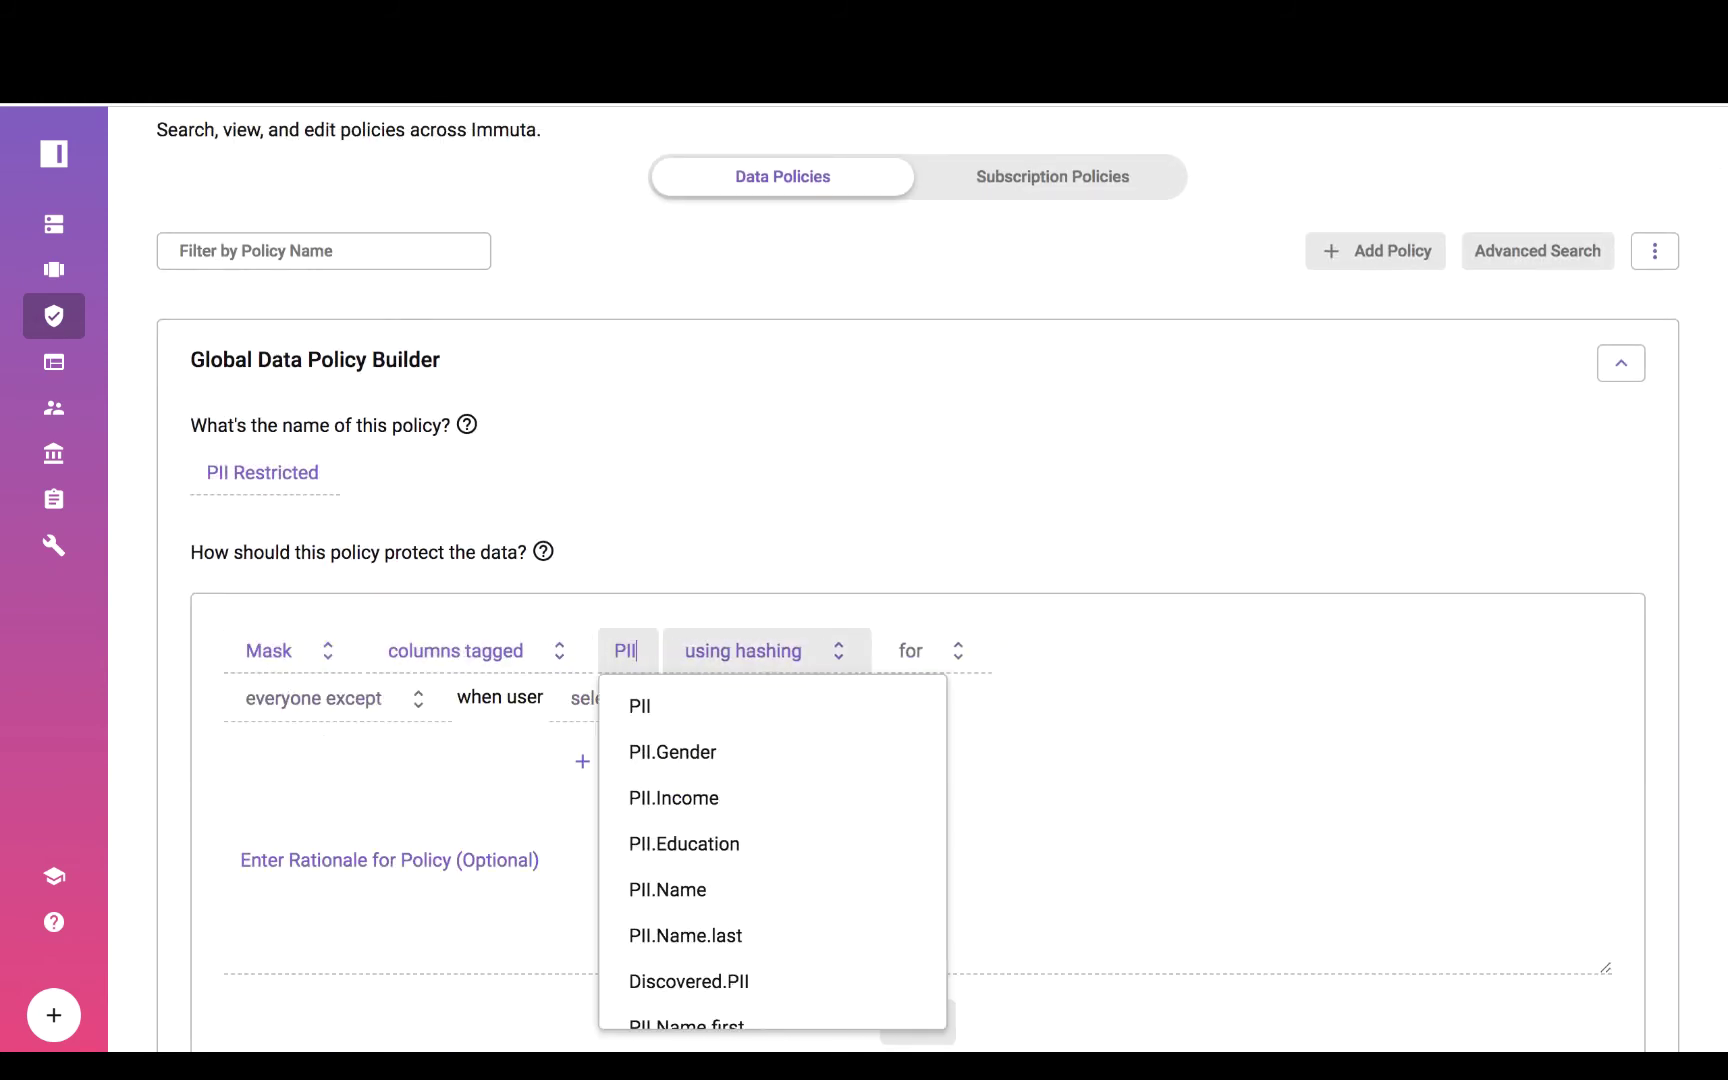
click(645, 706)
Exempt users with attribute SpecialFunction PII from the hashing, add the rule and create the policy.
click(648, 710)
click(633, 897)
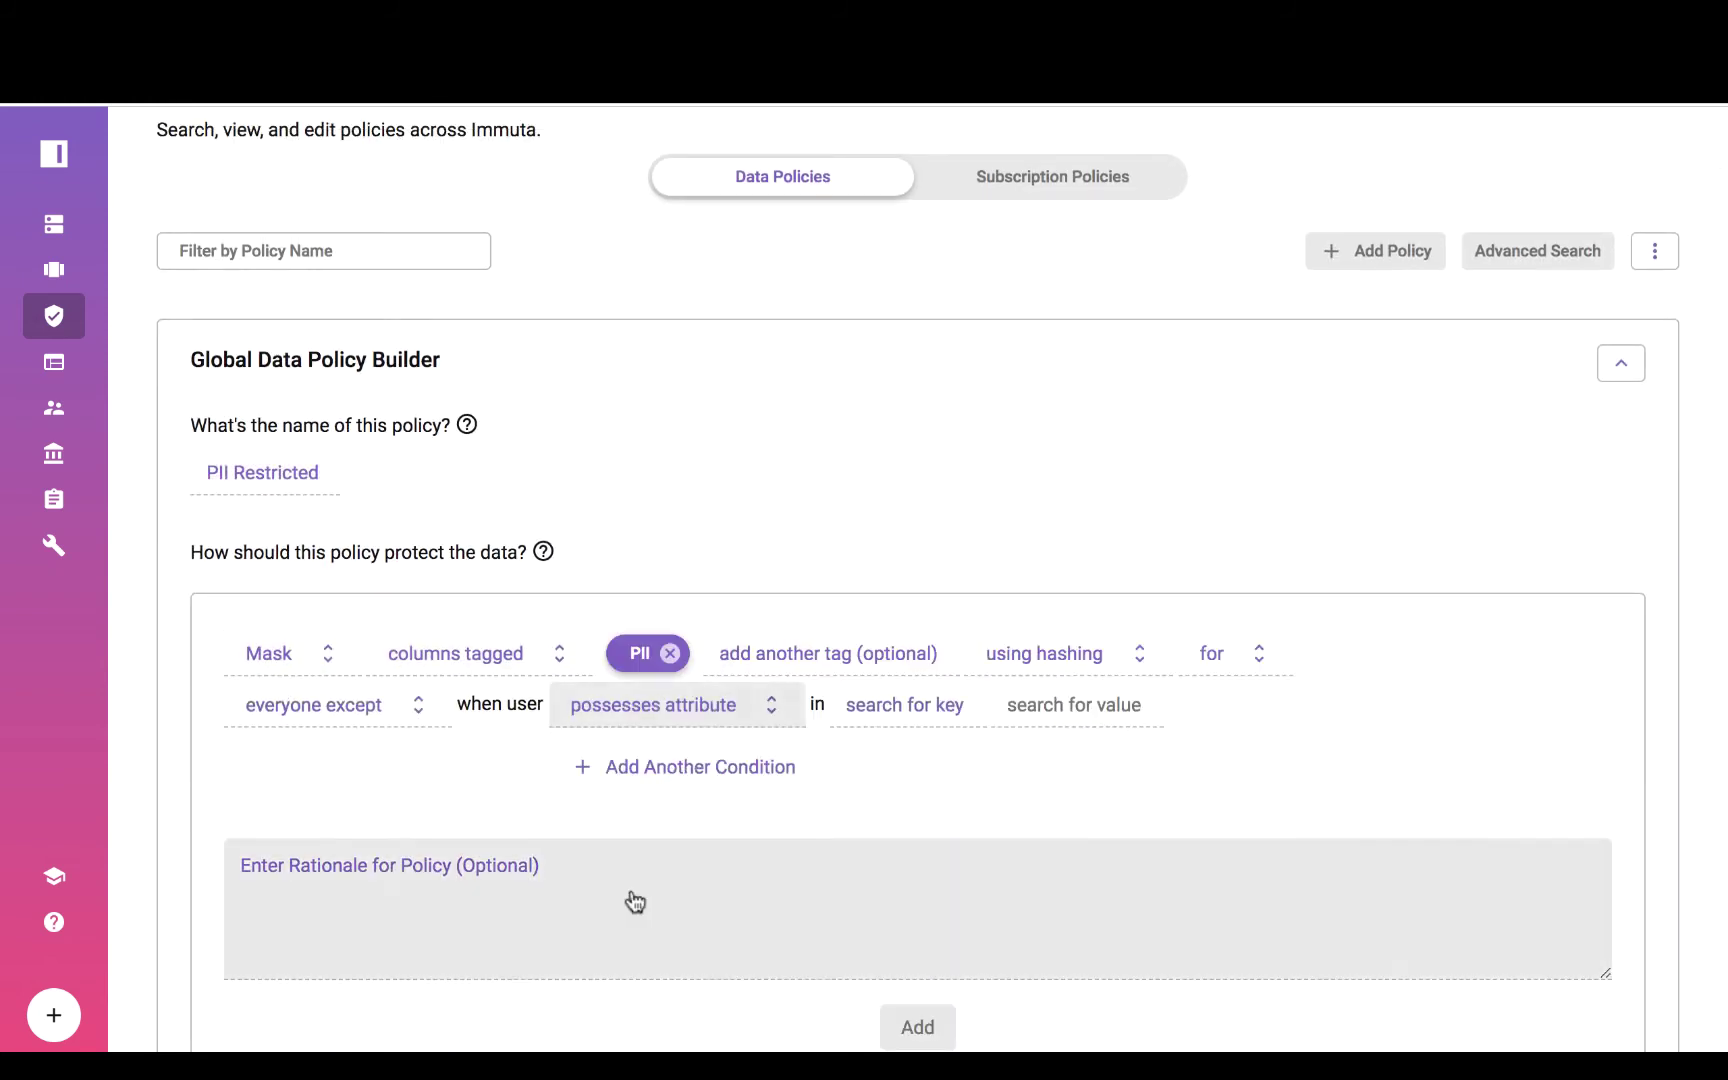
click(937, 706)
click(960, 849)
click(1074, 705)
click(1061, 806)
scroll(852, 957, down, 1)
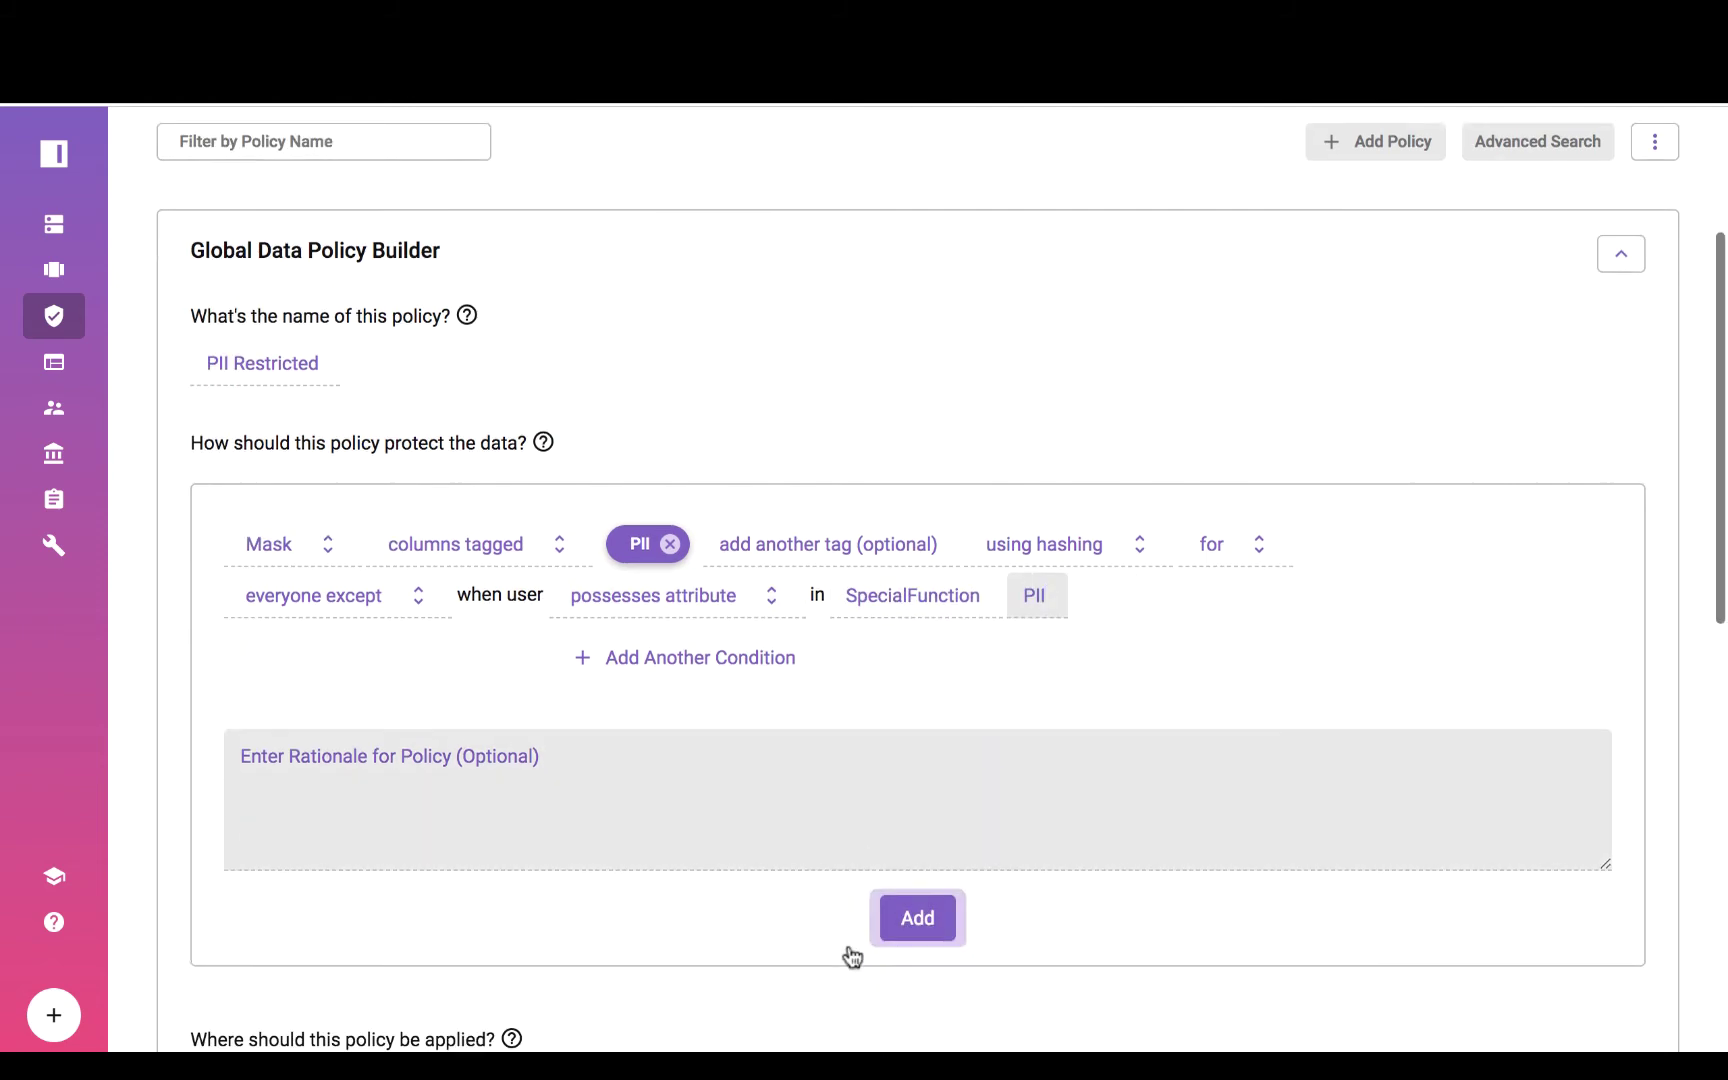
click(910, 922)
scroll(1068, 814, down, 2)
click(1062, 800)
scroll(800, 868, down, 3)
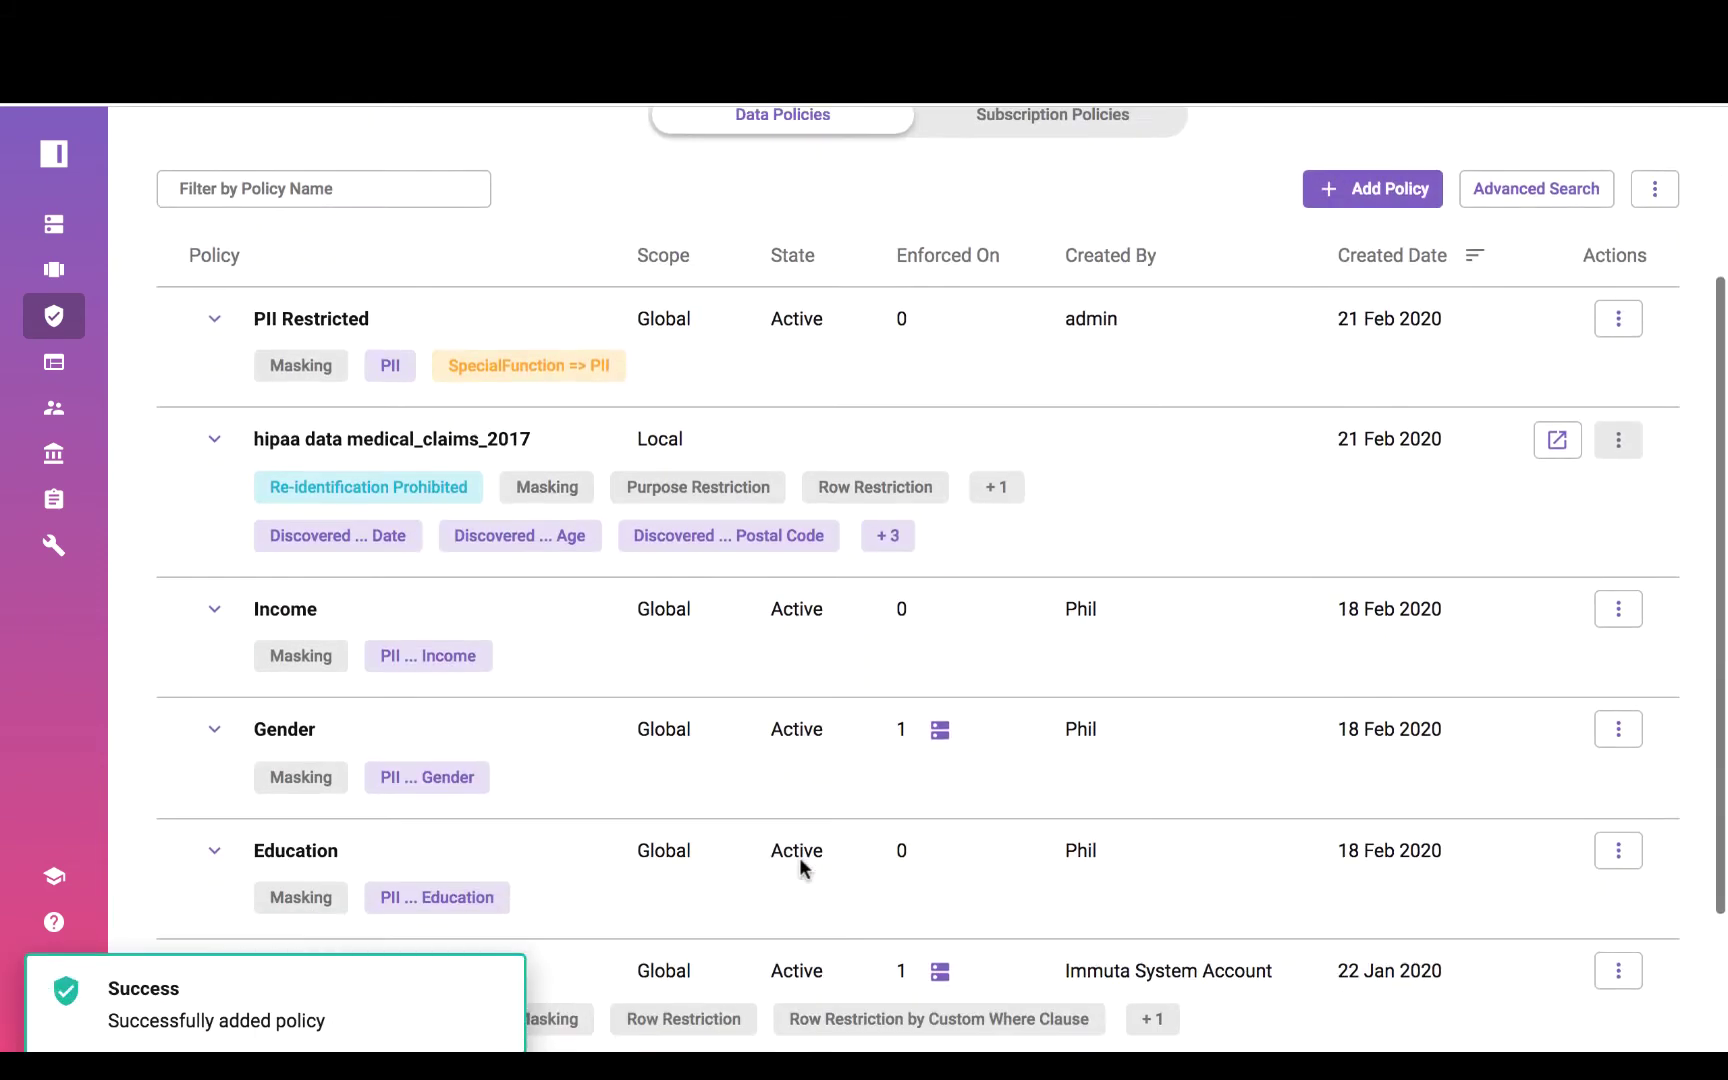
Check which data sources the Gender policy is enforced on.
click(940, 731)
scroll(1443, 350, up, 2)
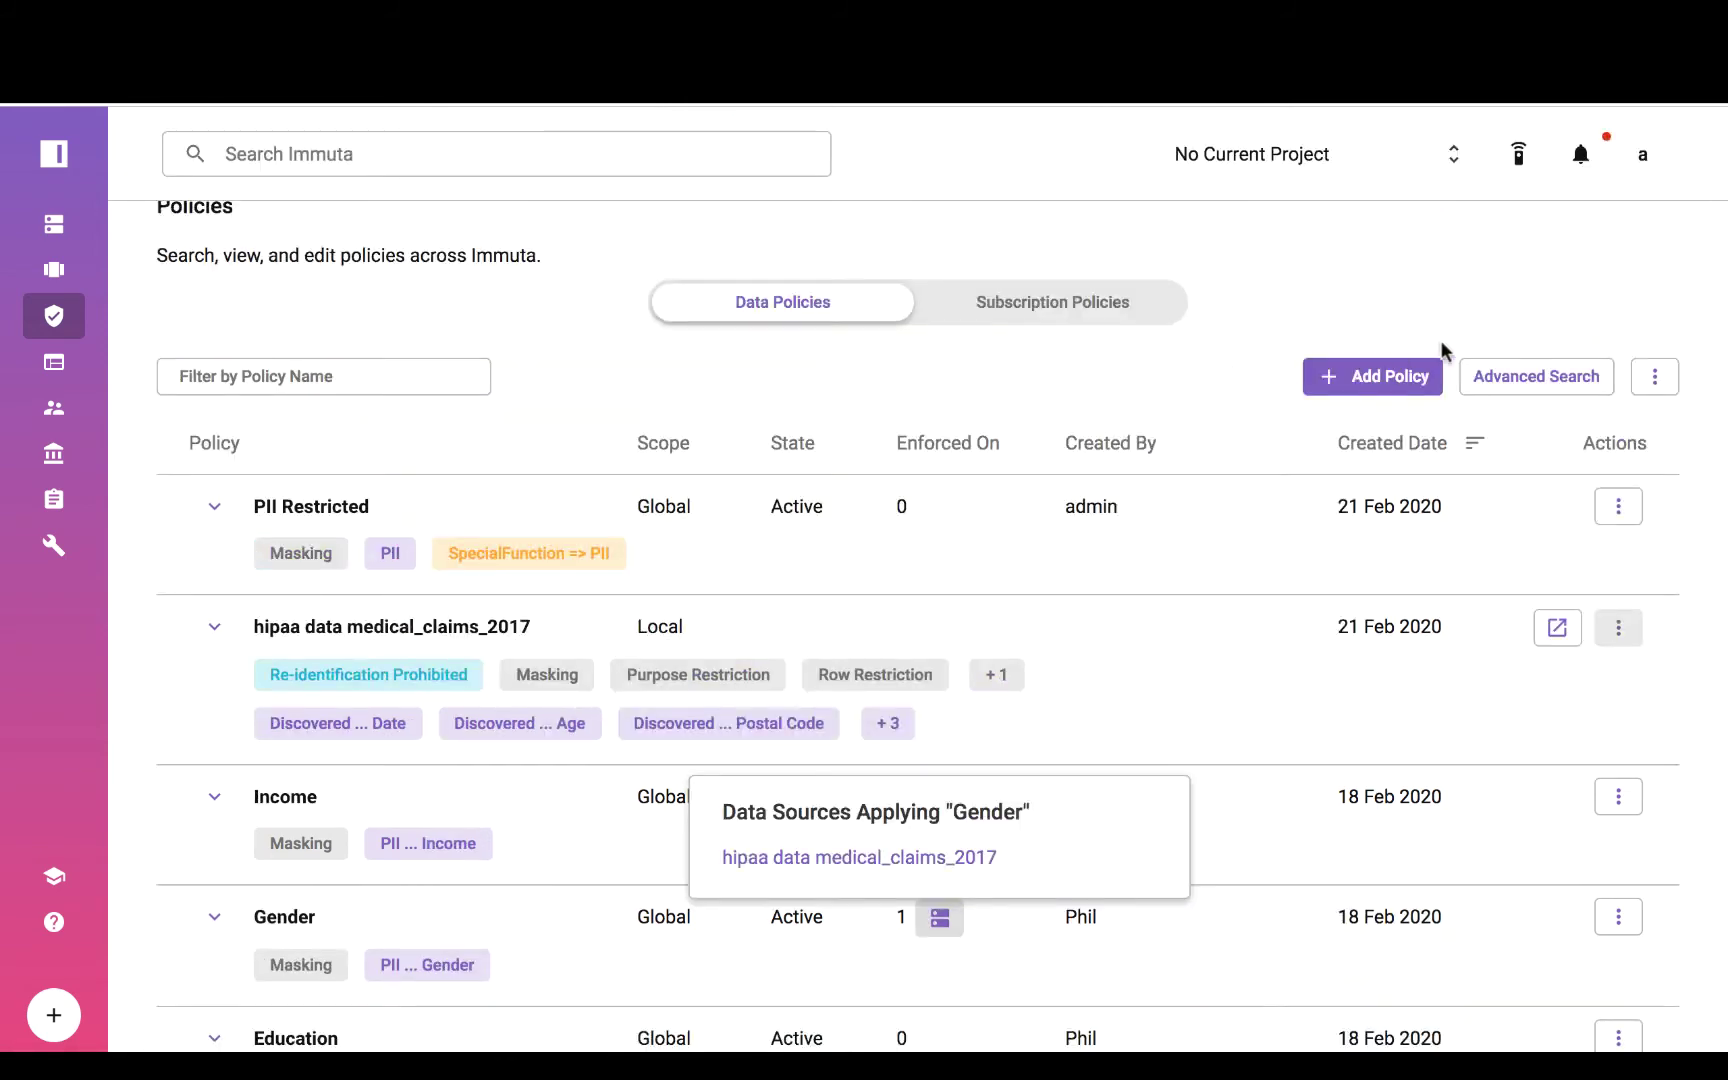
scroll(1443, 350, up, 1)
Filter policies to local scope and expand the hipaa data medical_claims_2017 policy's rules.
click(1516, 455)
click(1510, 555)
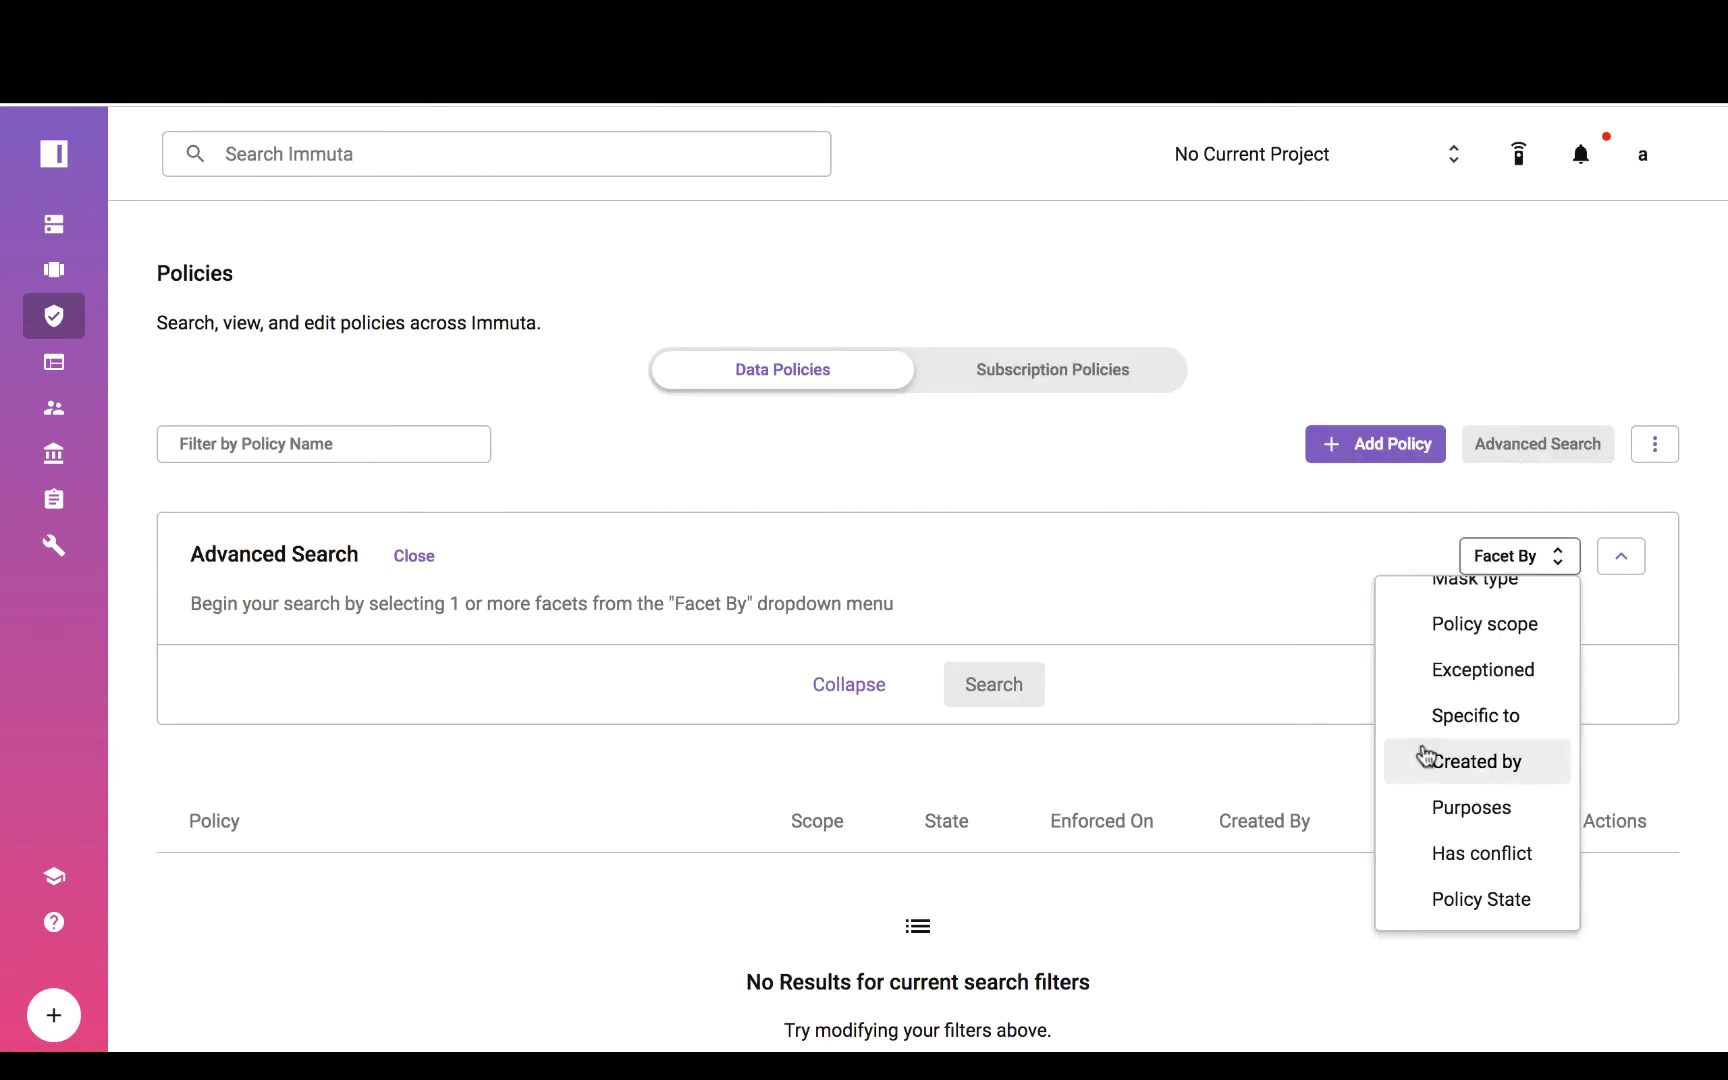
click(1462, 628)
click(417, 620)
click(388, 682)
click(970, 710)
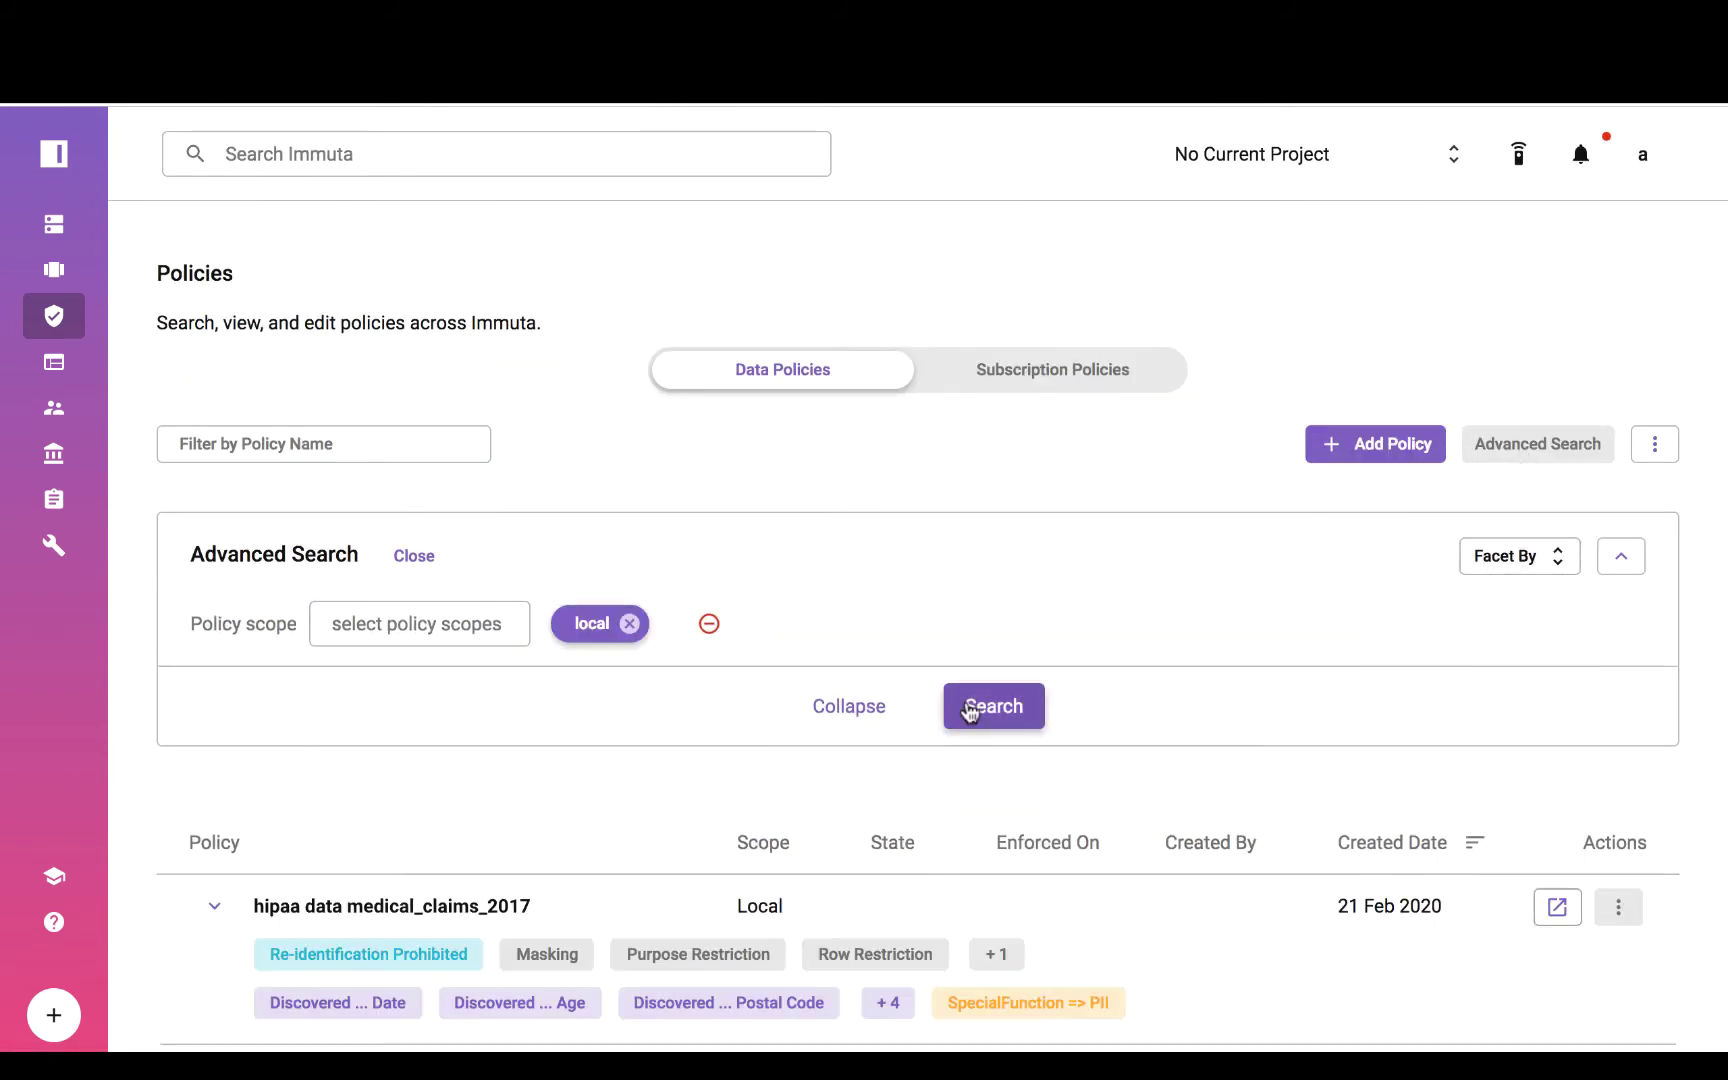
scroll(1103, 841, down, 2)
click(214, 720)
scroll(521, 879, down, 5)
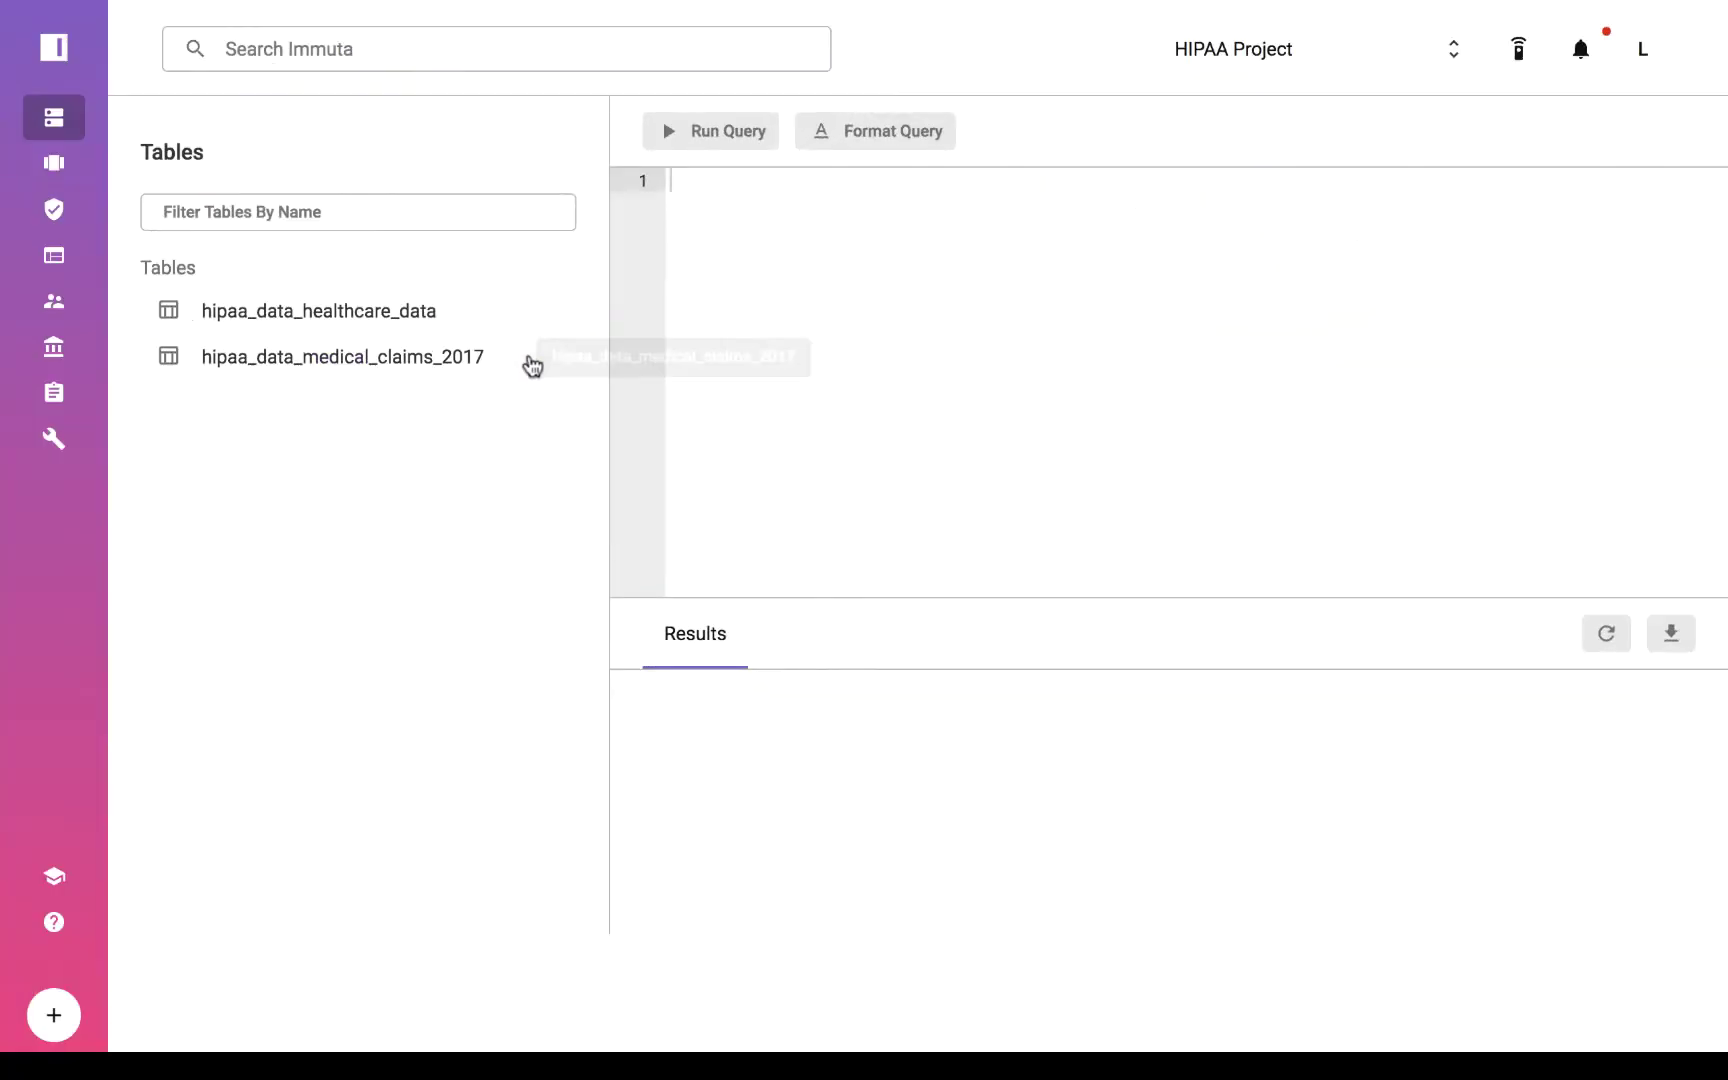
Preview the medical claims table, then query hipaa_data_healthcare_data with limit 5.
click(545, 358)
click(486, 436)
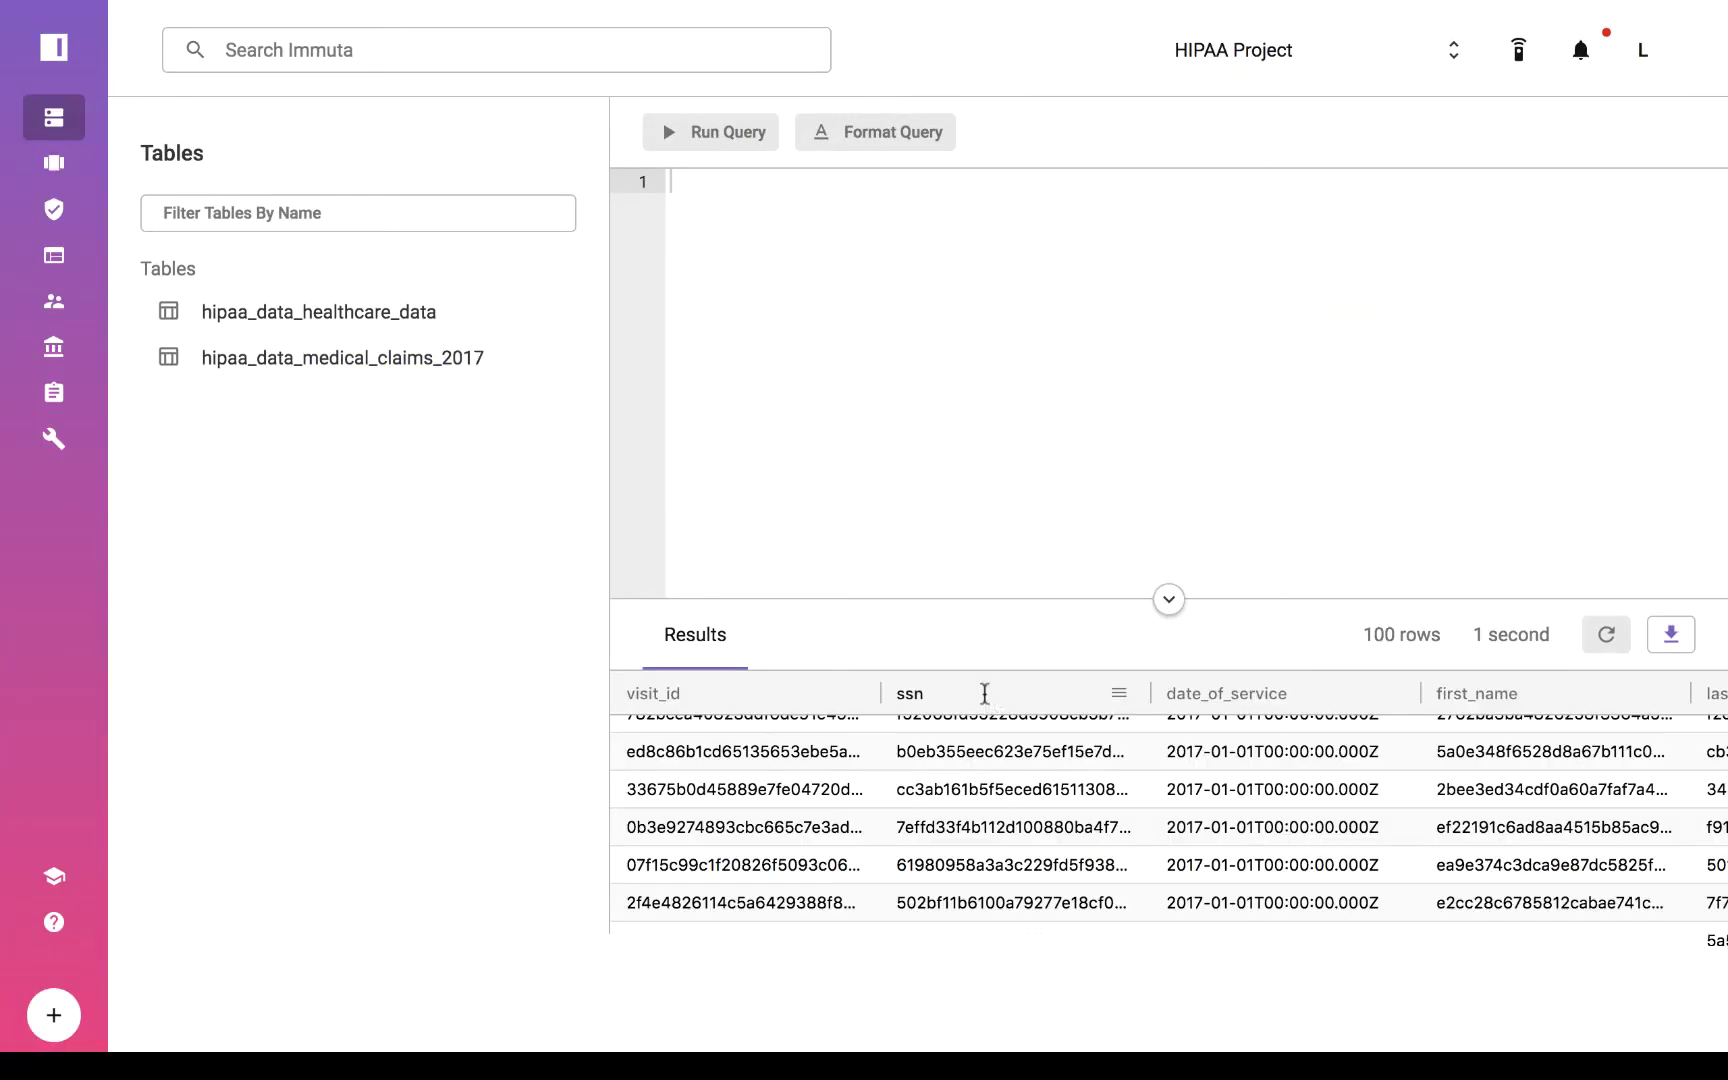
text(Select * from hi)
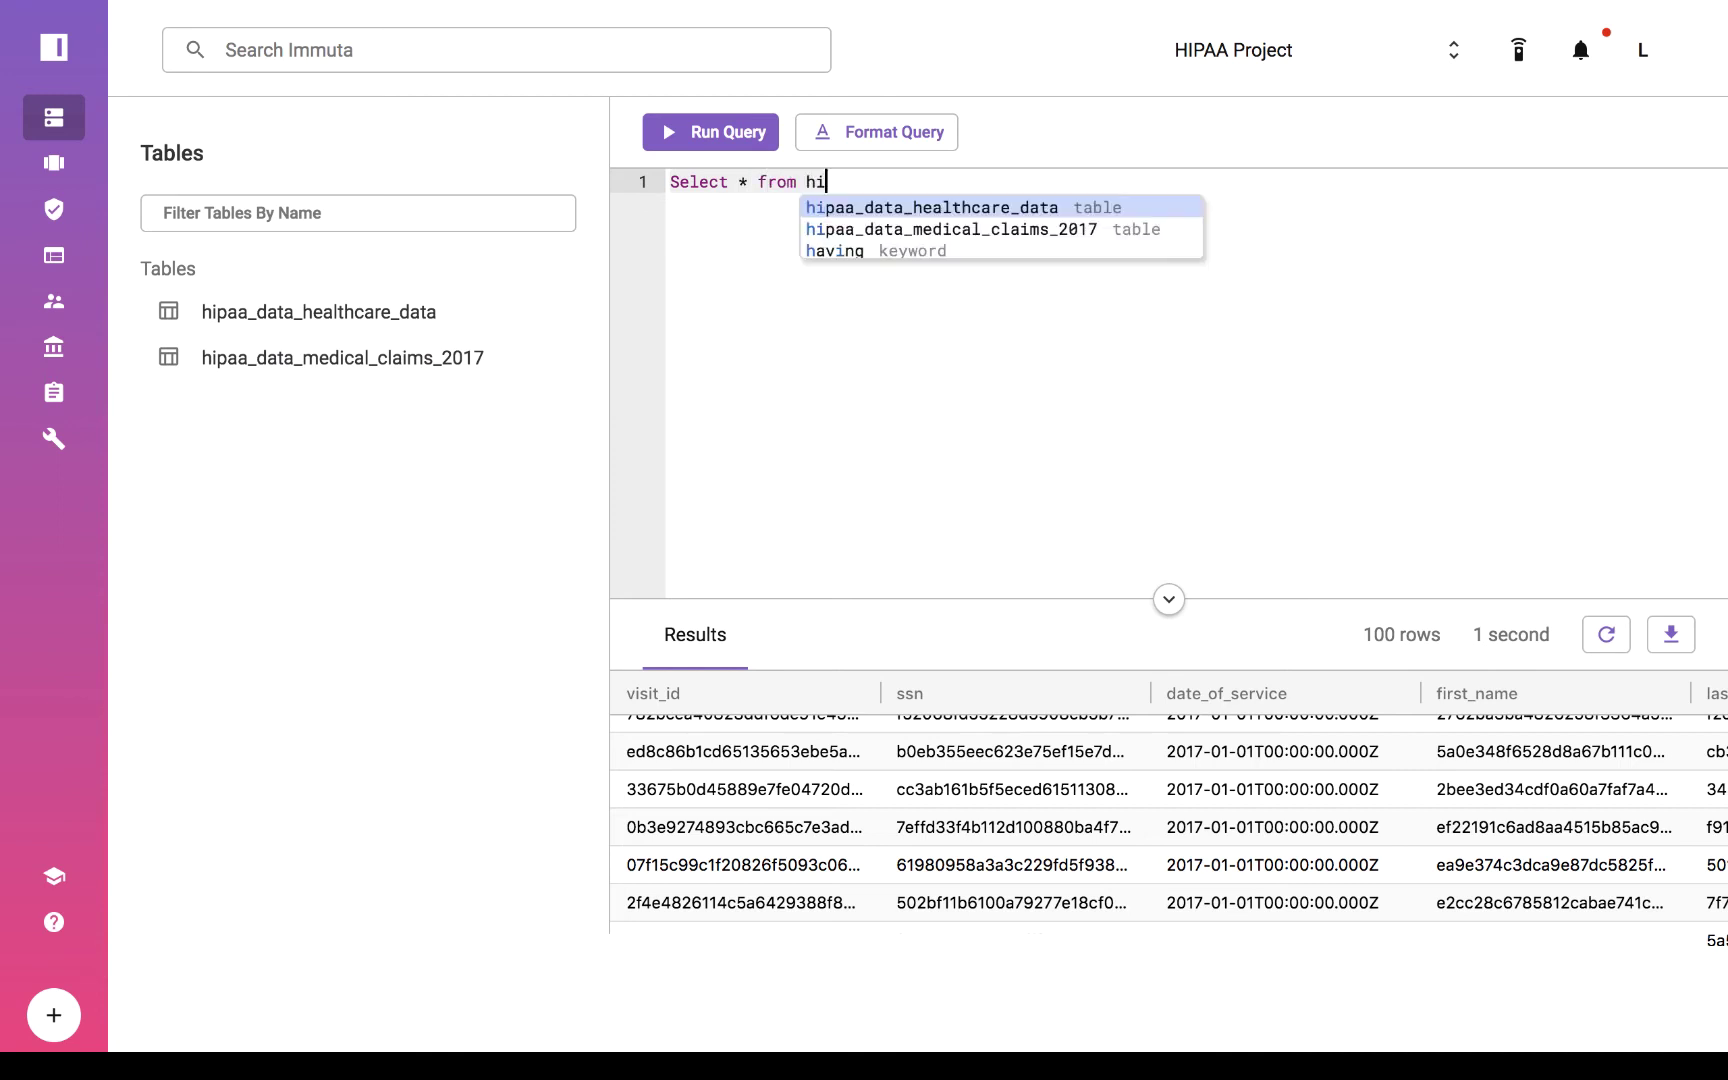
click(876, 207)
text(limit 5)
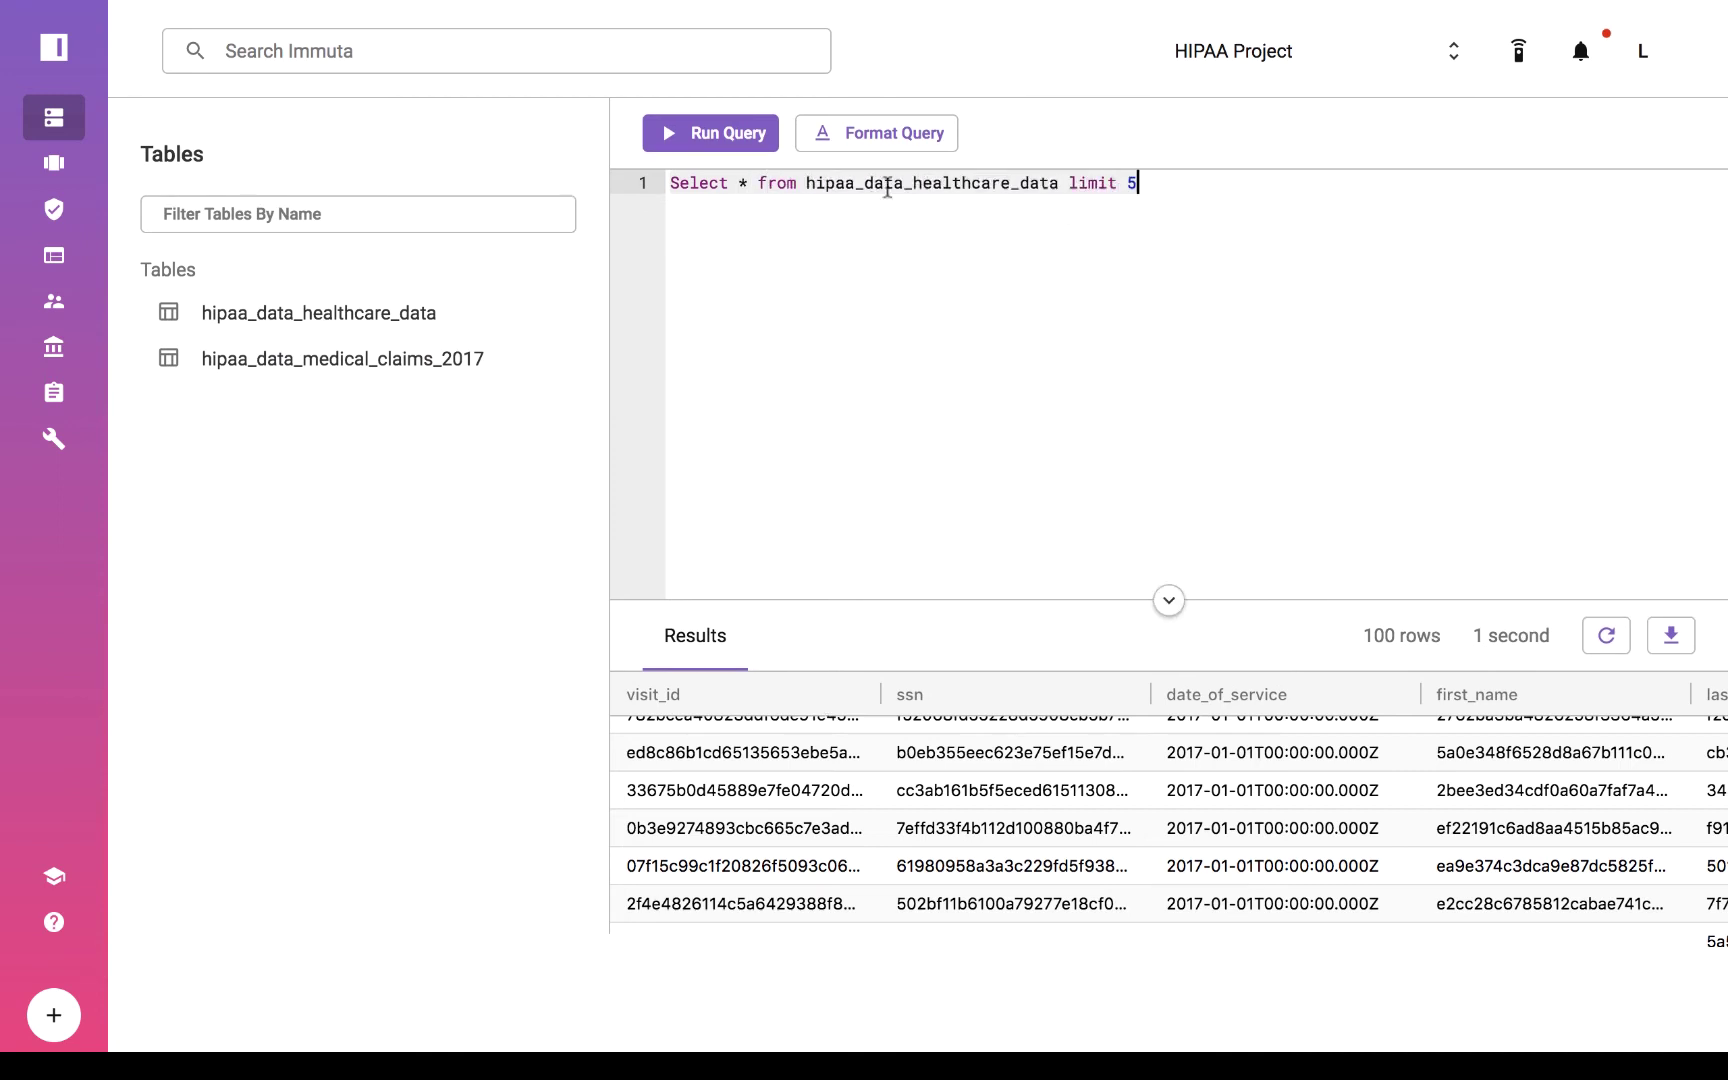
click(700, 135)
Move the gender column before first_name and filter gender to values starting with 'f'.
scroll(868, 858, right, 4)
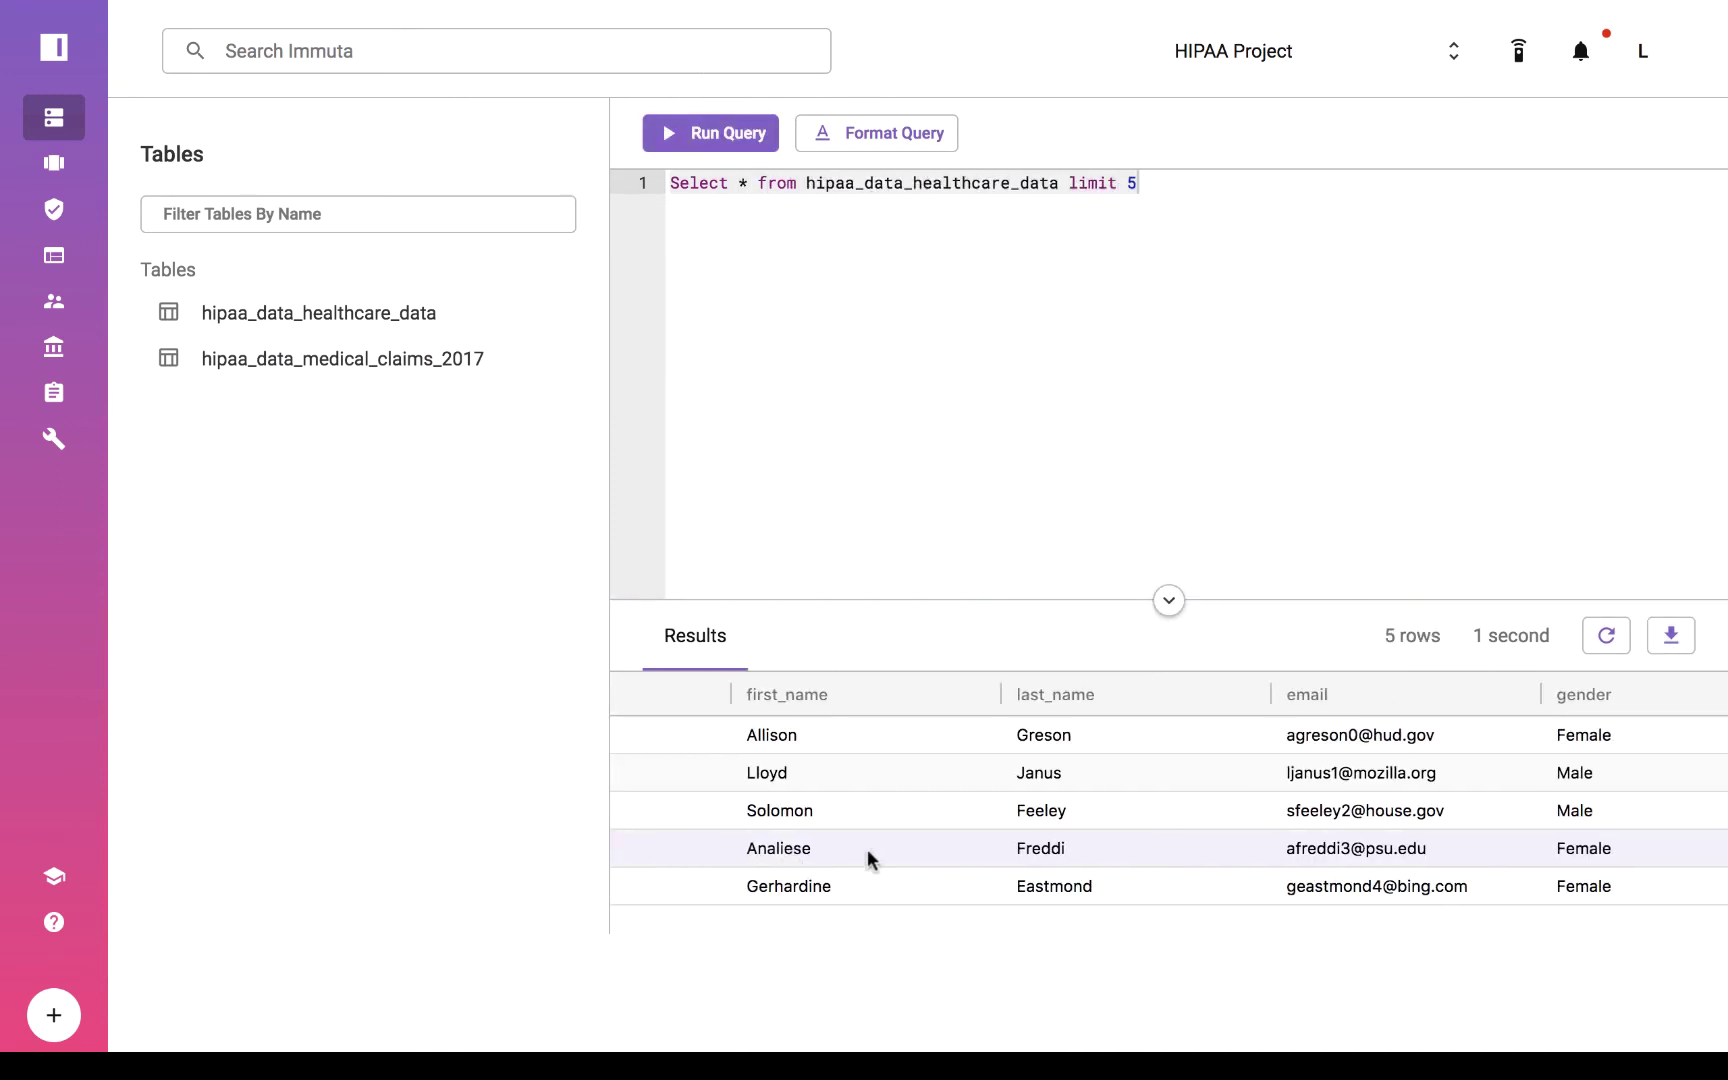
drag(1580, 694, 970, 692)
click(969, 693)
click(1012, 738)
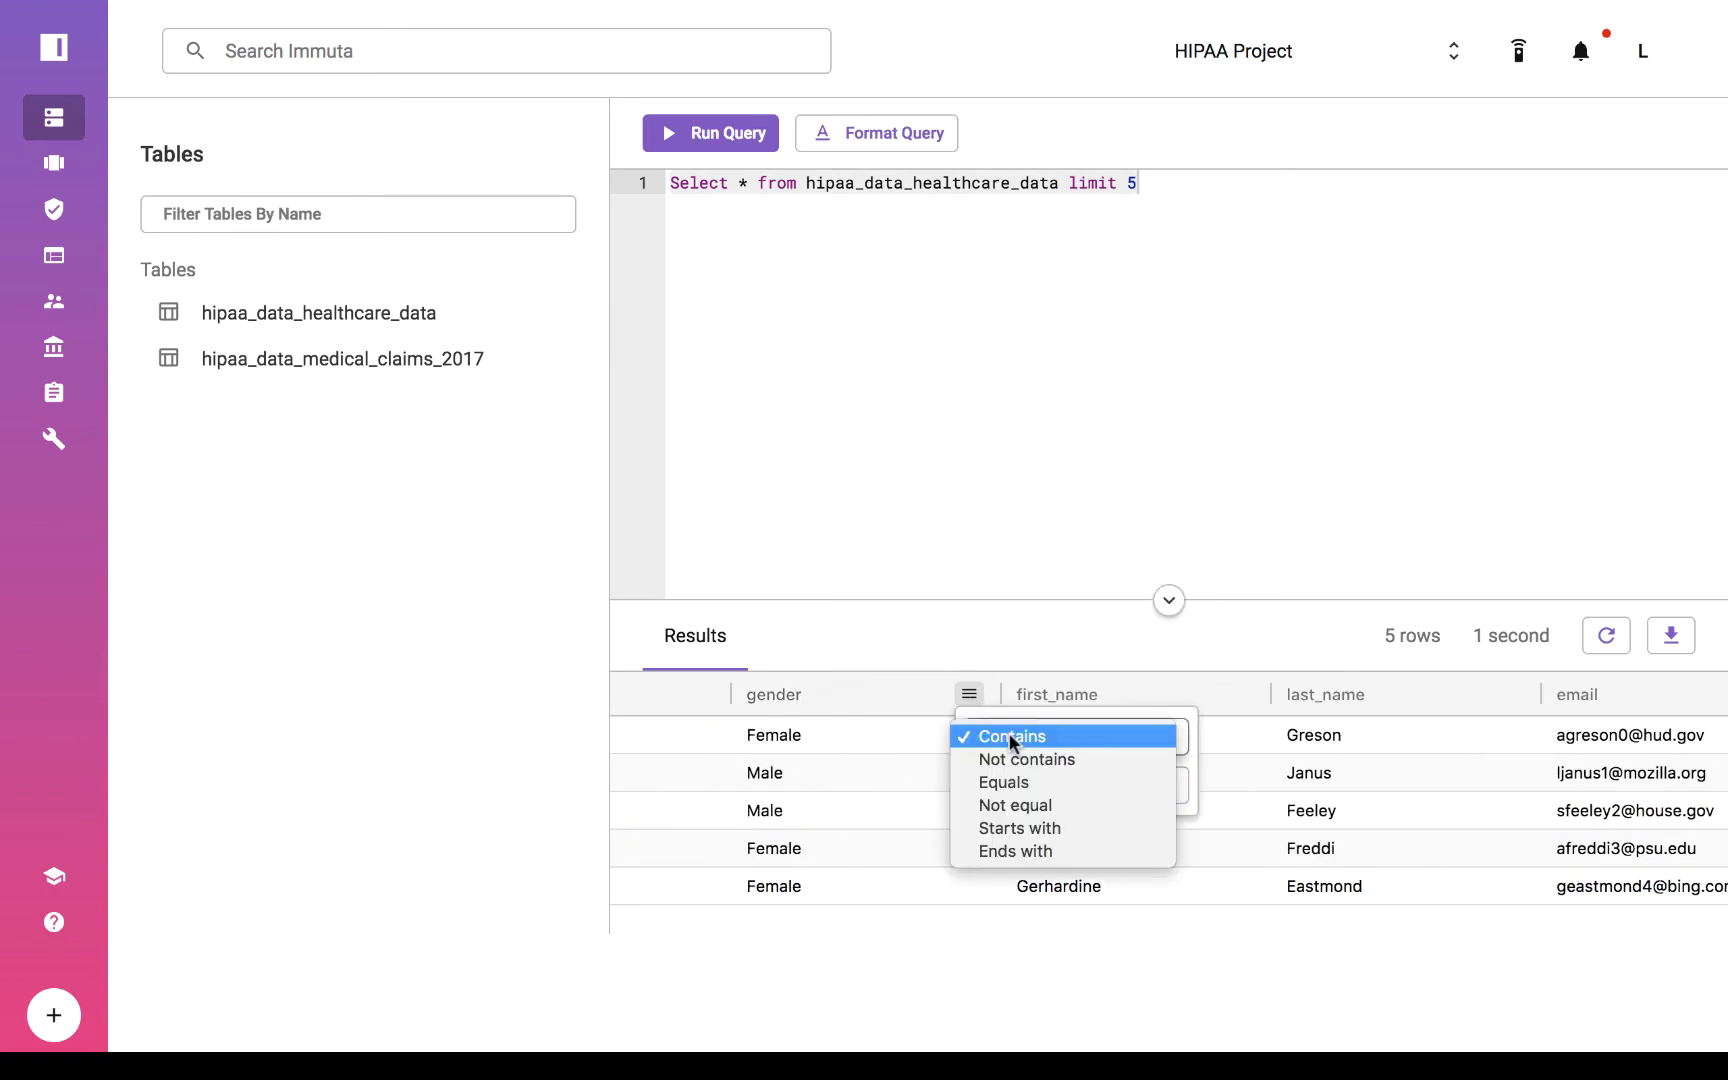
click(1019, 828)
text(f)
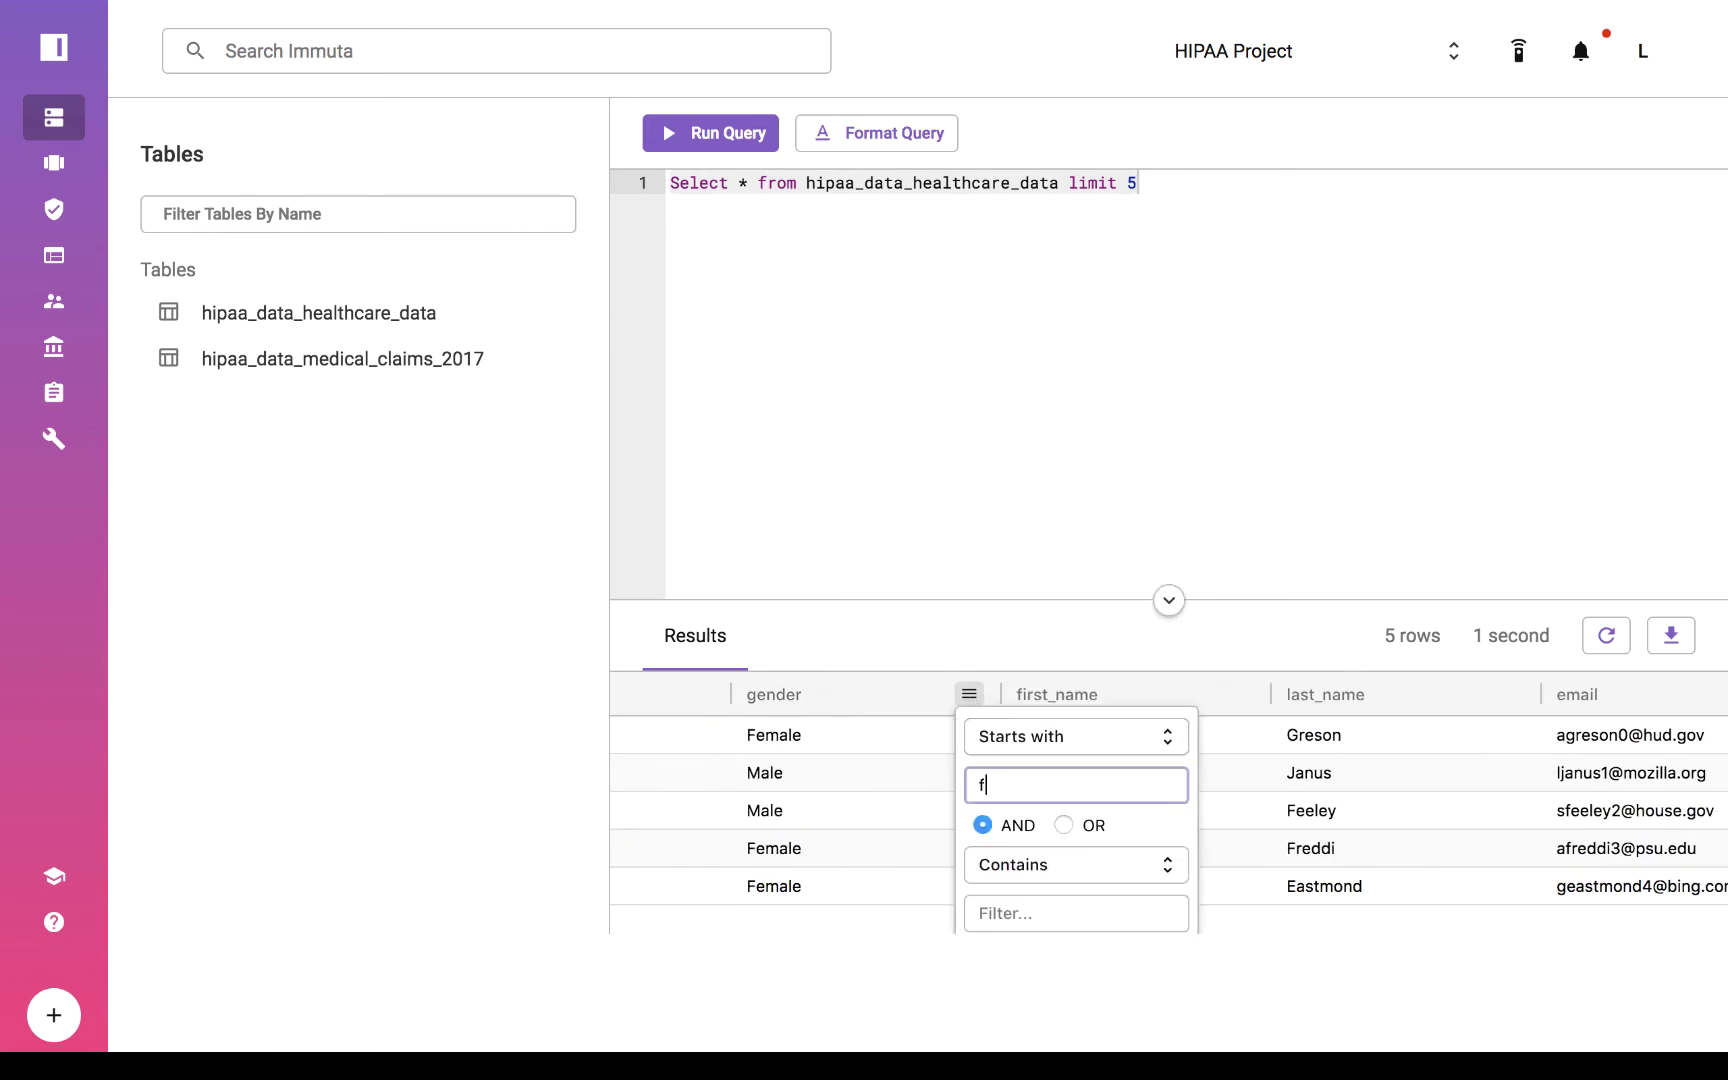
click(868, 899)
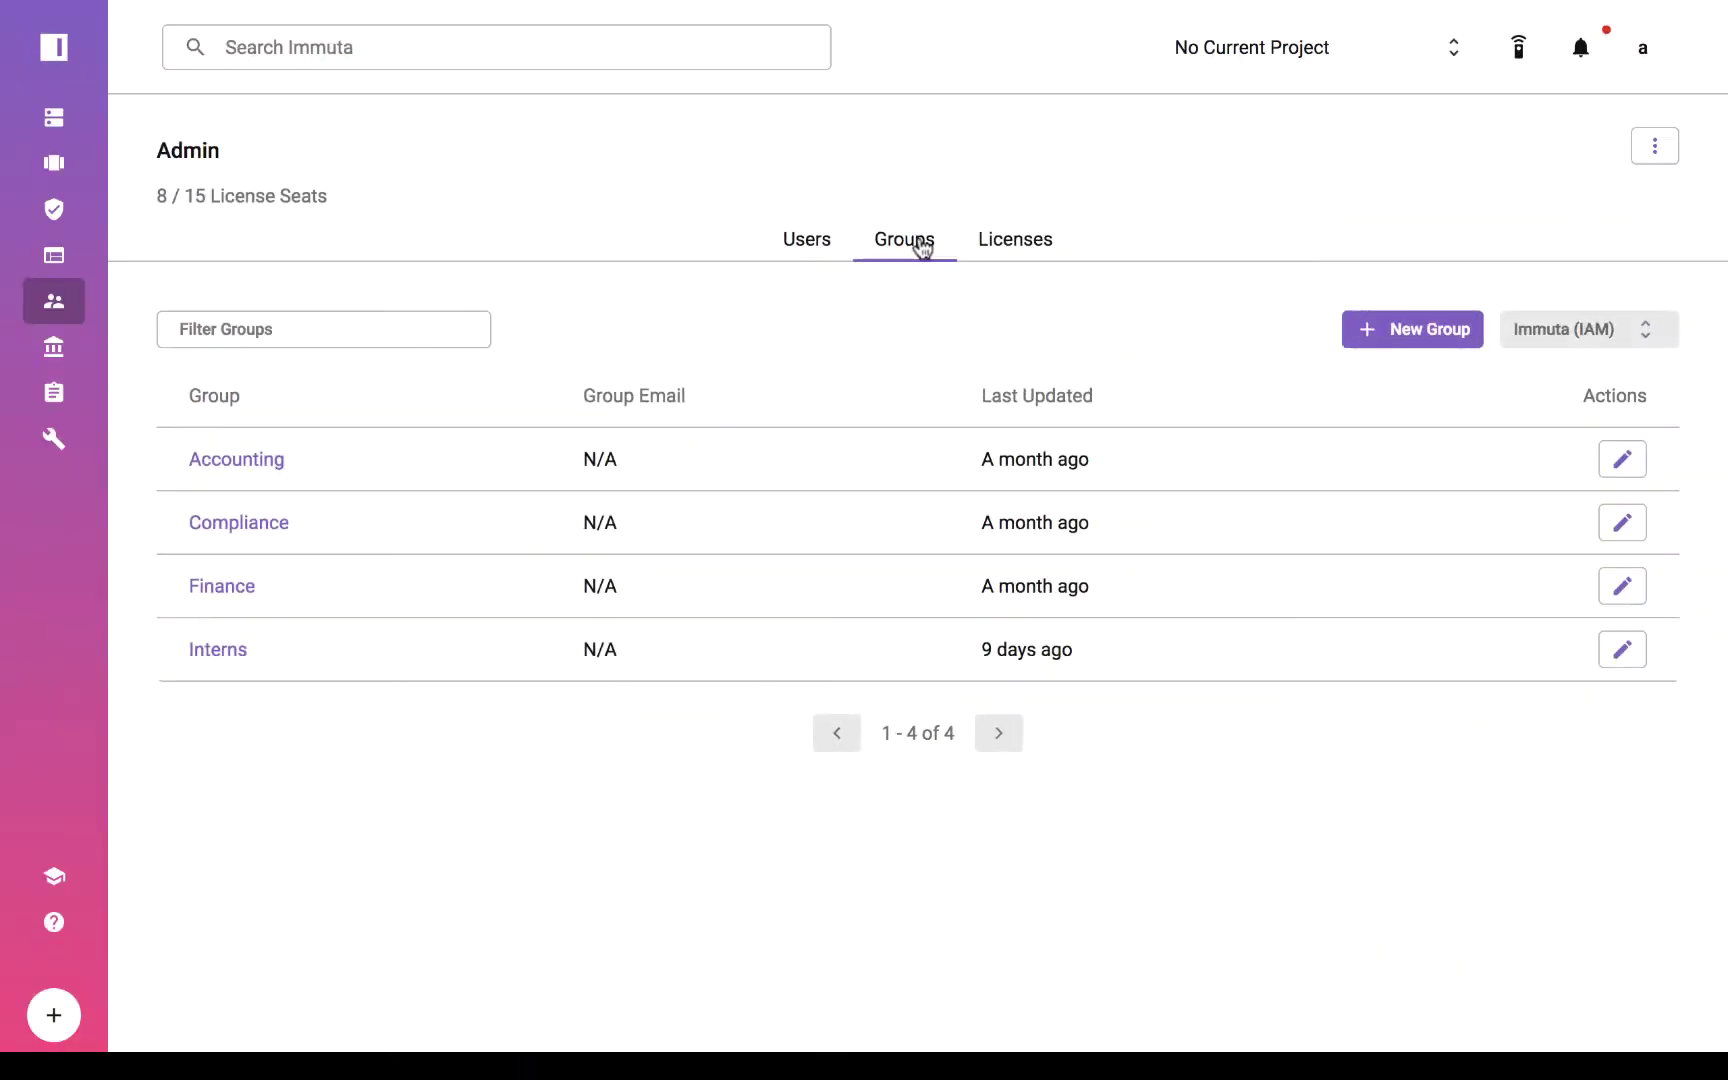
Switch the Admin page from Groups to the Licenses list.
click(1025, 260)
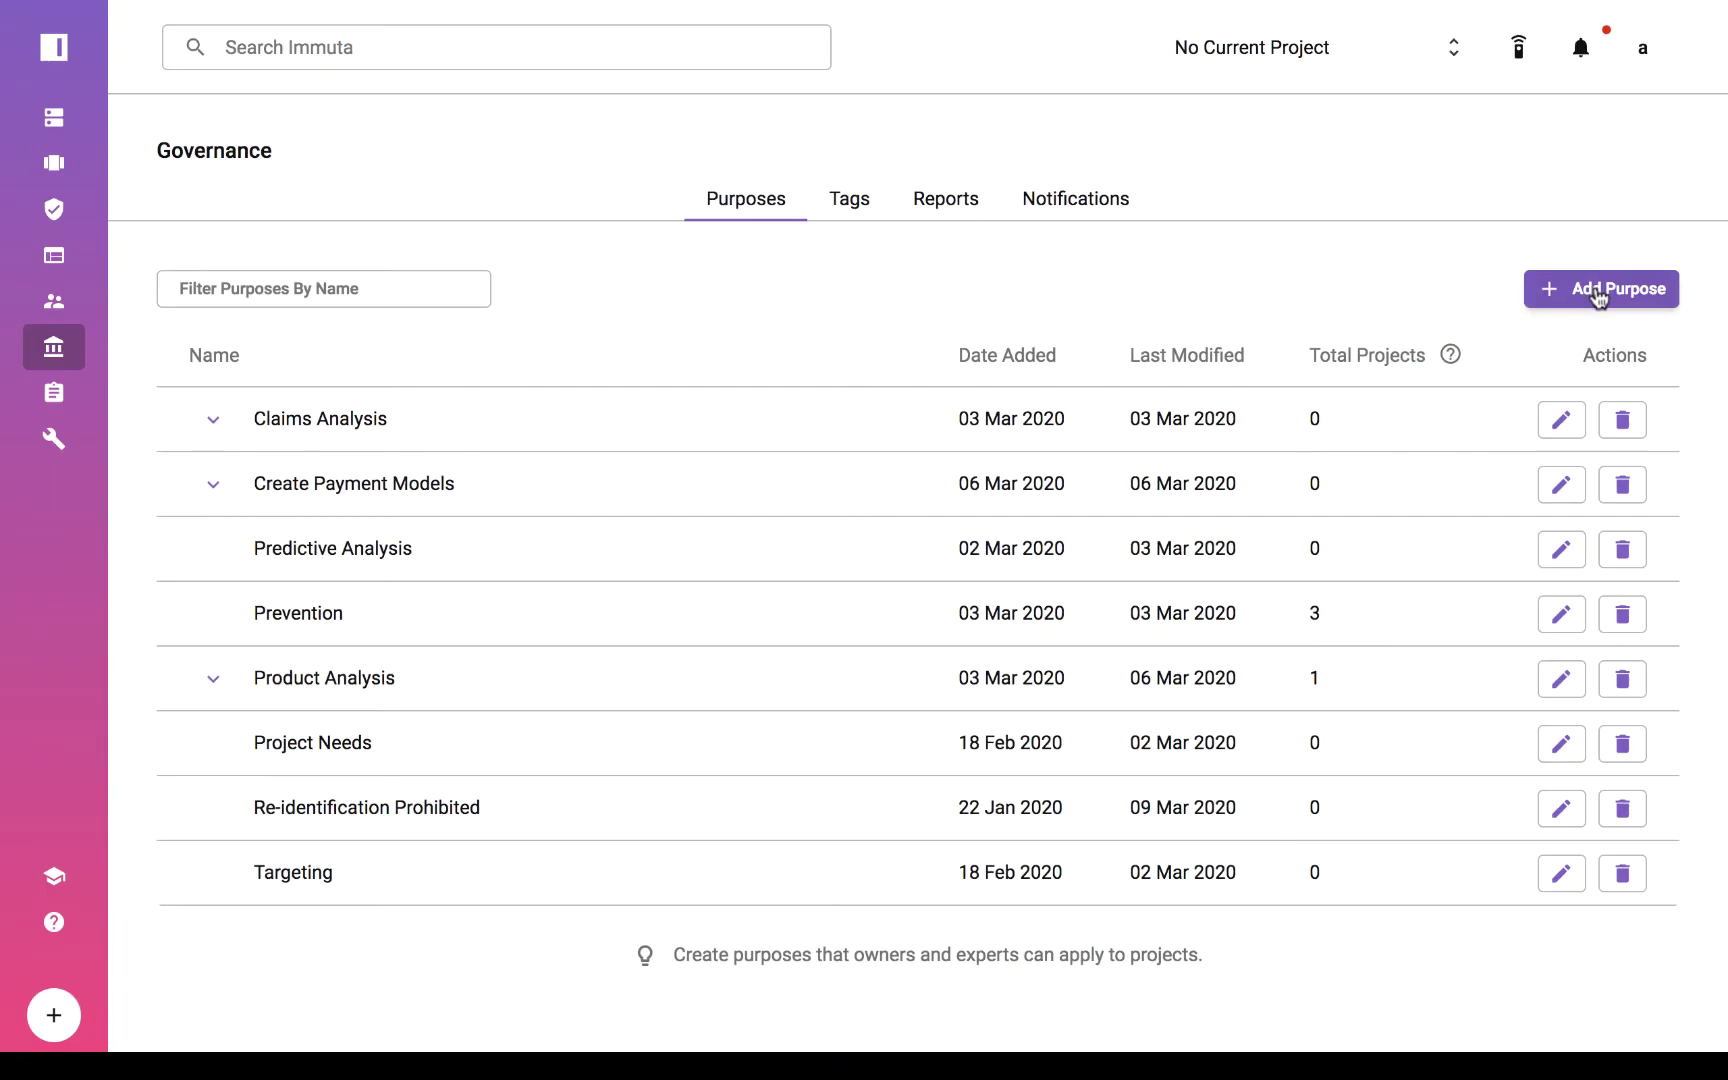
Create the Employee Retention Analysis purpose, then glance at the PII tag's child tags.
click(1593, 289)
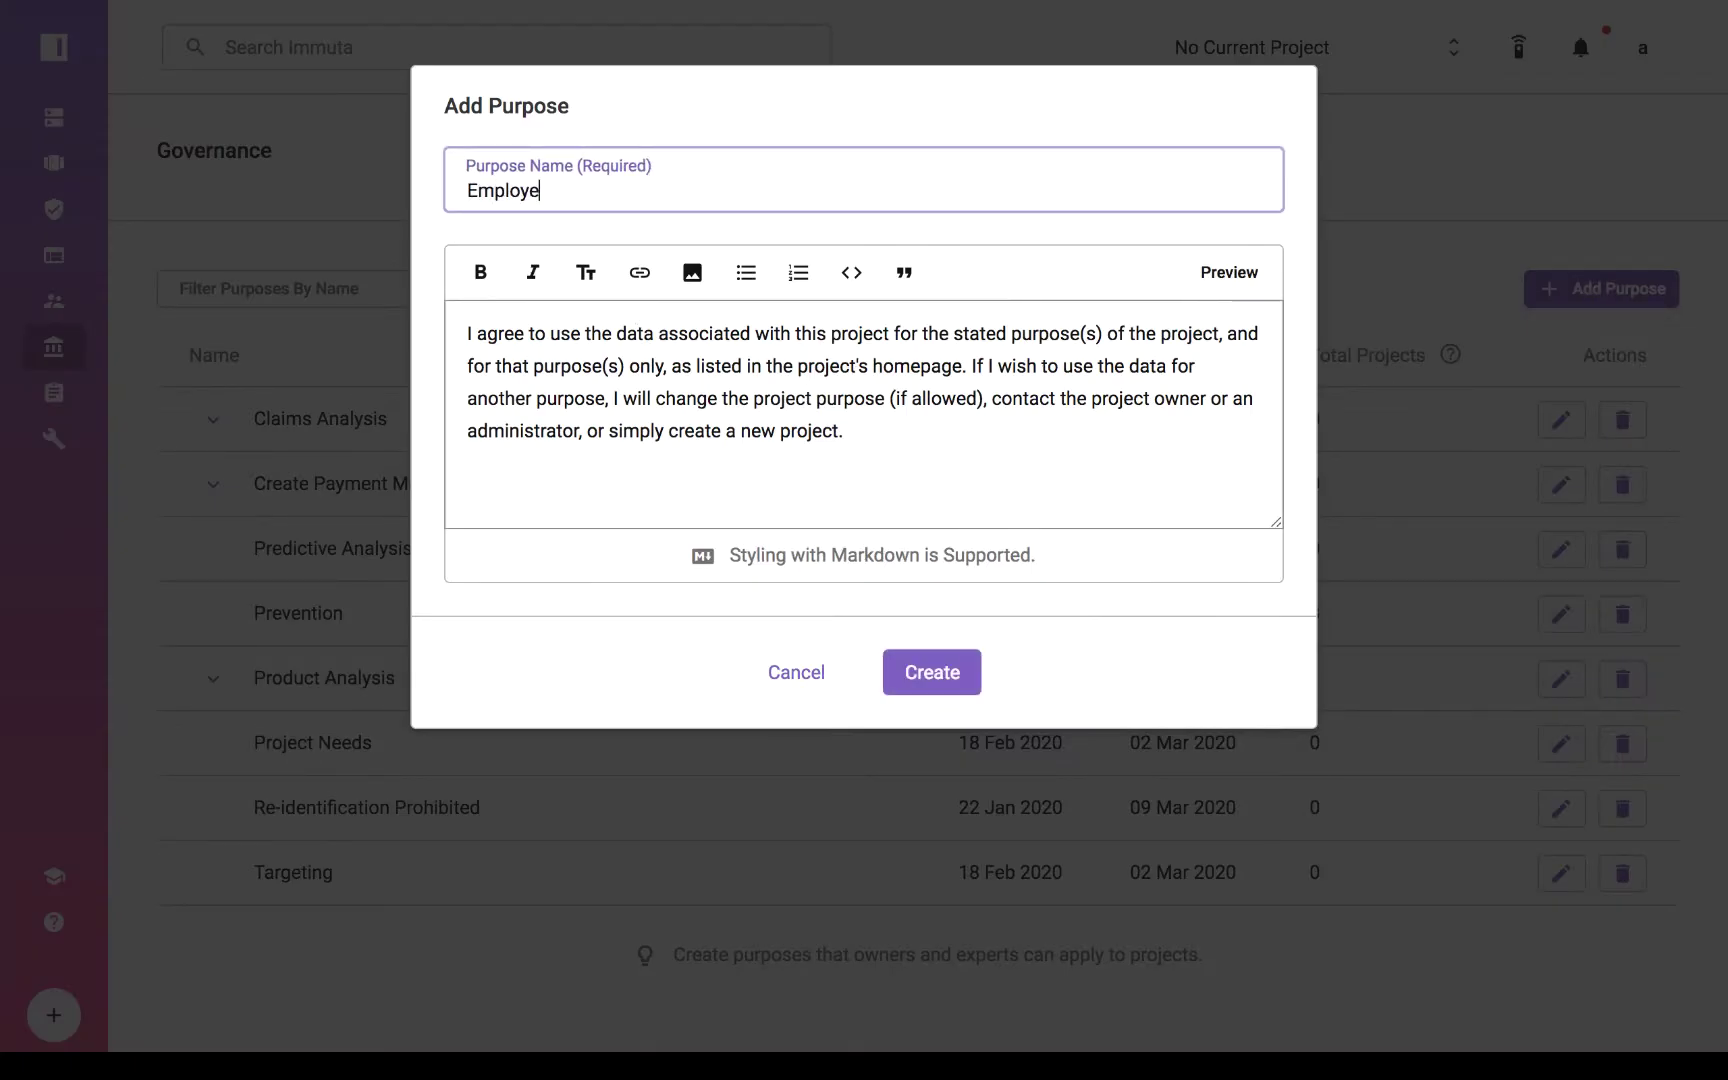
click(926, 675)
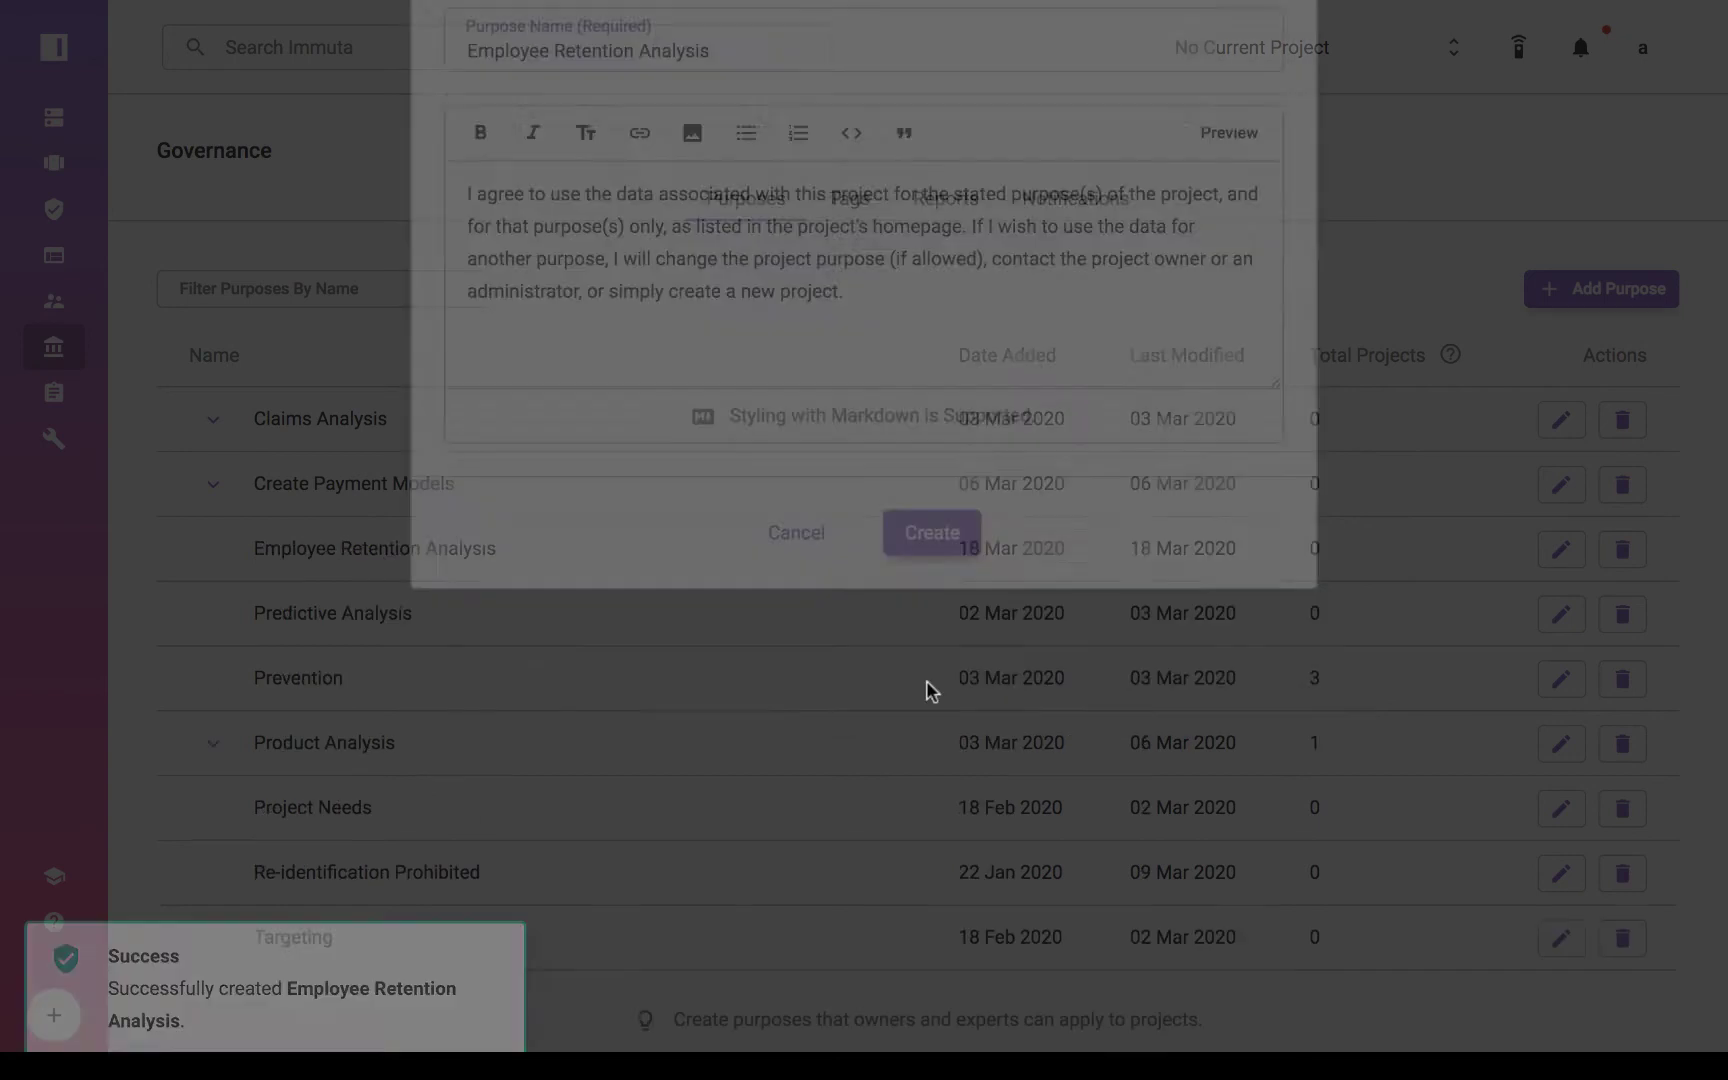
click(852, 201)
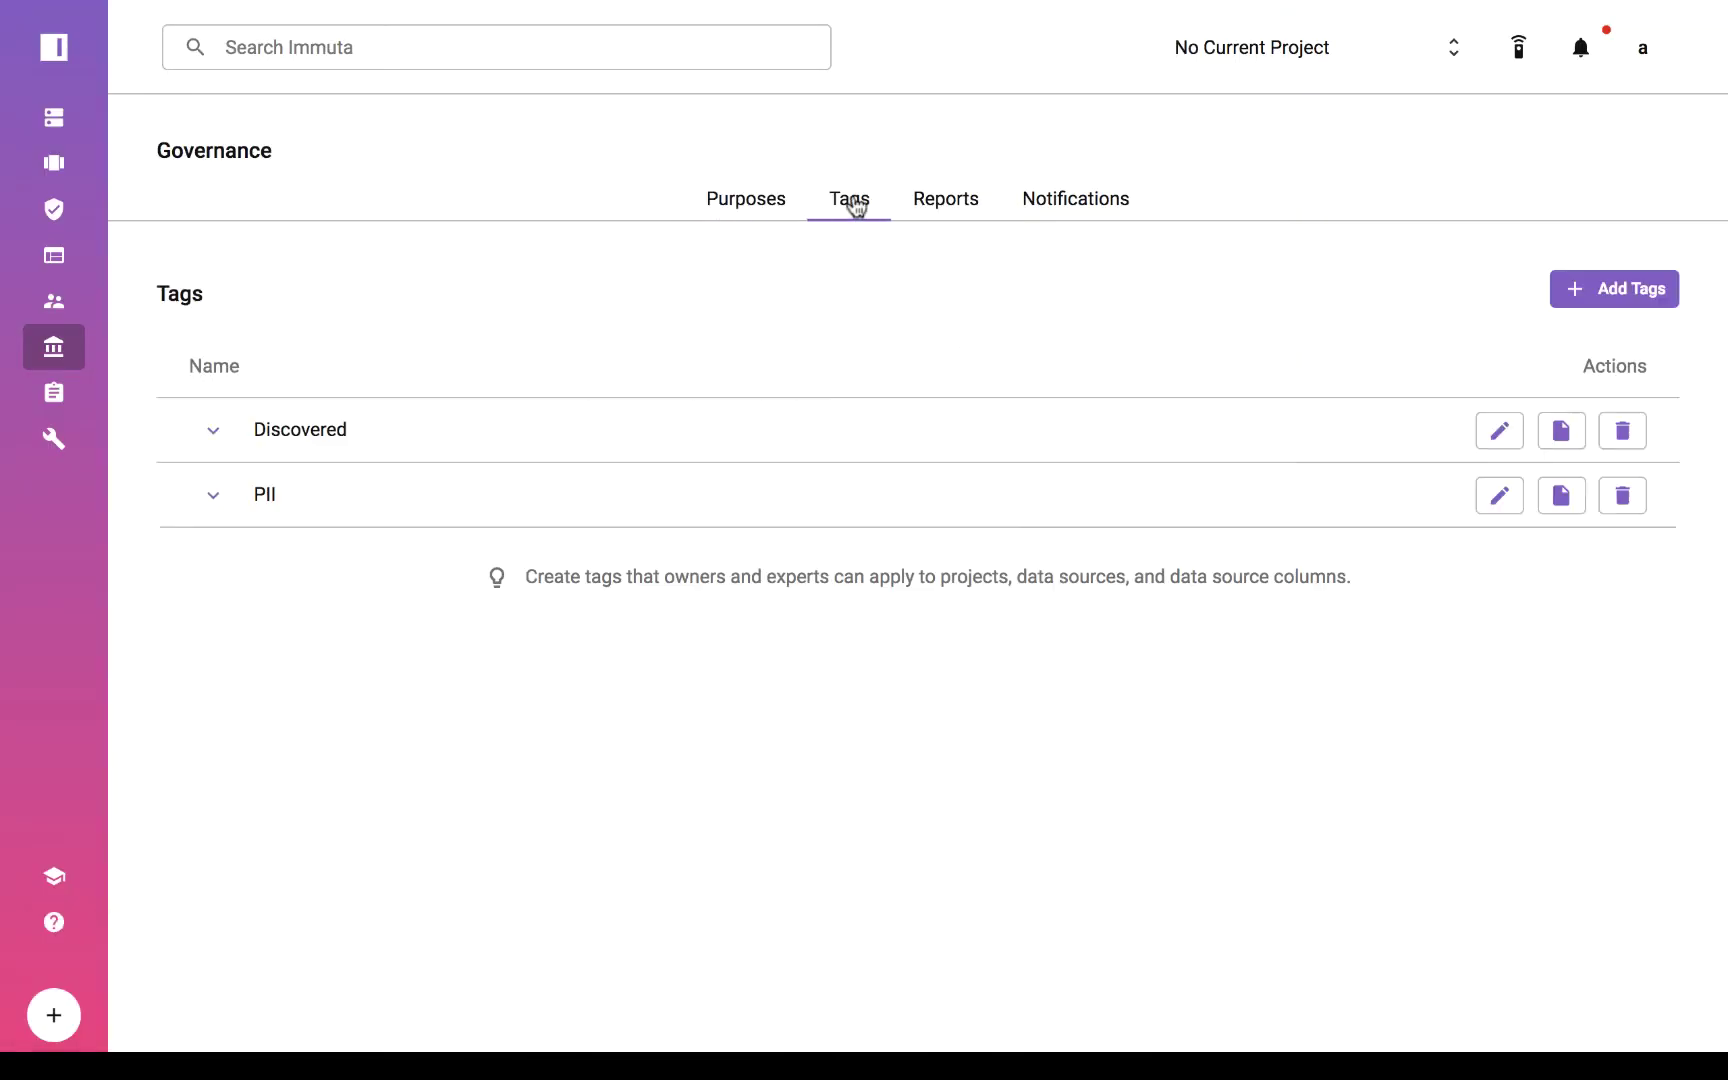
click(212, 497)
click(215, 499)
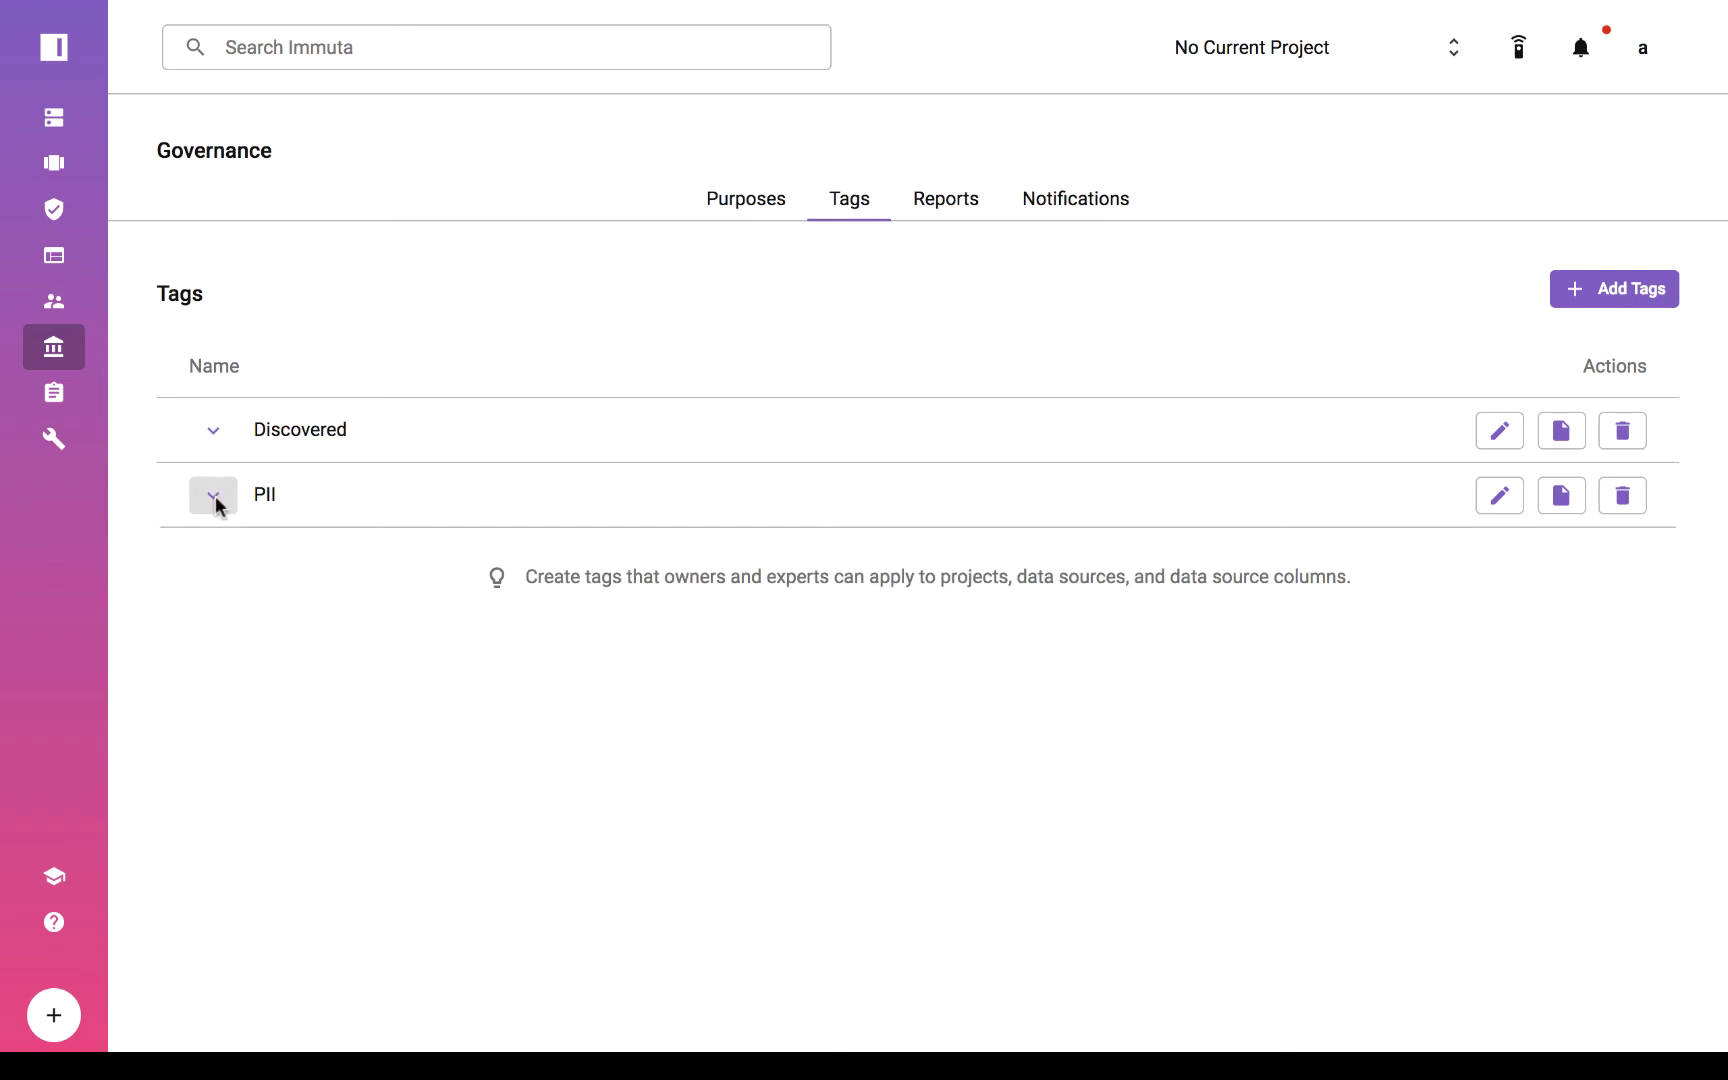
Add a new PHI tag without nested tags and go to the report builder.
click(1607, 292)
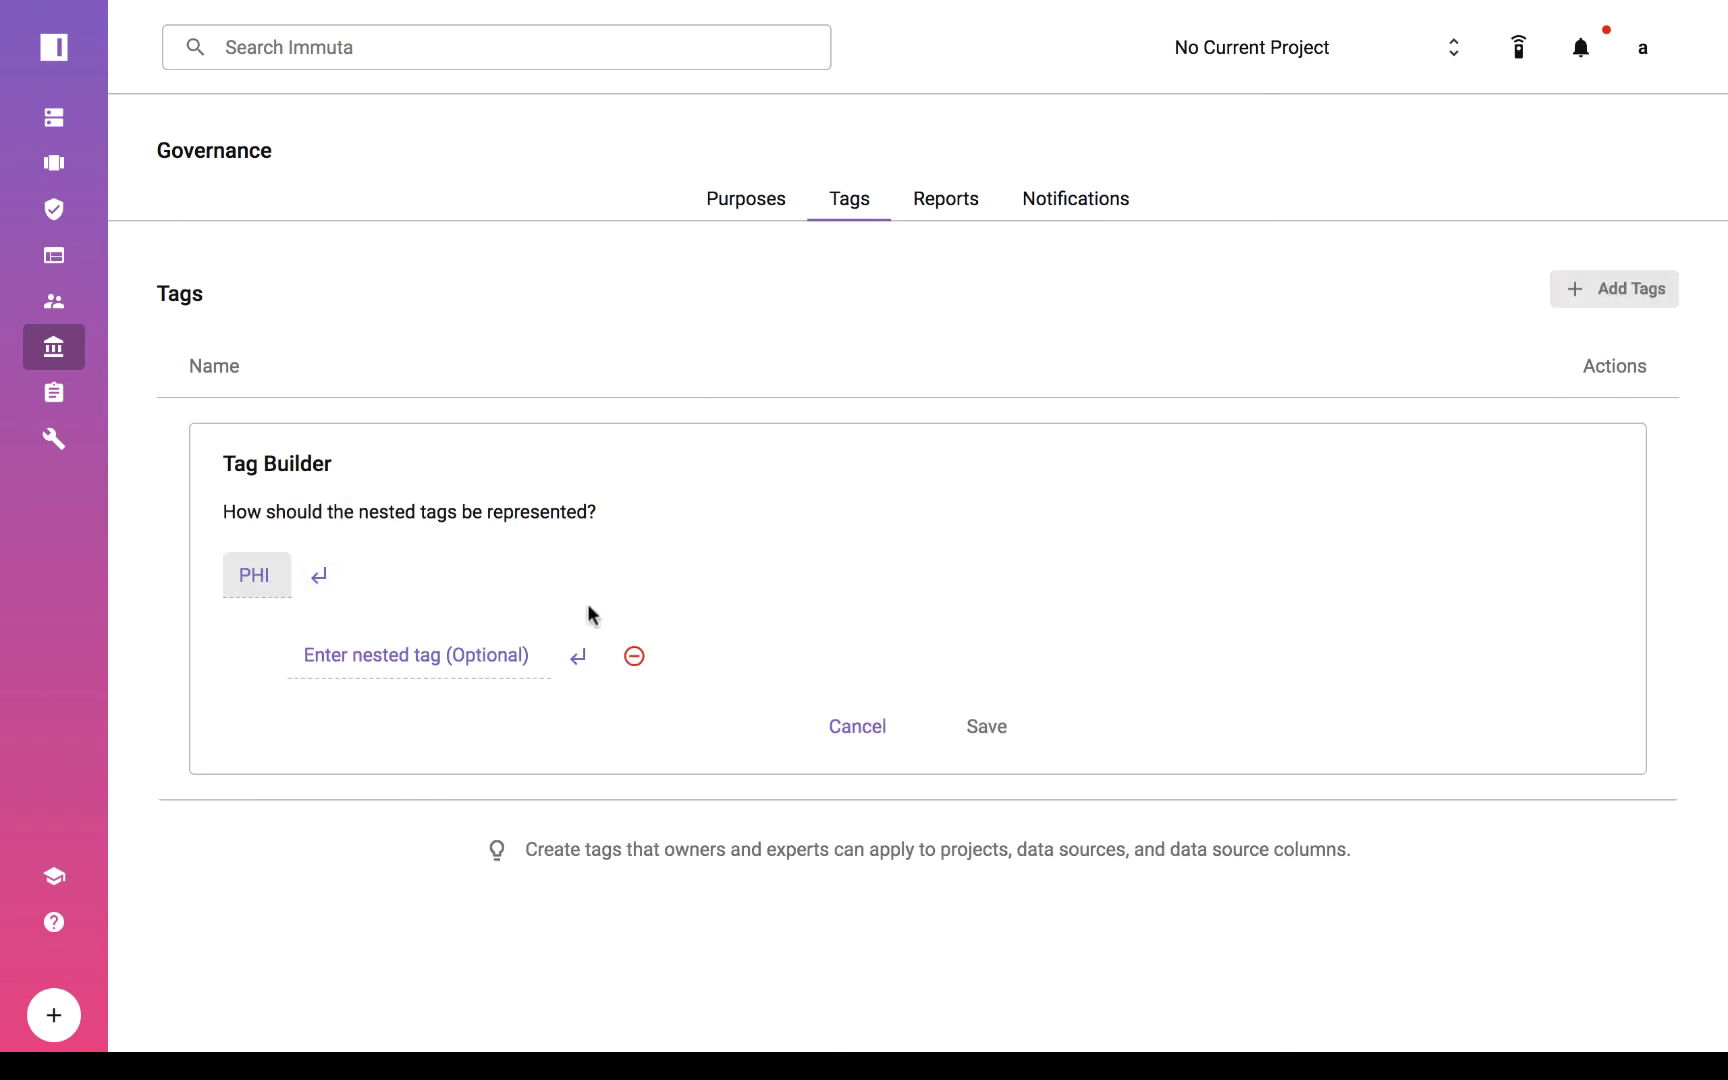
click(634, 656)
click(988, 646)
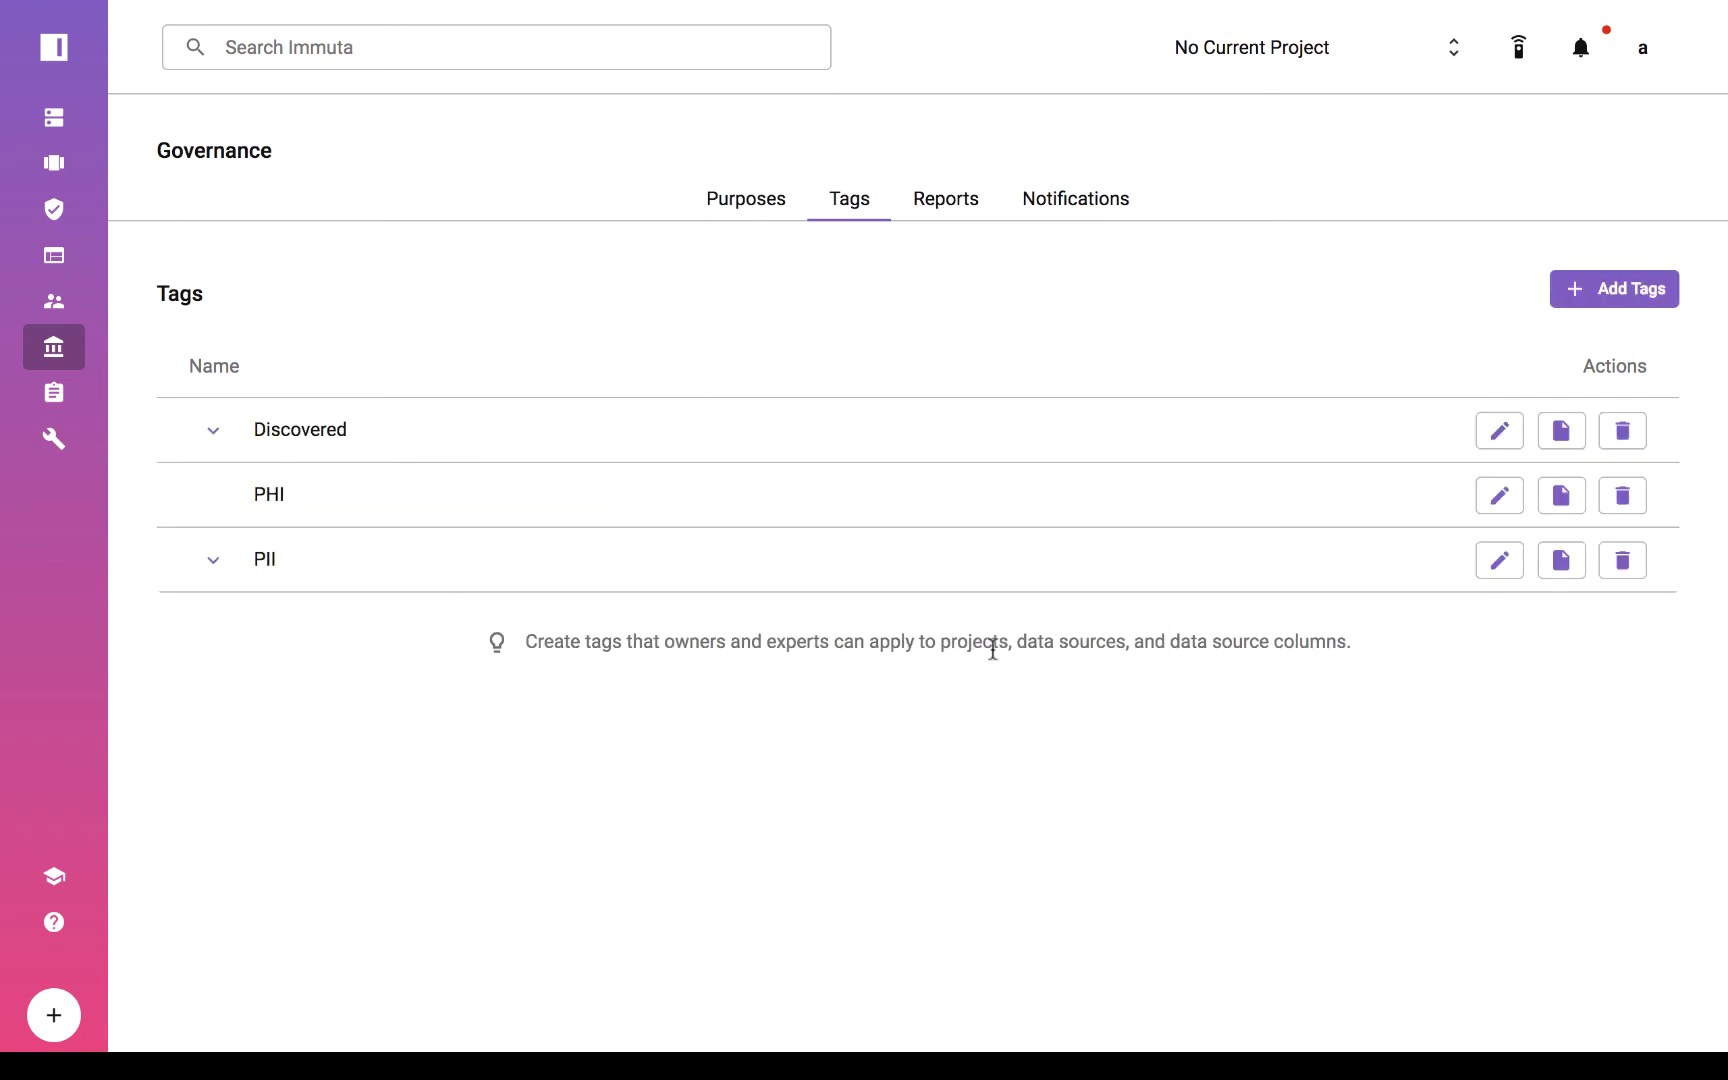
click(943, 204)
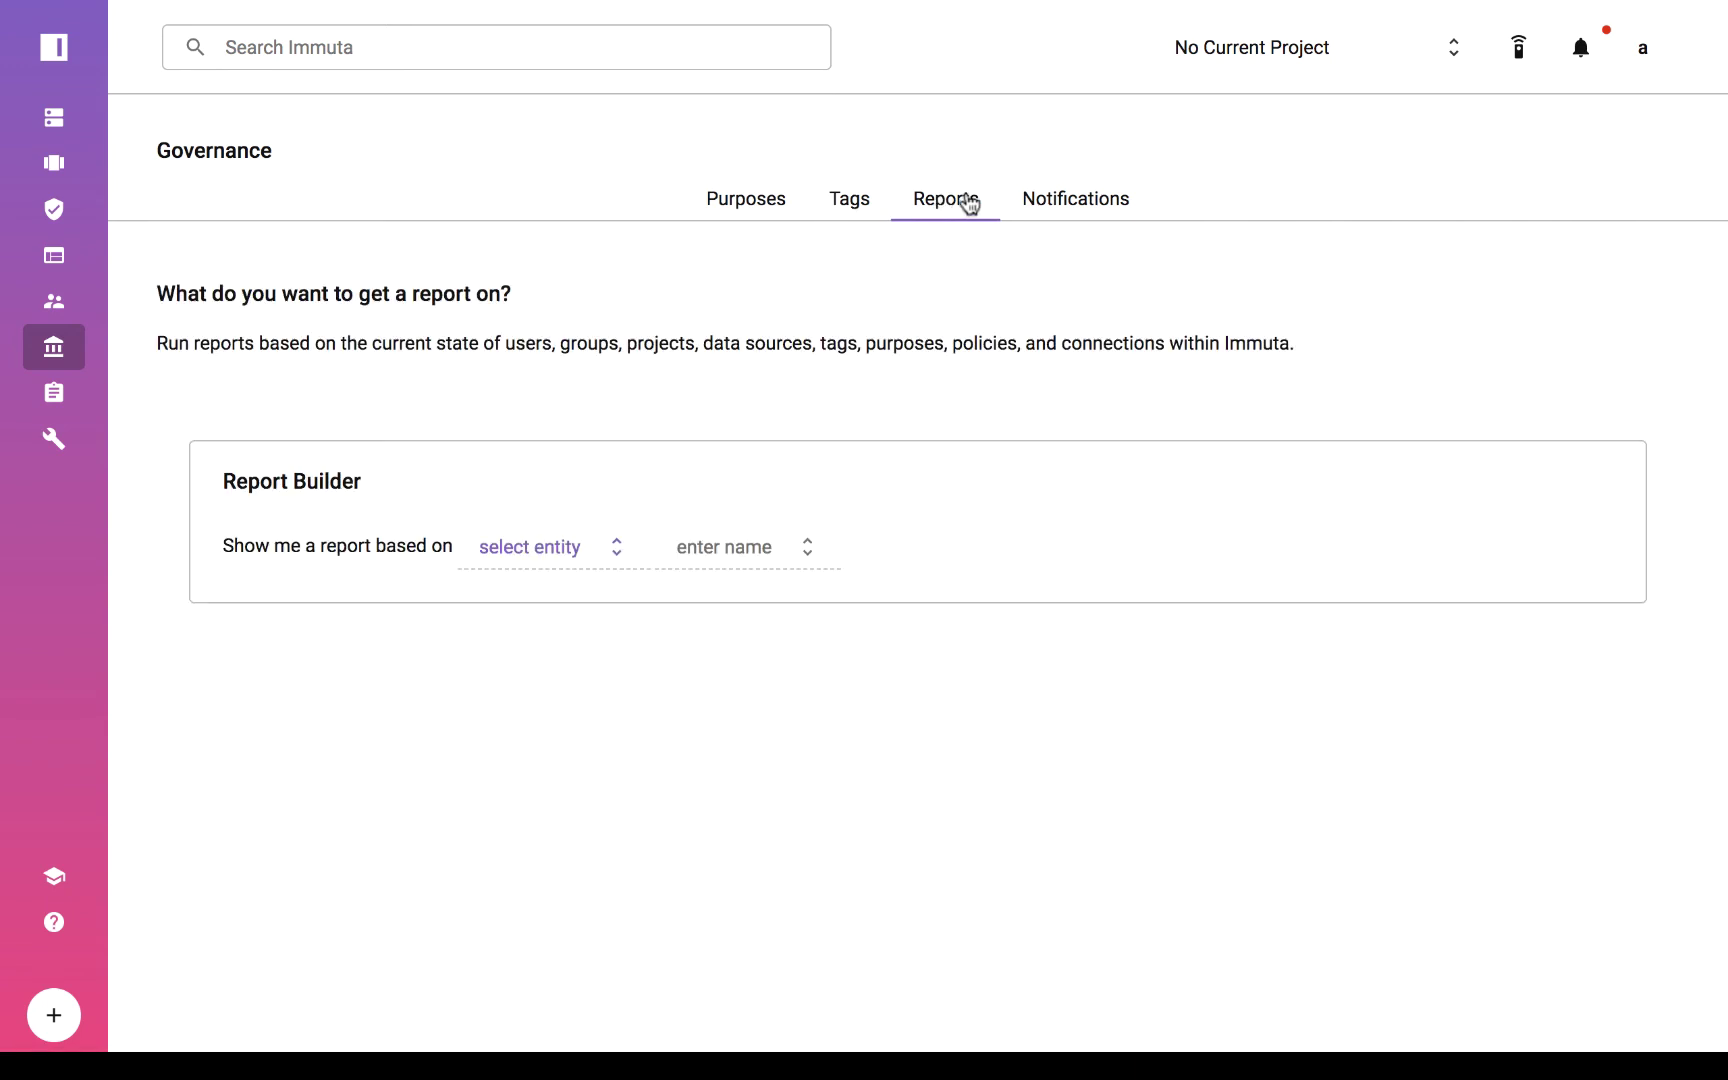
Set the report entity to Data Source and pick Demo Data Source.
click(503, 565)
click(543, 793)
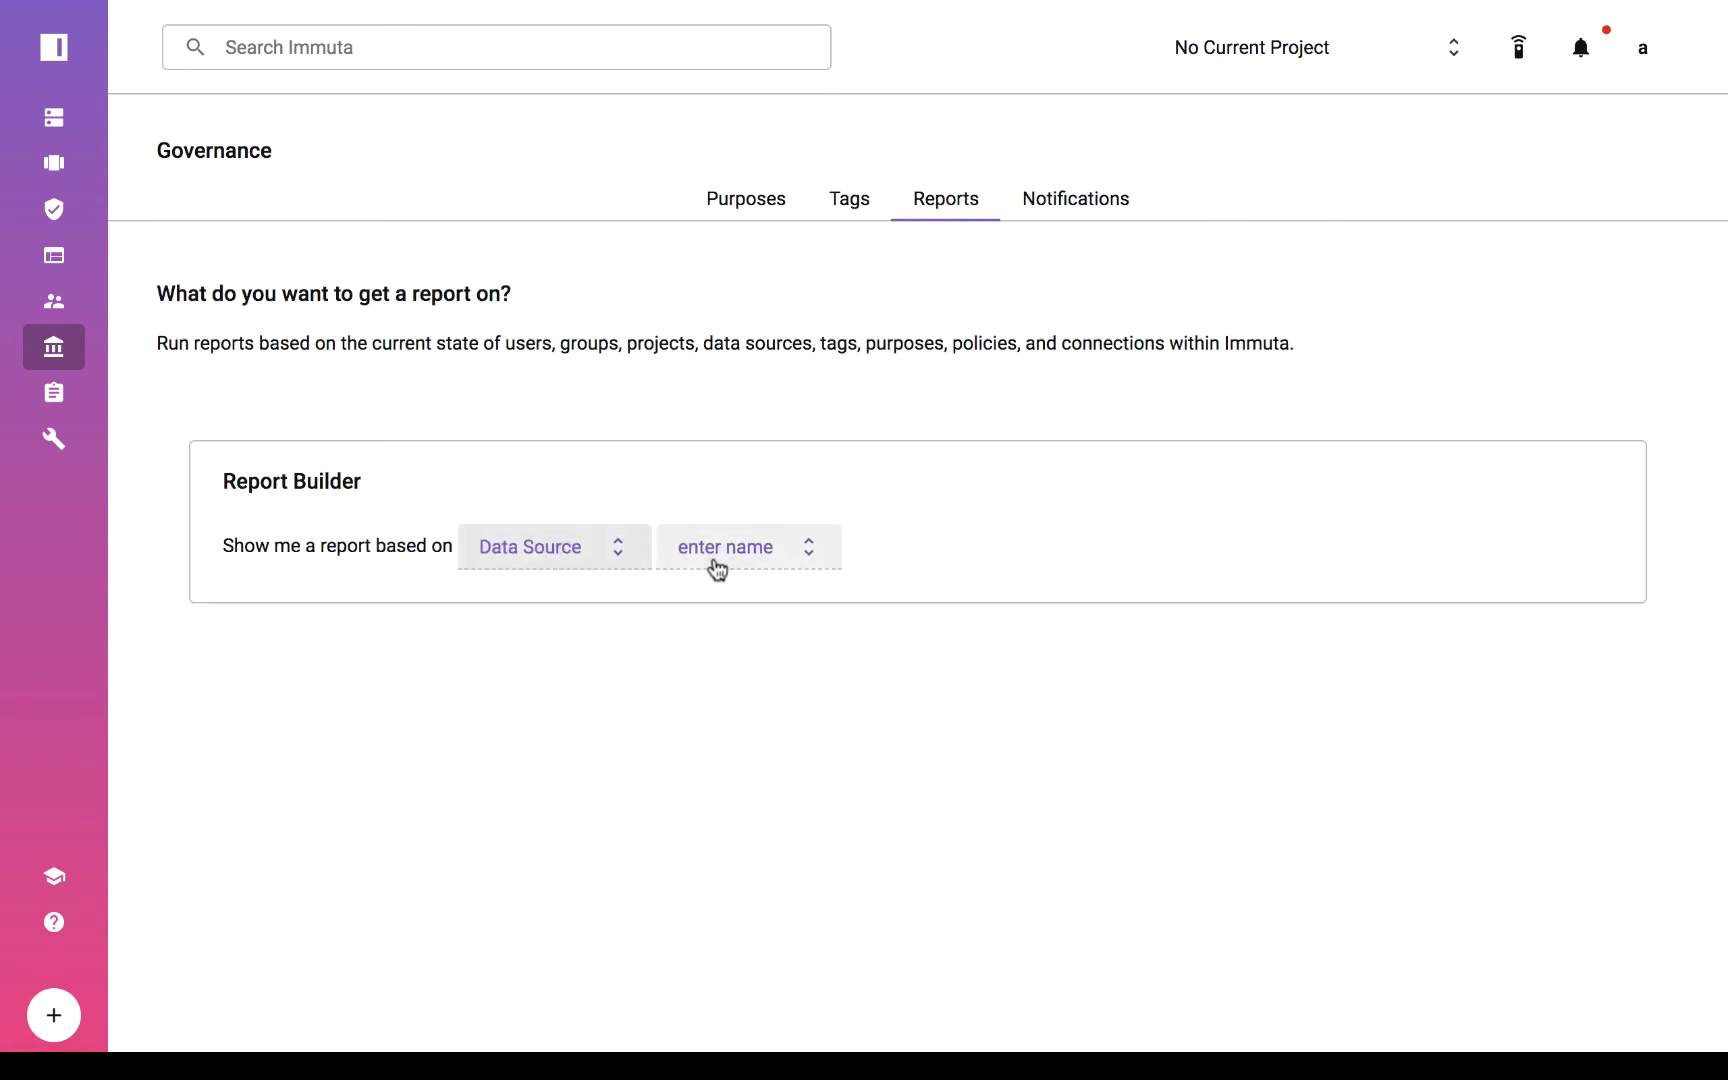
click(713, 567)
click(741, 707)
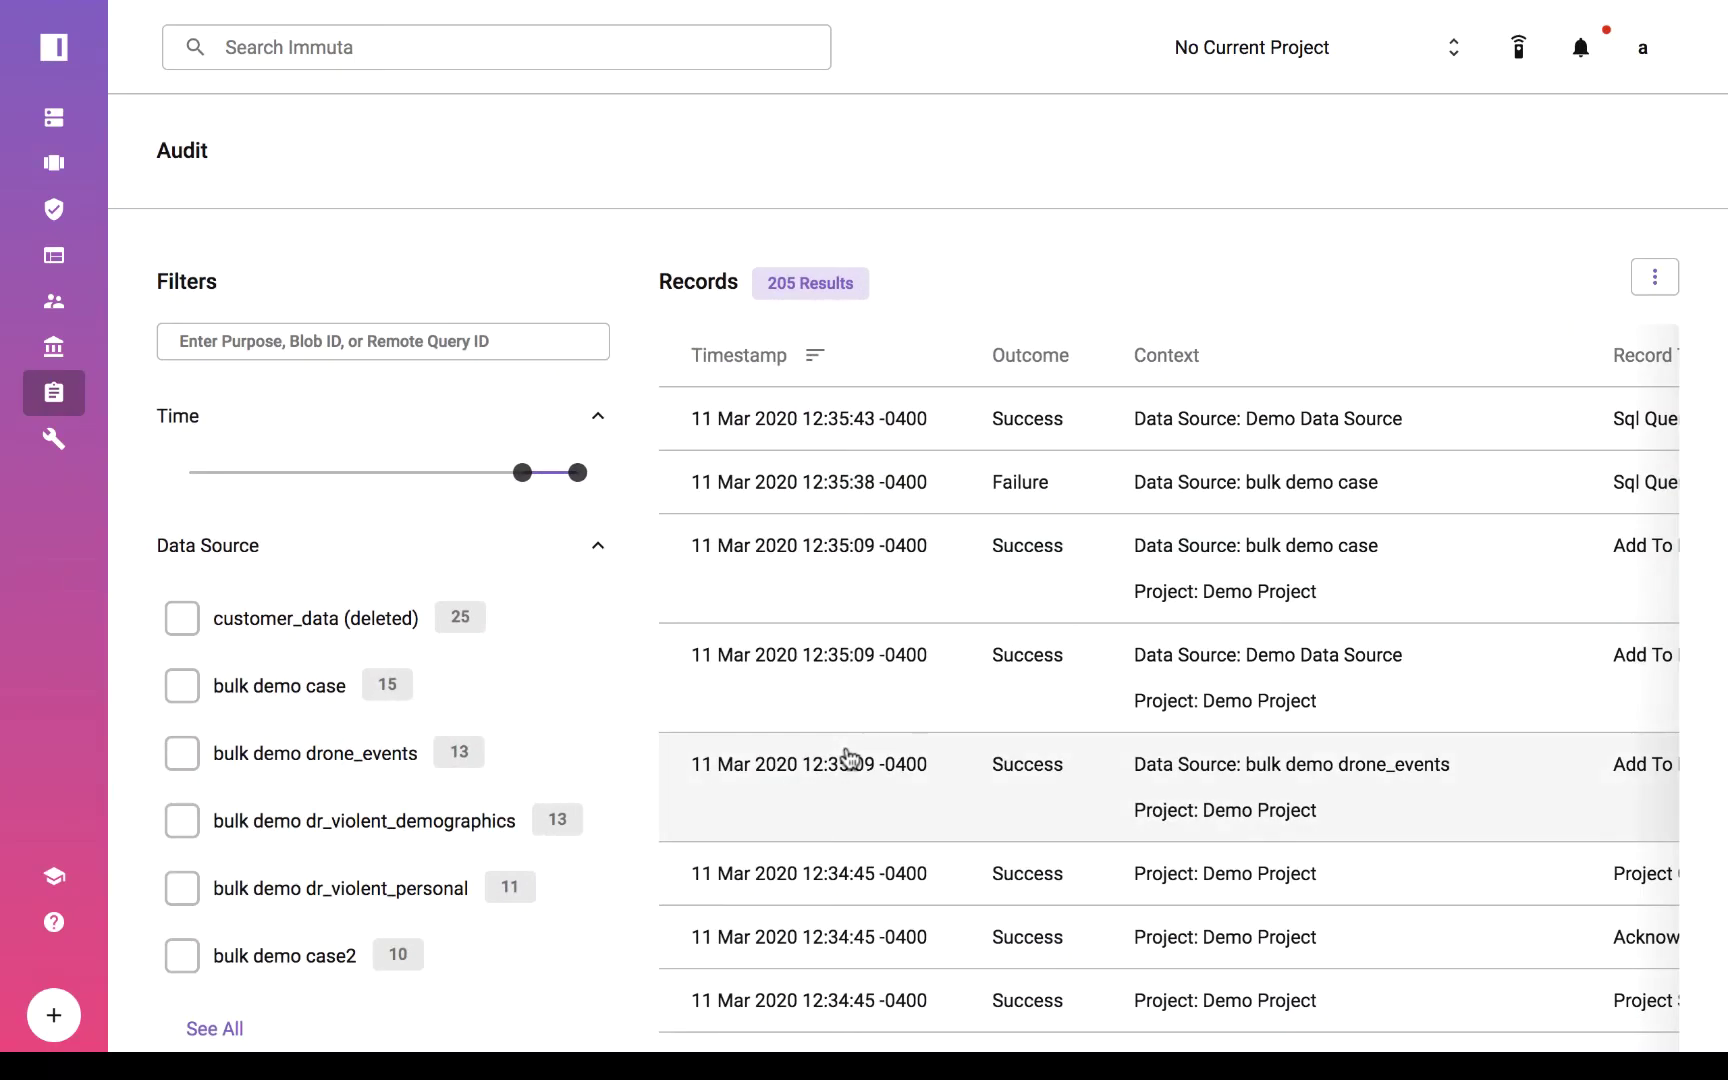
scroll(590, 850, down, 3)
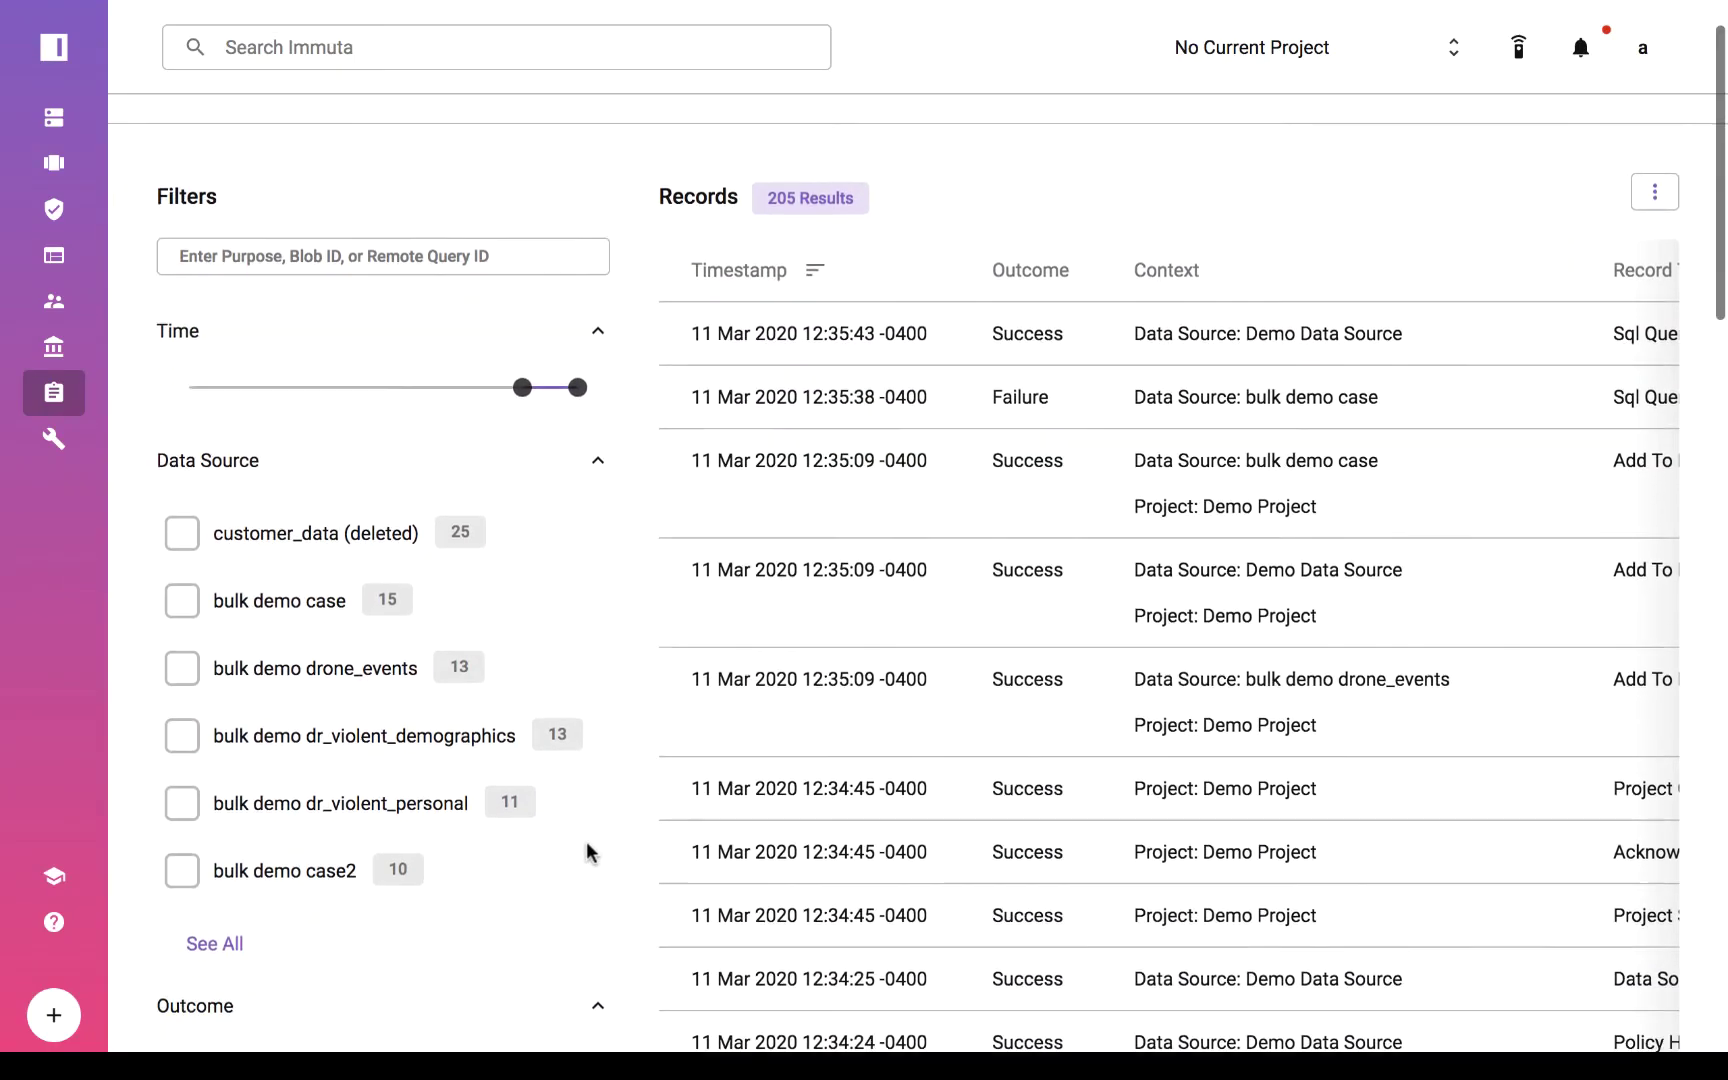
scroll(587, 850, down, 4)
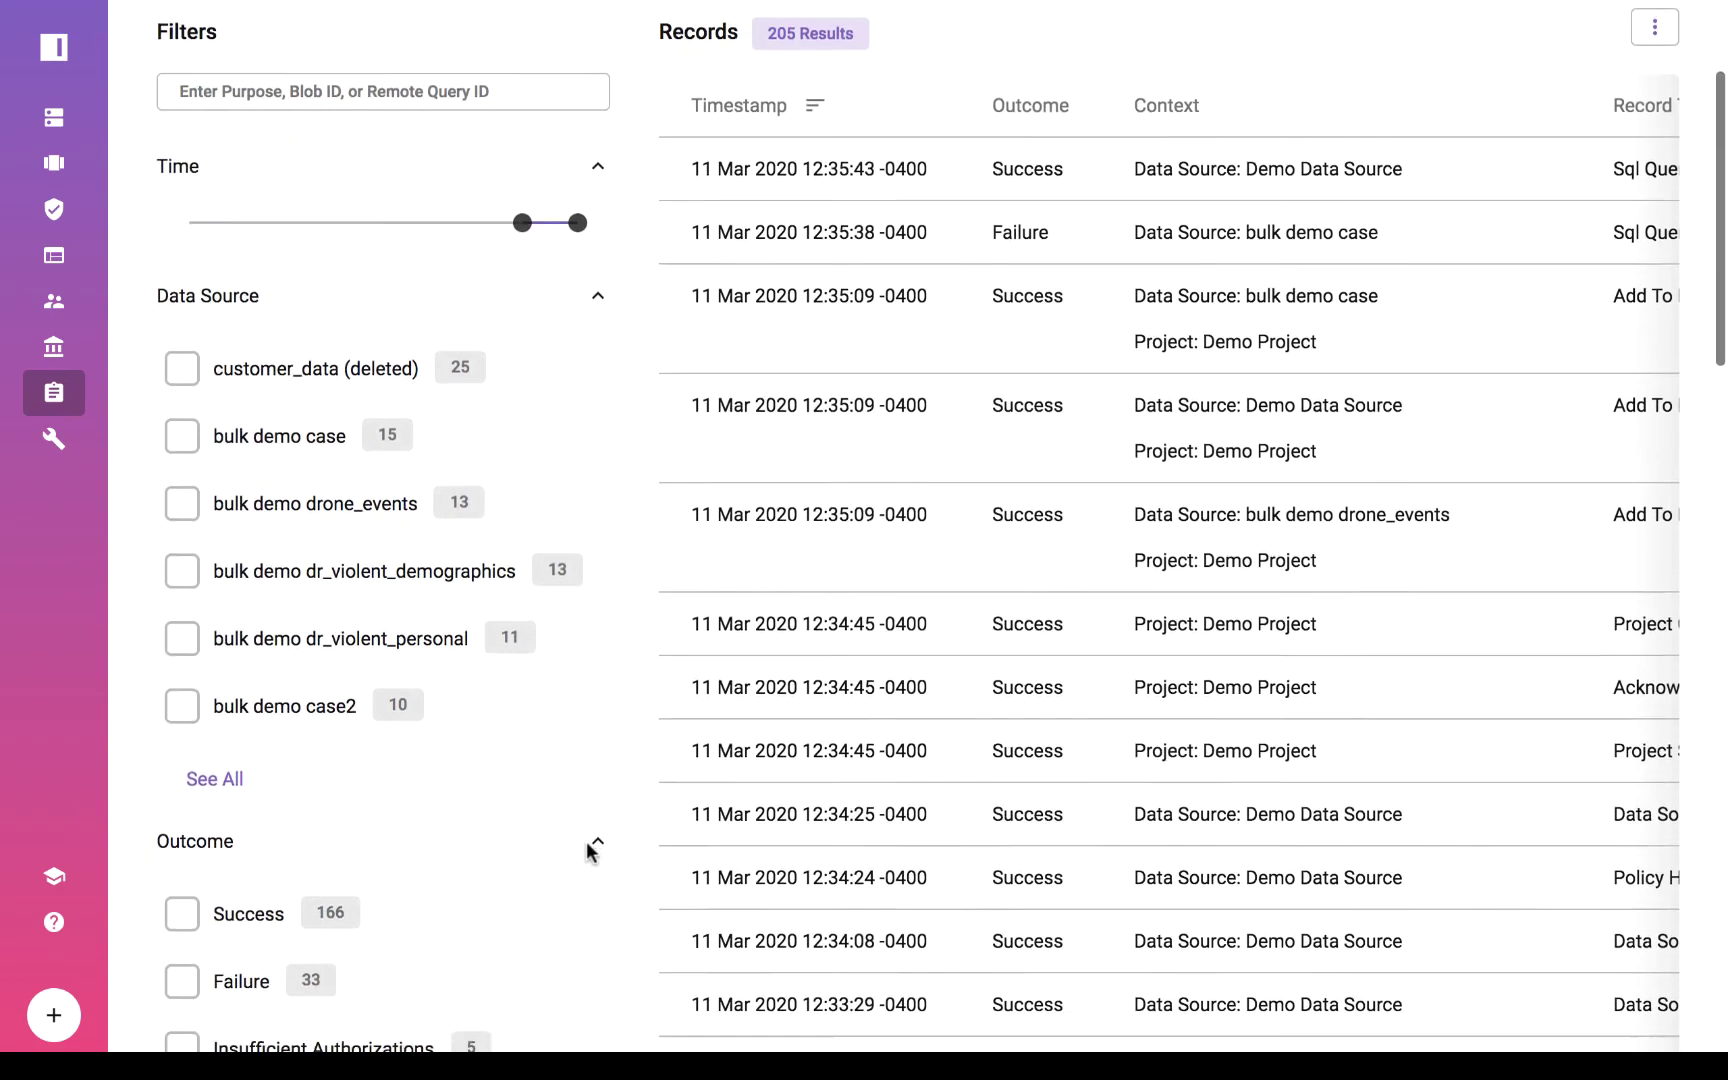
scroll(586, 844, down, 5)
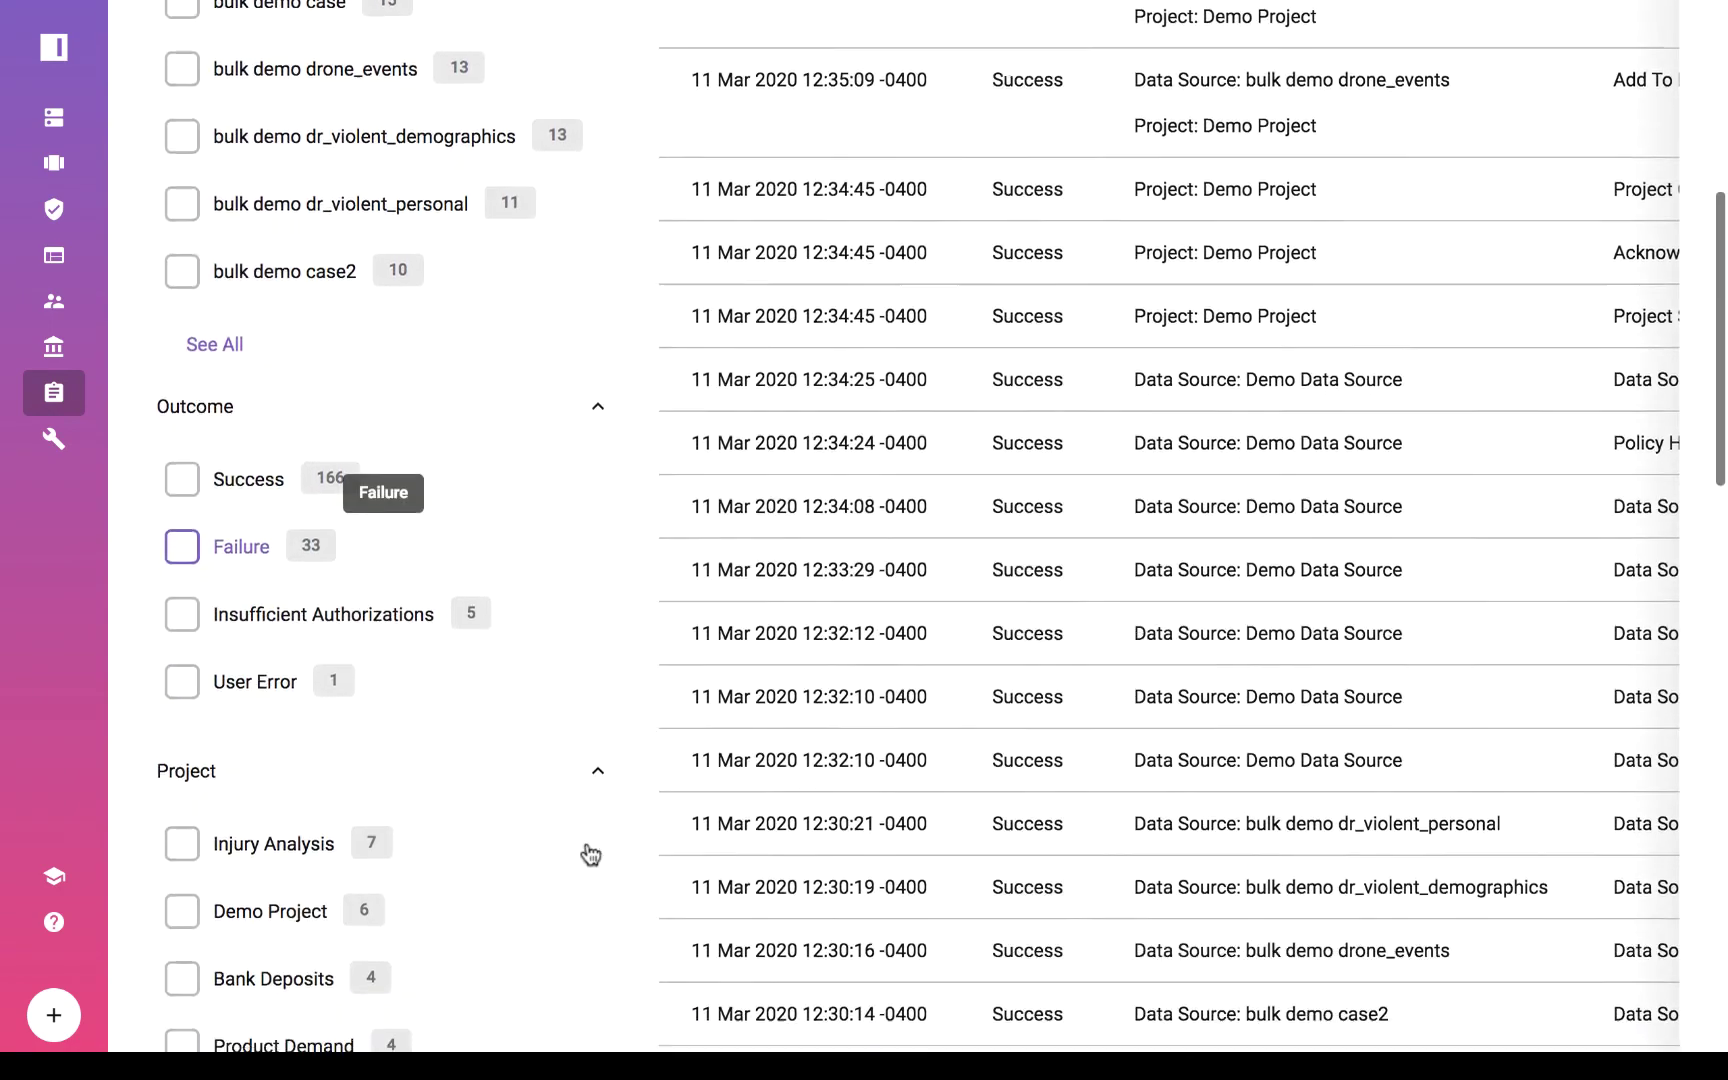
scroll(586, 845, down, 5)
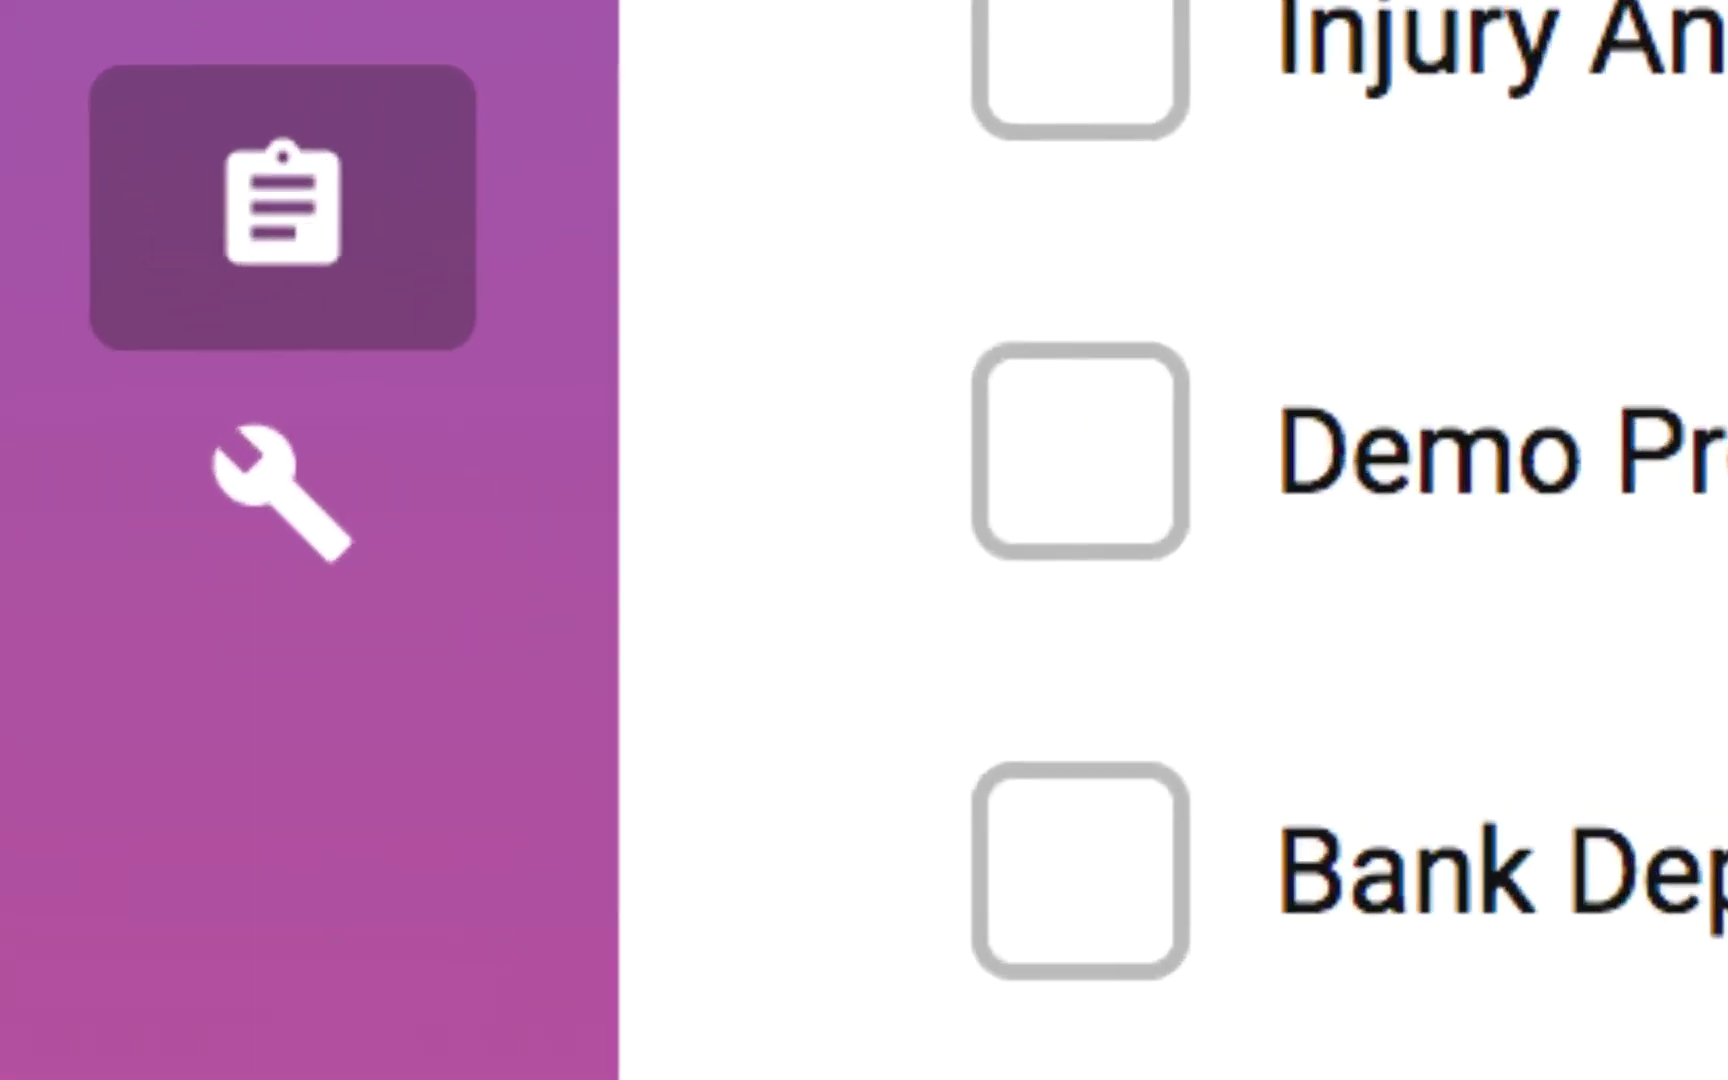
scroll(1230, 540, down, 1)
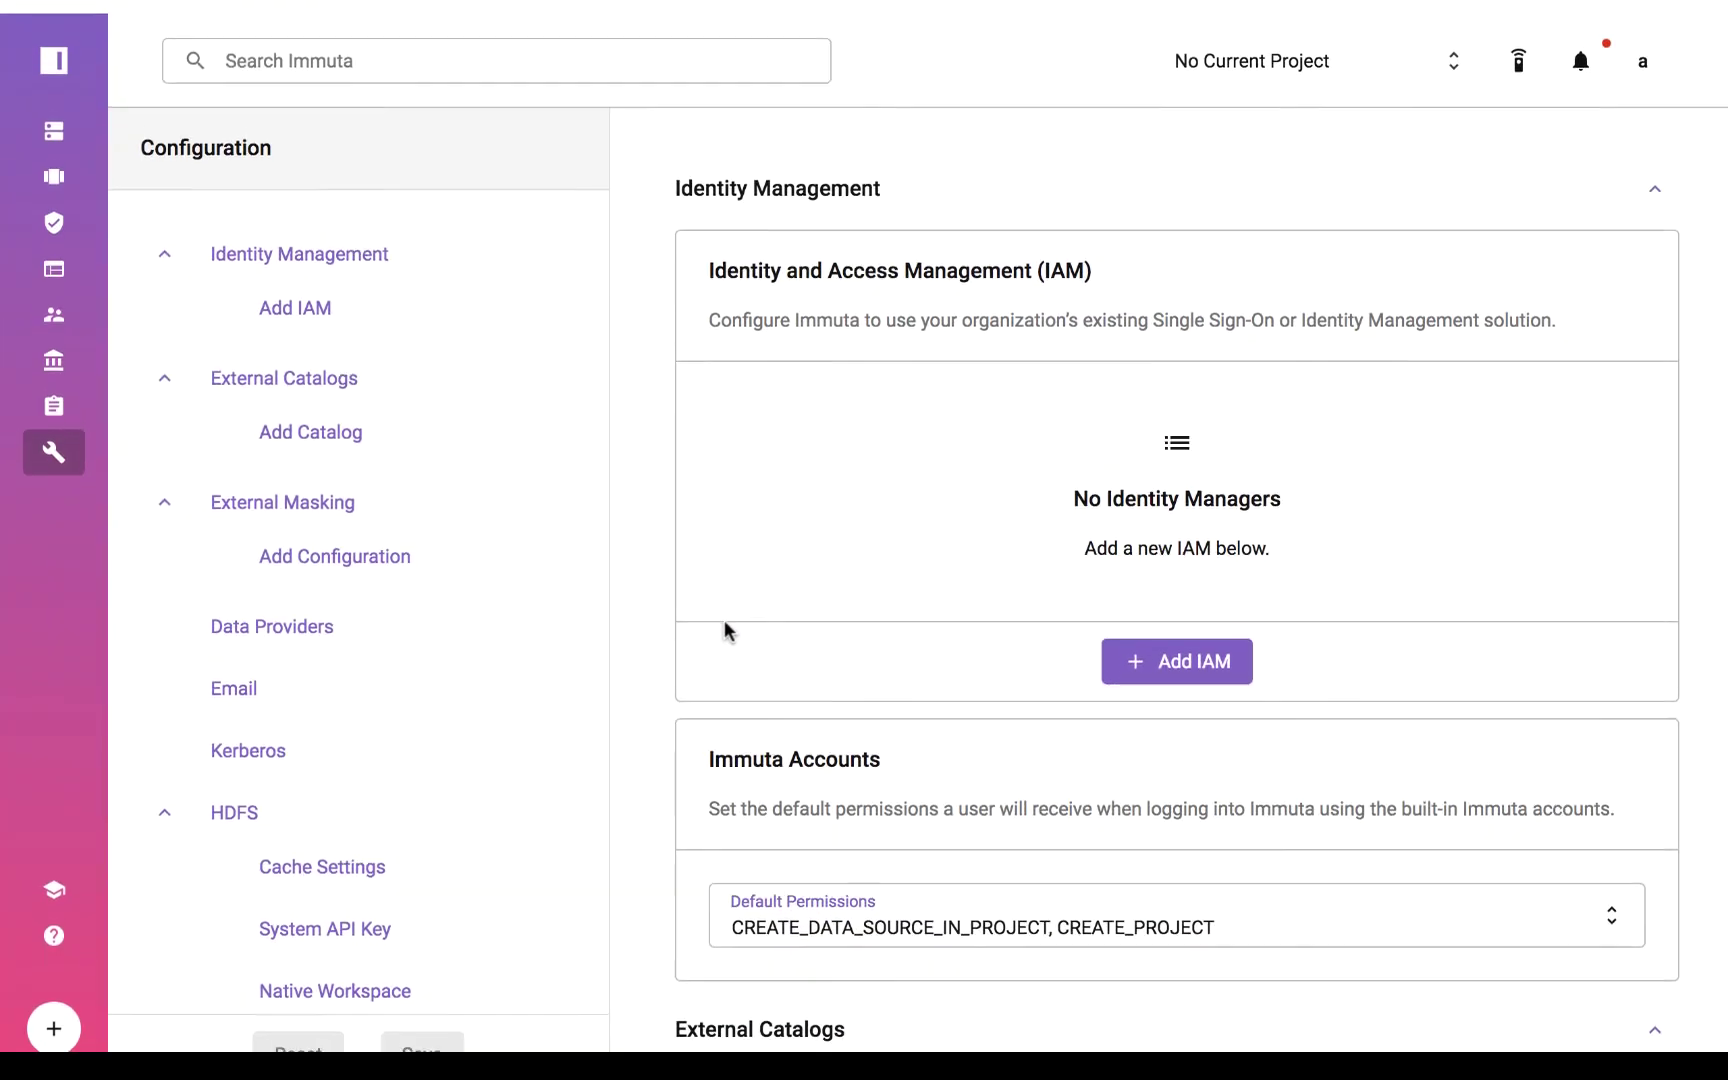
Scroll through the identity, data provider, email, Kerberos and HDFS configuration sections.
scroll(724, 625, down, 2)
scroll(724, 620, down, 6)
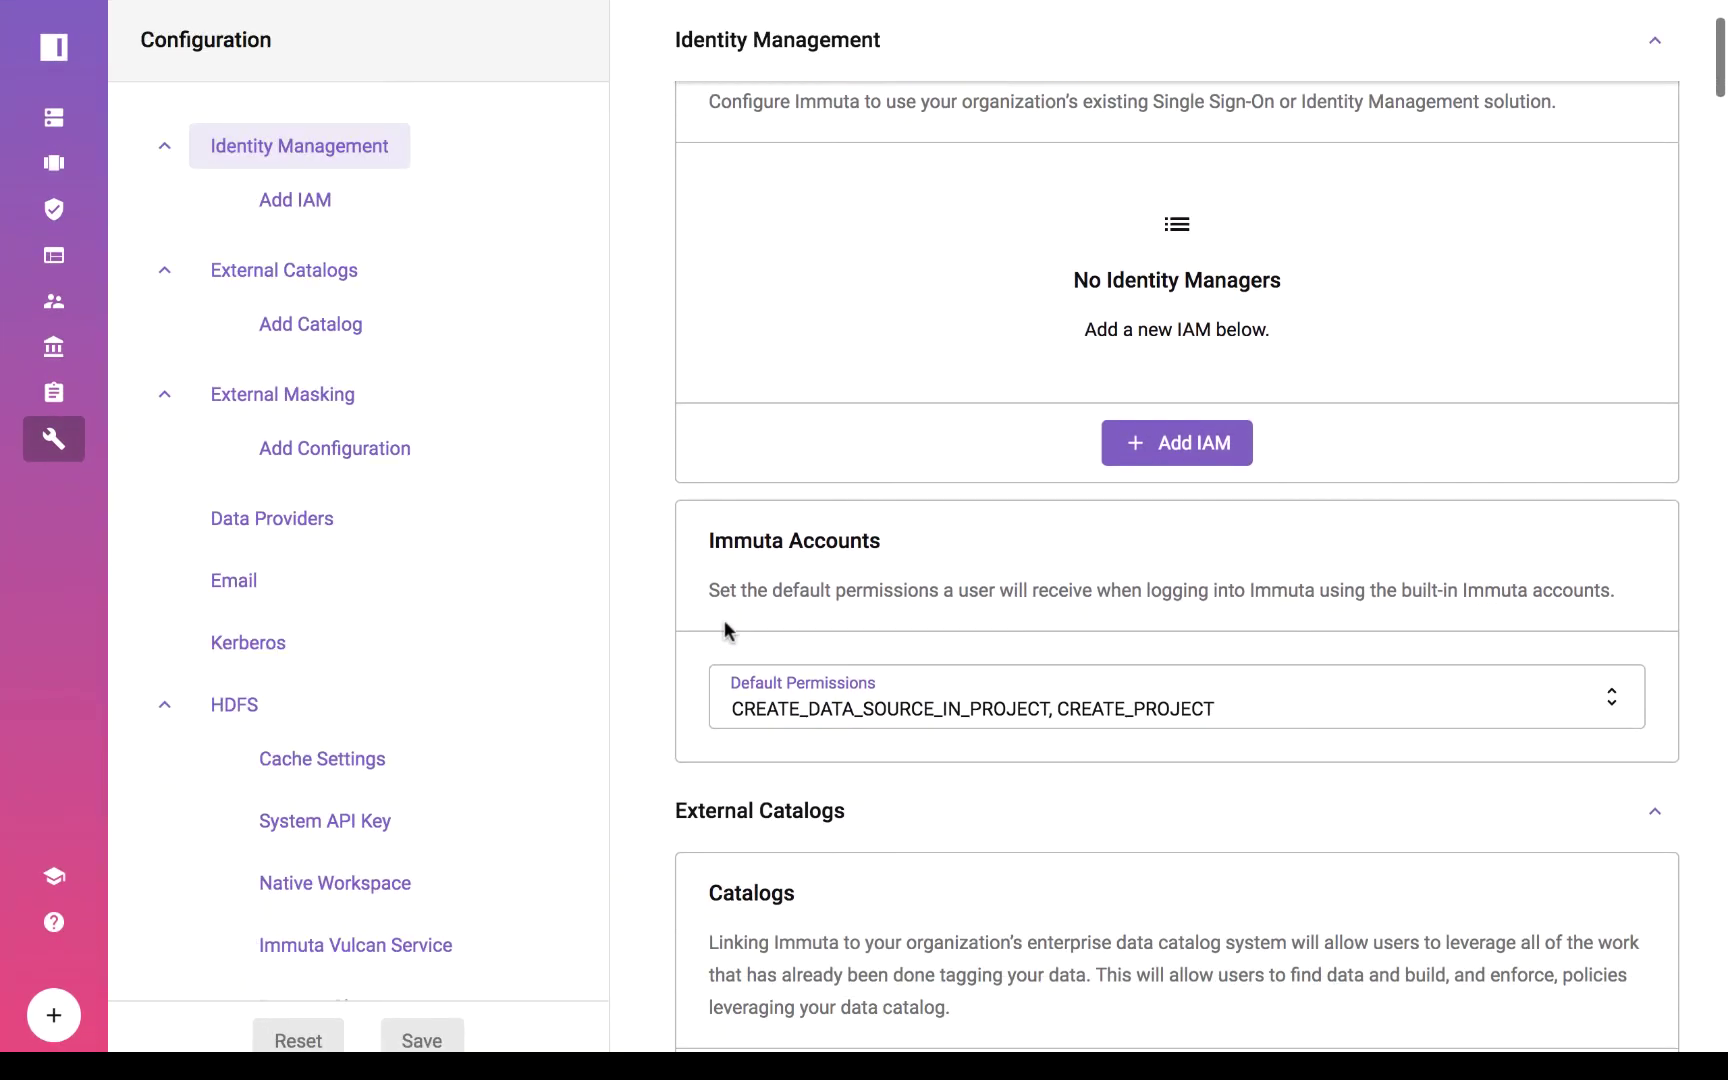
scroll(724, 628, down, 5)
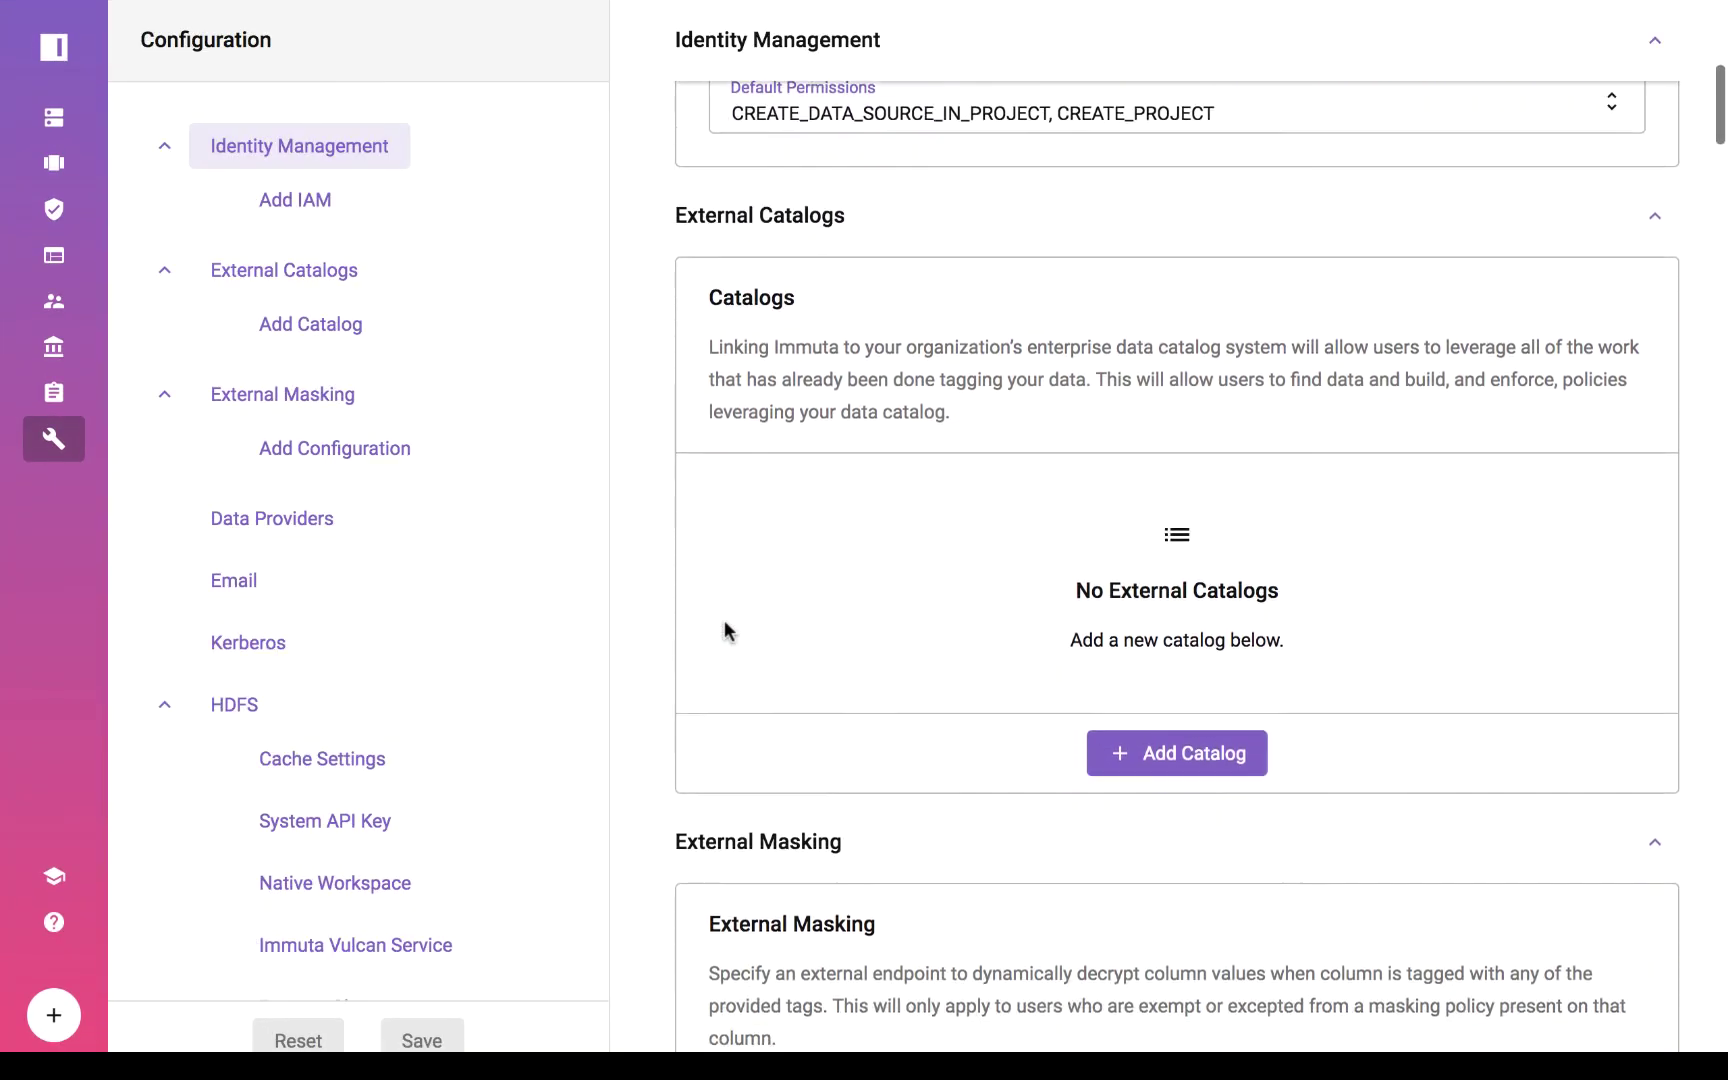
scroll(724, 622, down, 10)
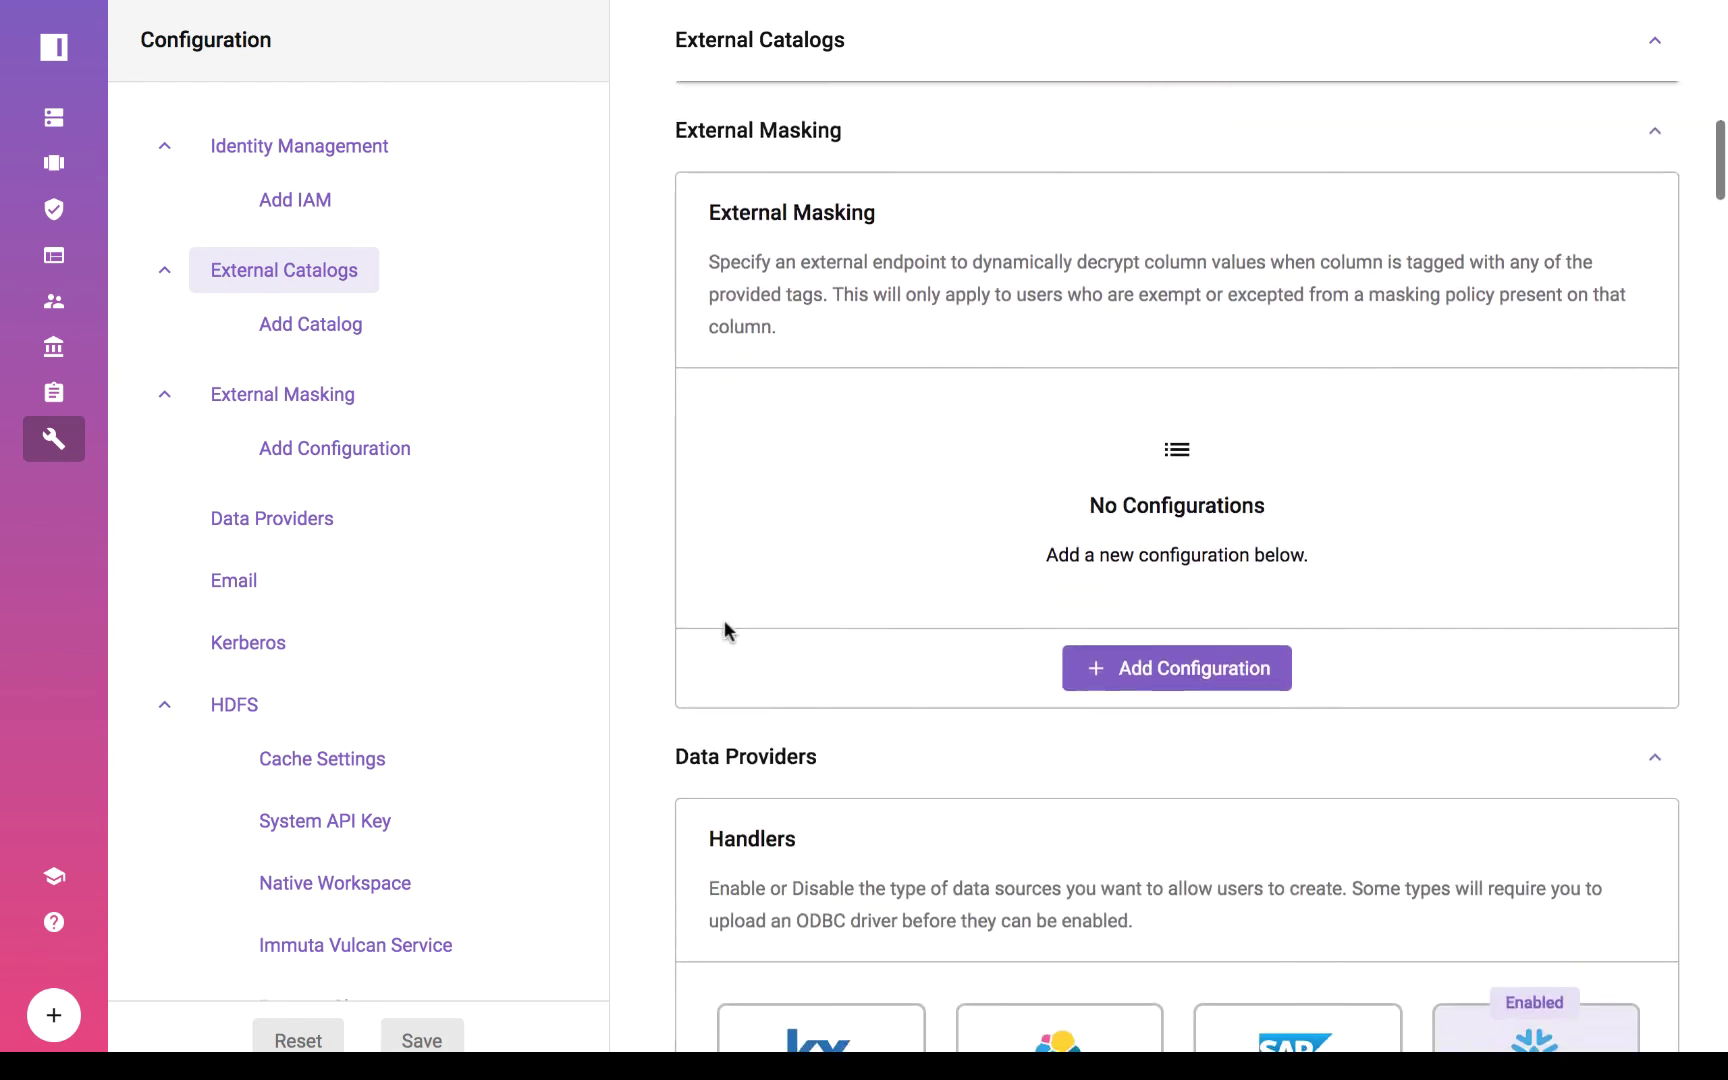
scroll(728, 632, down, 3)
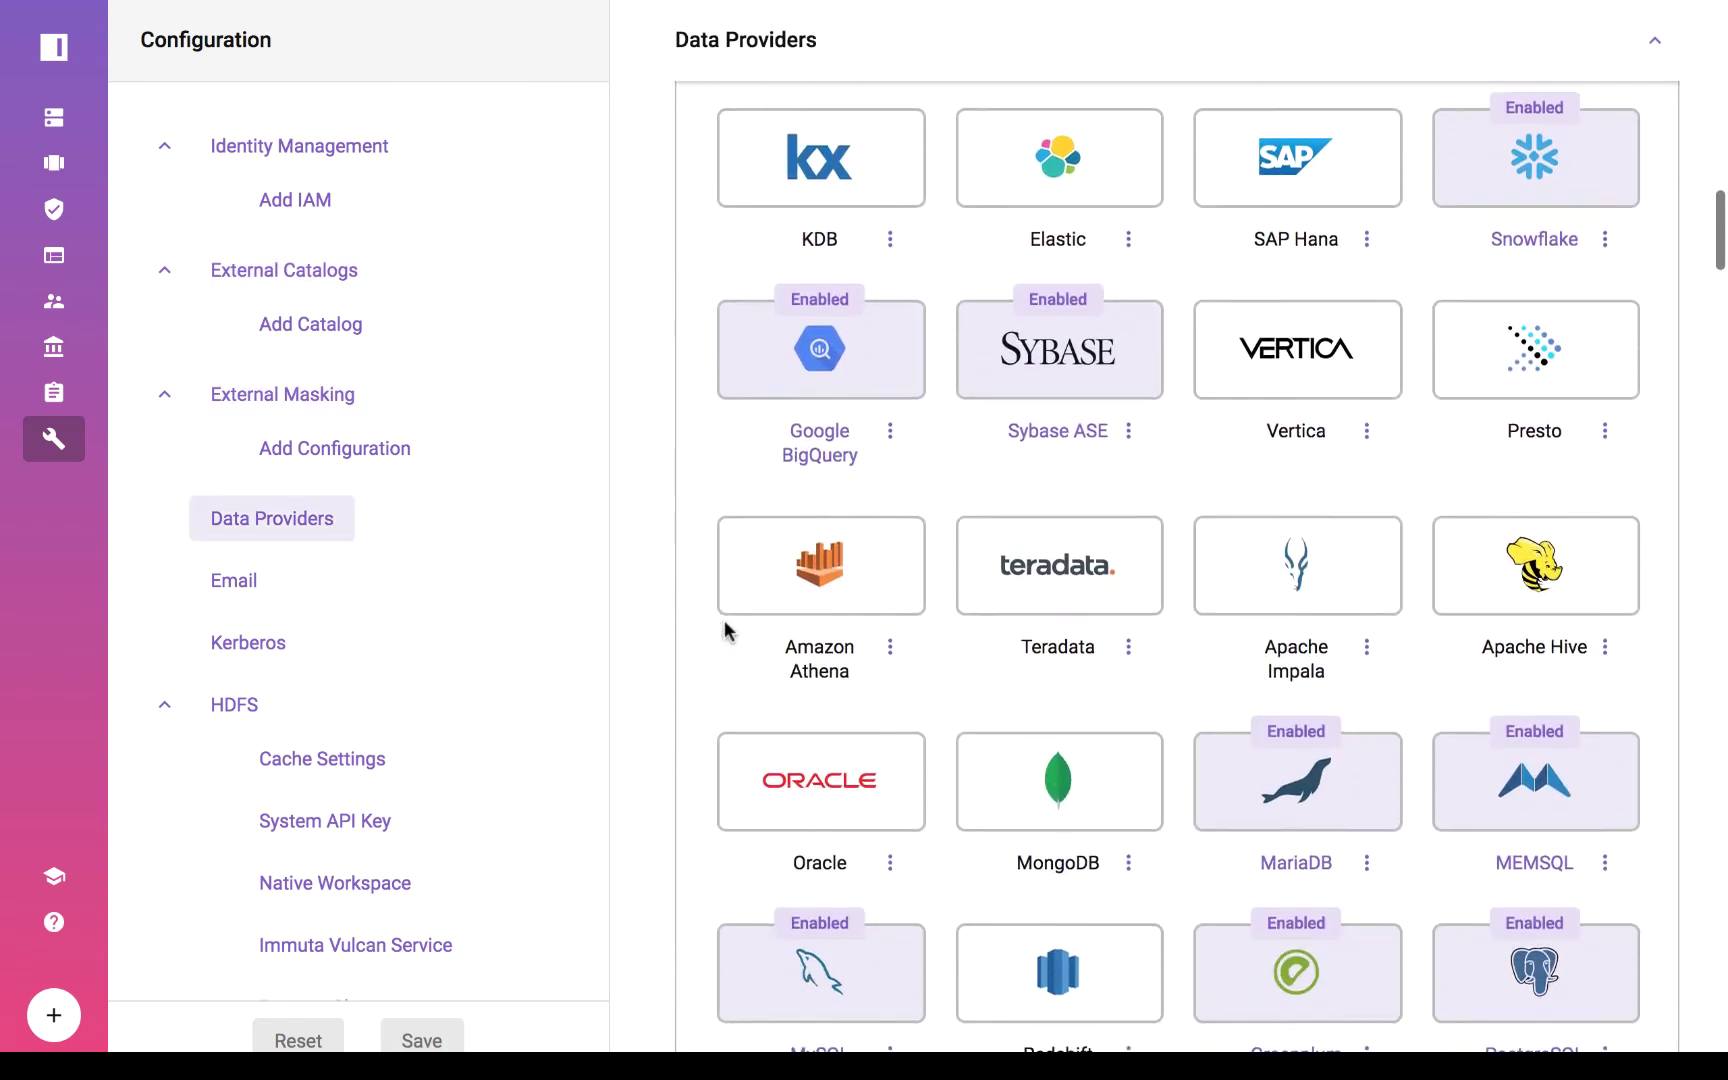
scroll(795, 368, down, 8)
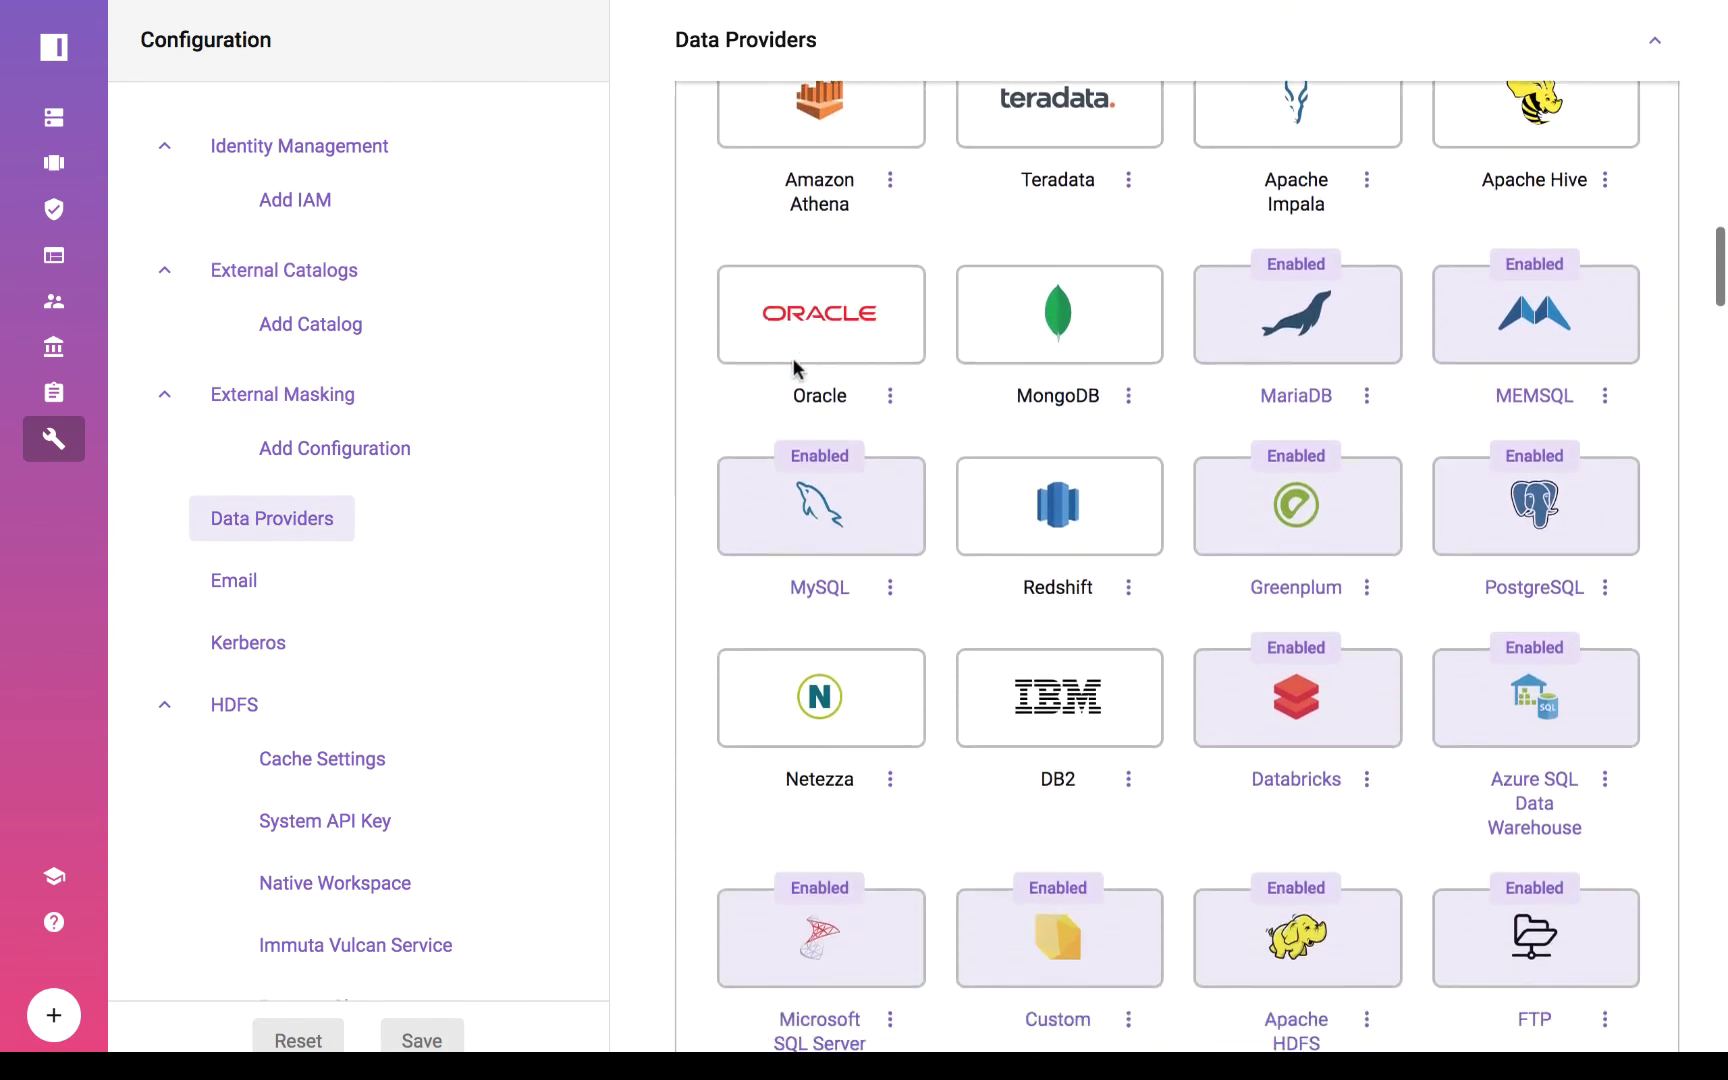
scroll(829, 911, down, 10)
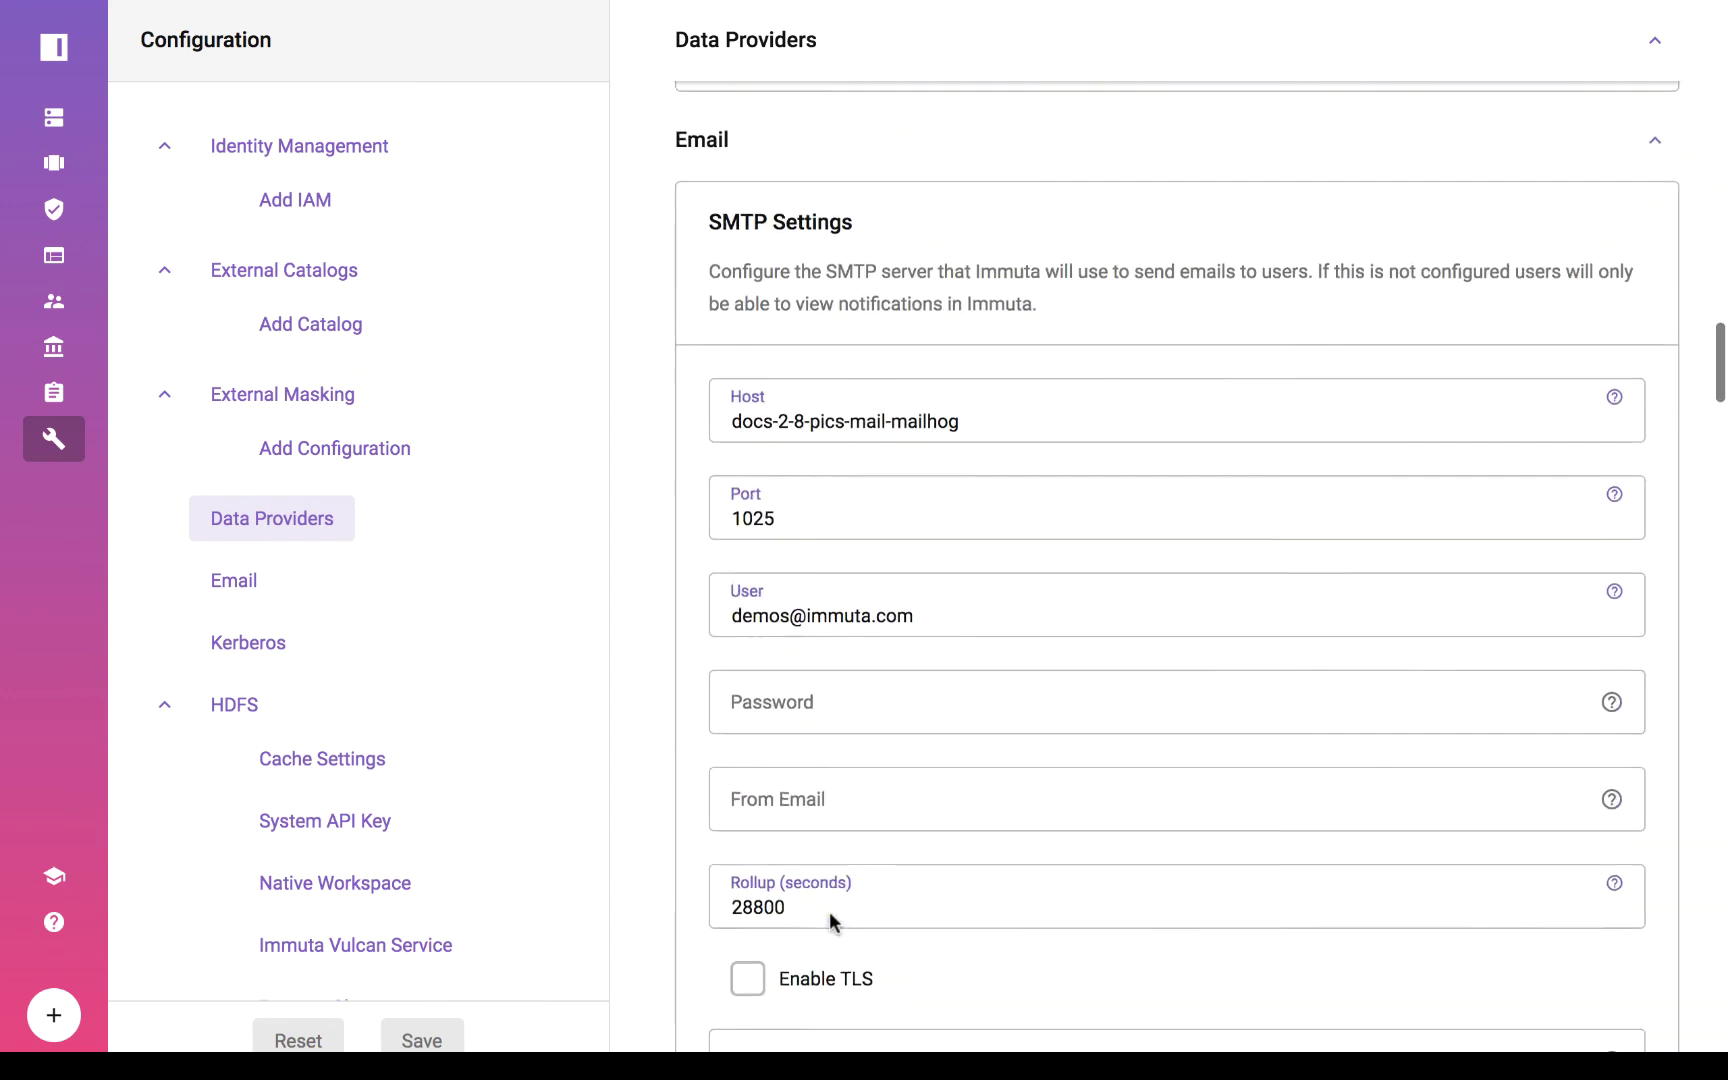
scroll(829, 911, down, 10)
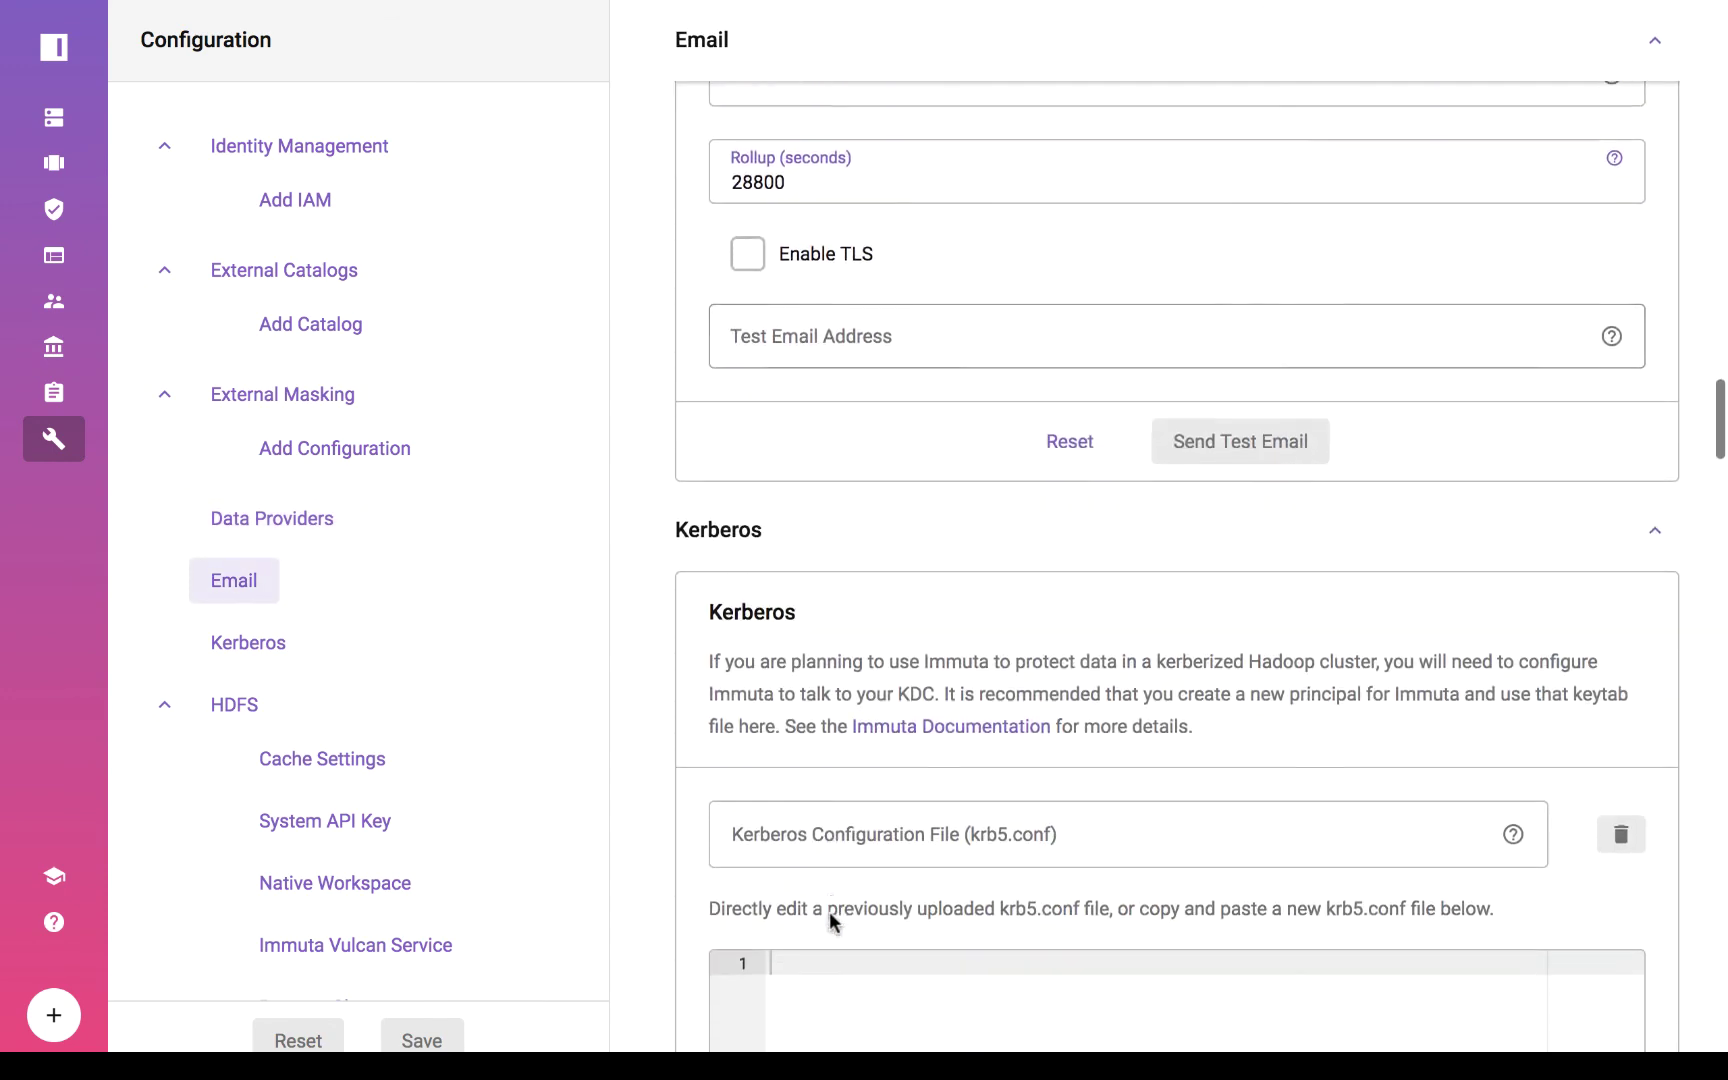
scroll(829, 911, down, 17)
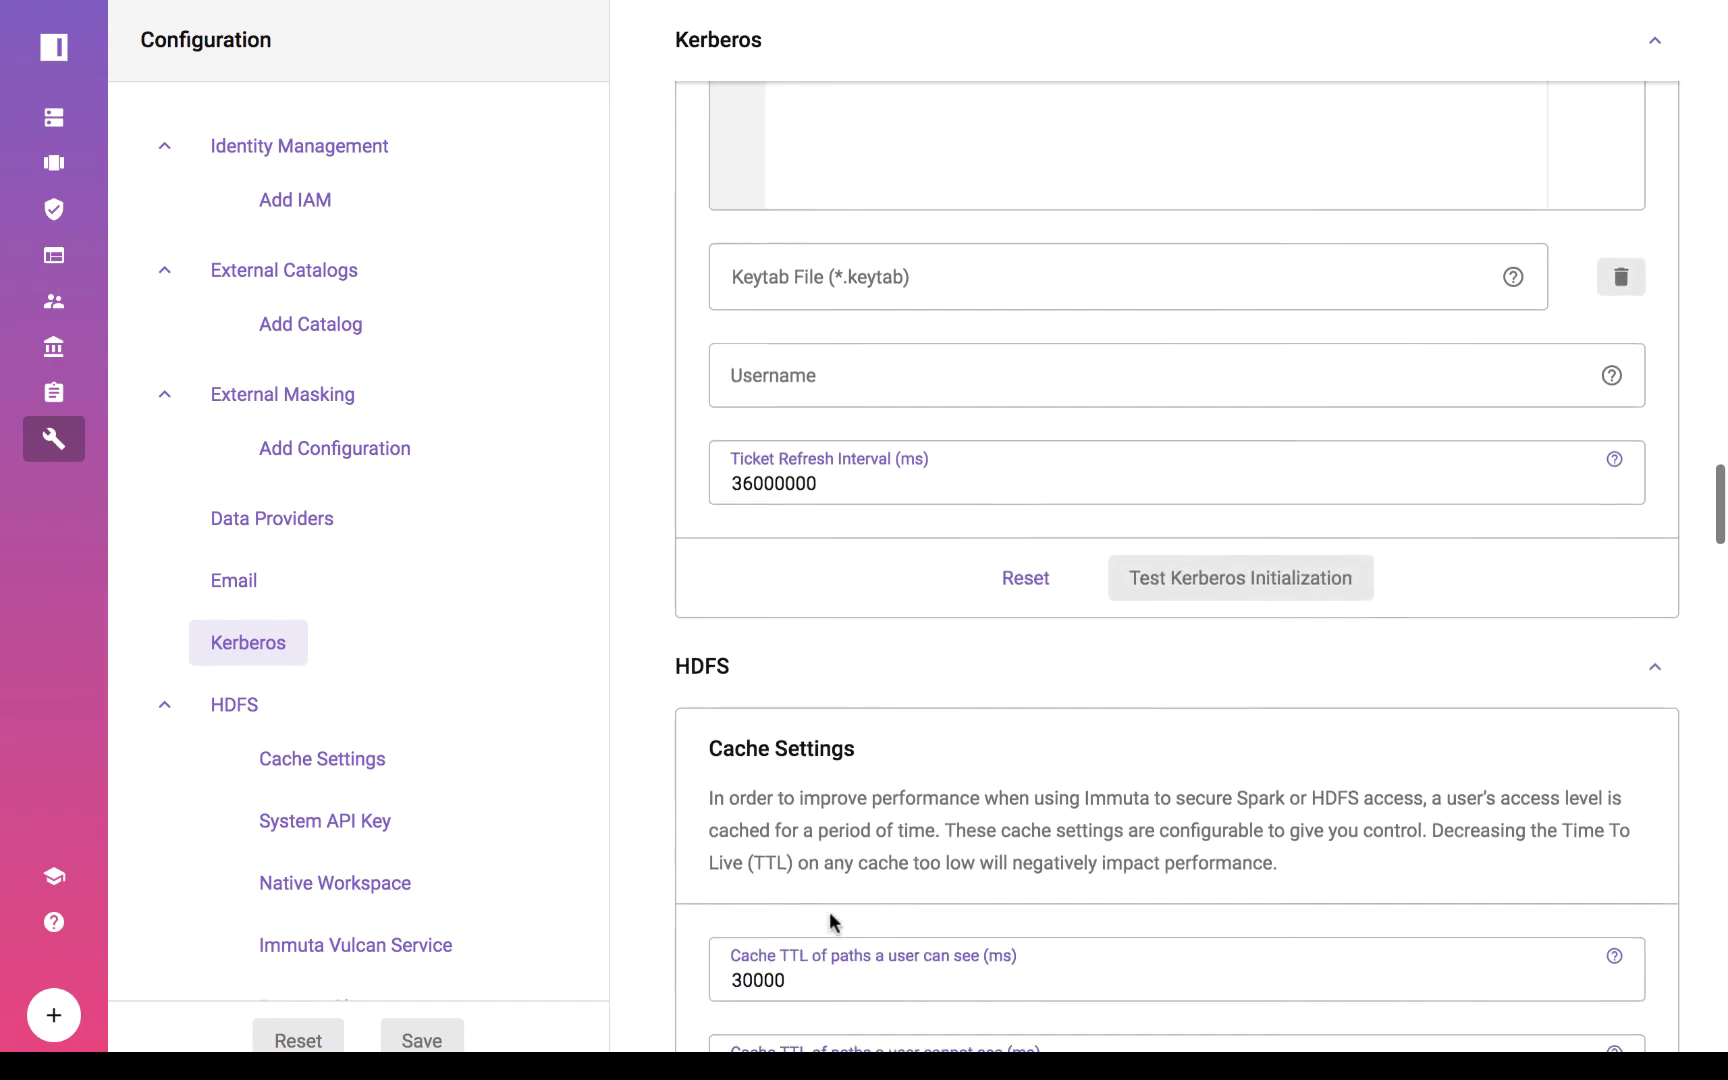
scroll(829, 911, down, 9)
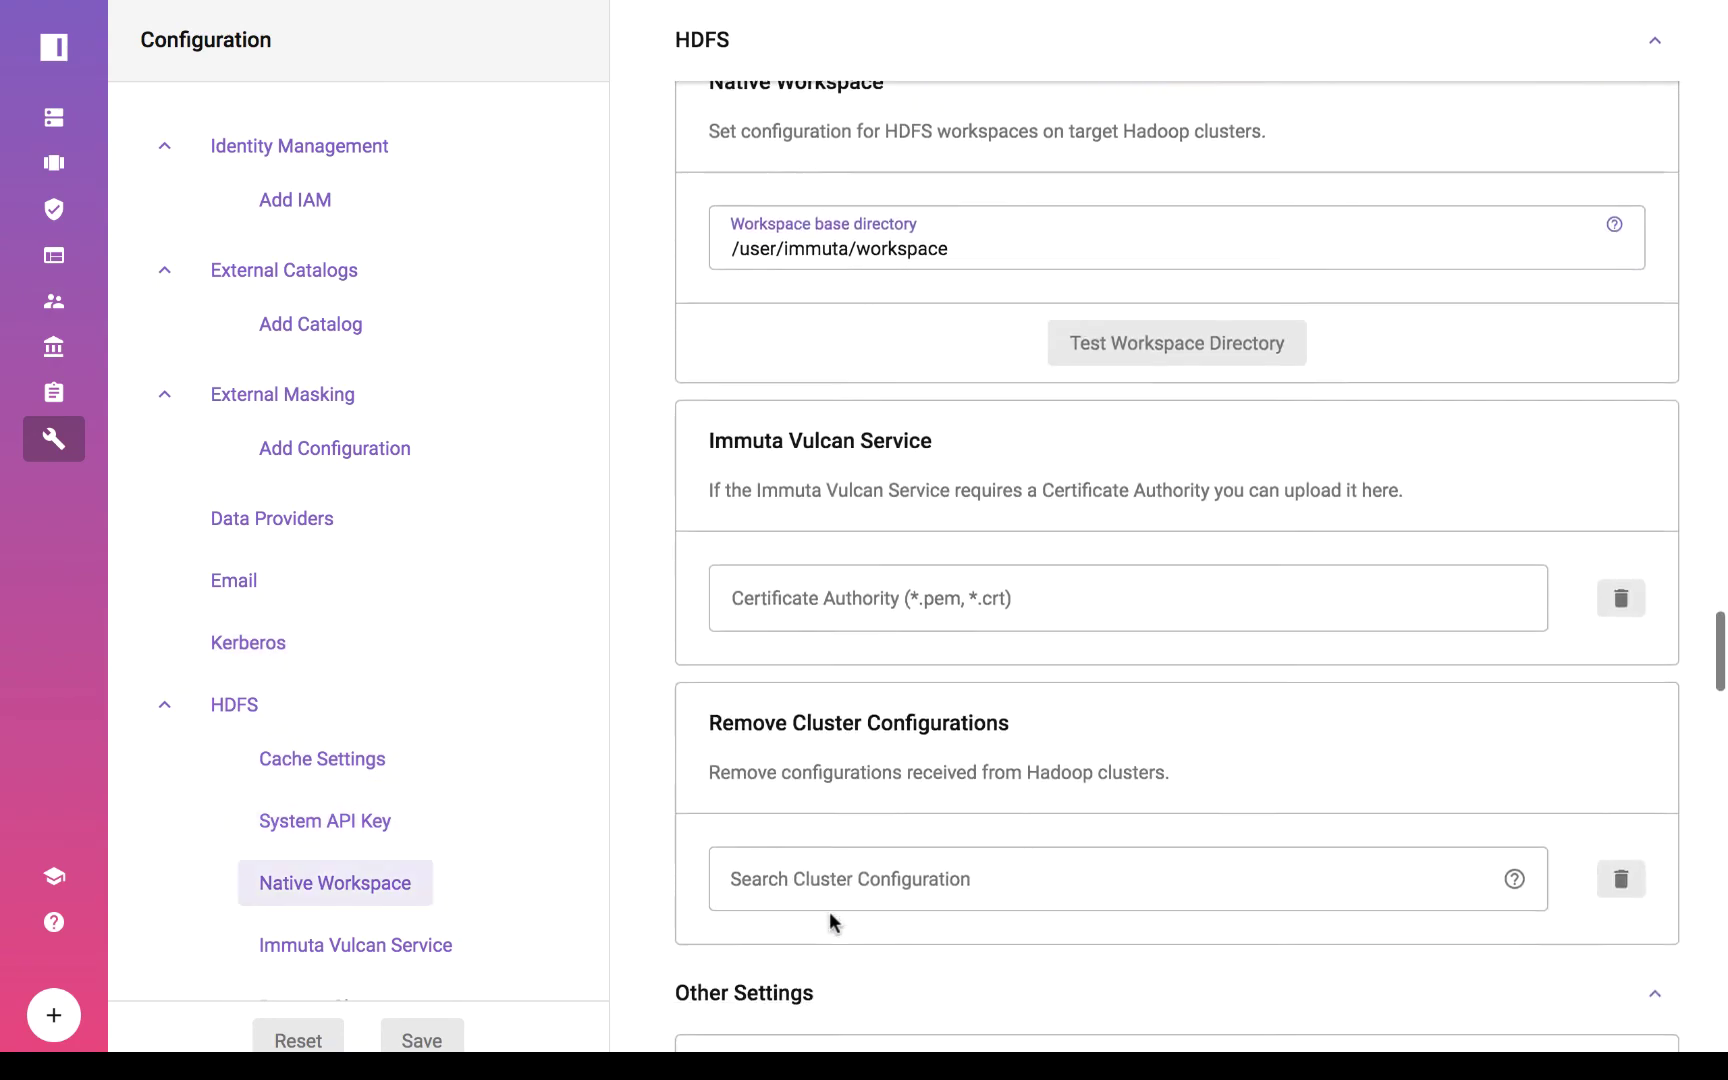